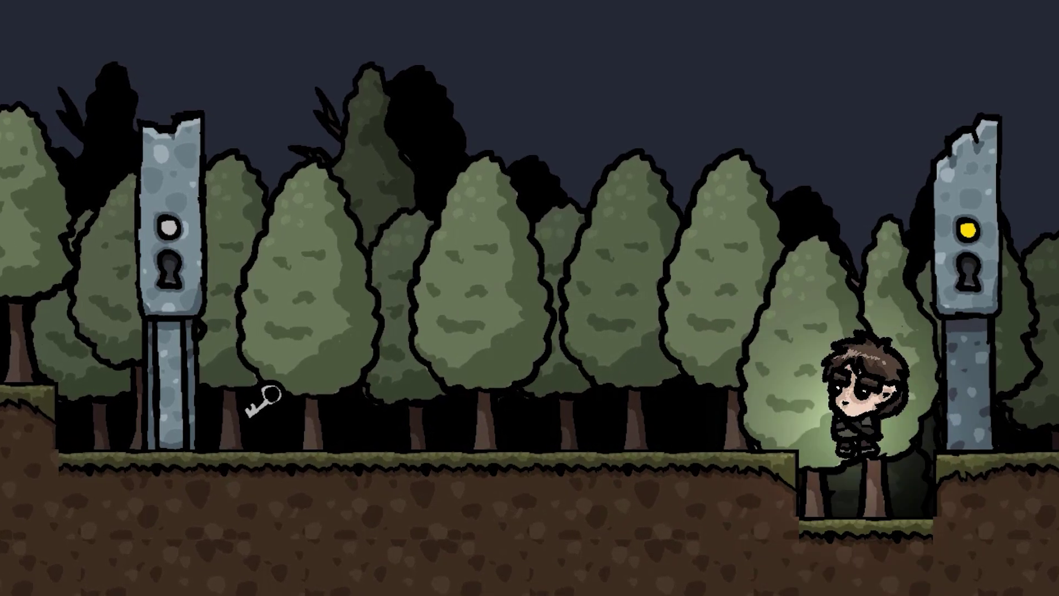
{"action": "key", "text": "Left"}
{"action": "key", "text": "space"}
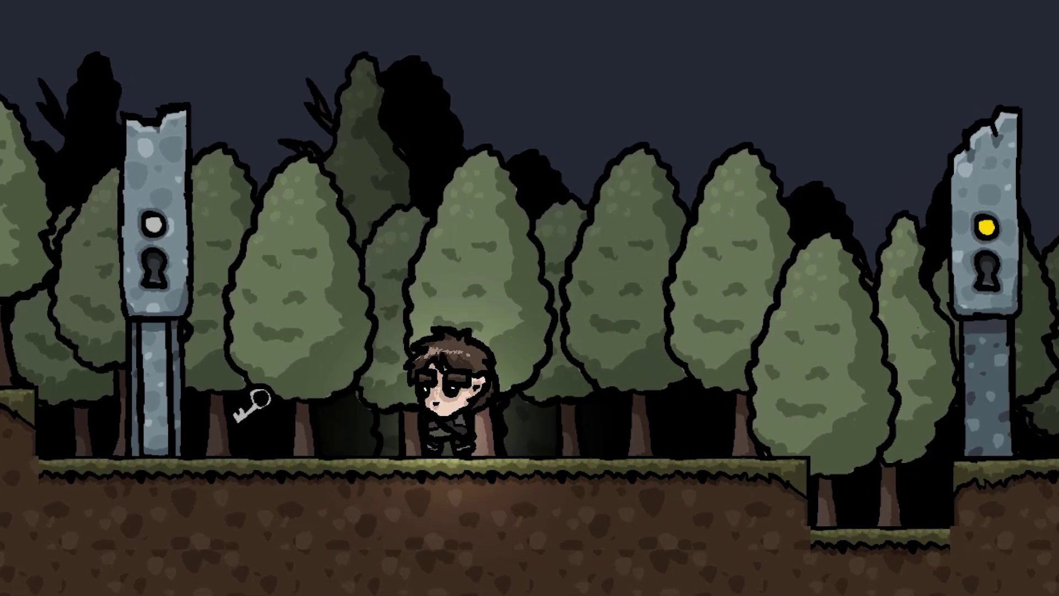
{"action": "key", "text": "Left"}
{"action": "key", "text": "space"}
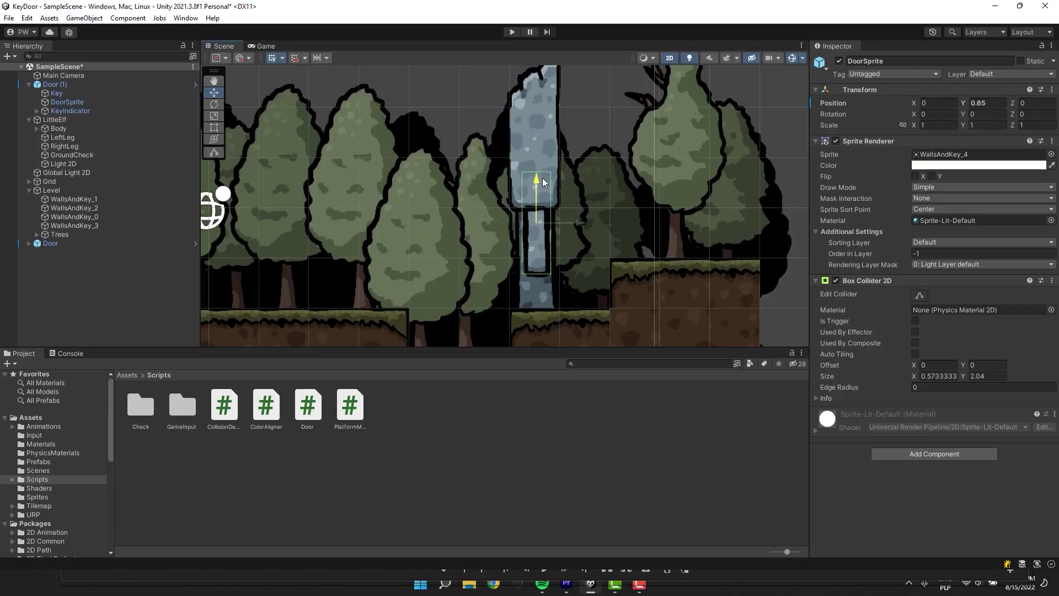
{"action": "mouse_move", "coordinate": [542, 178]}
{"action": "left_mouse_down"}
{"action": "mouse_move", "coordinate": [541, 135]}
{"action": "mouse_move", "coordinate": [532, 210]}
{"action": "mouse_move", "coordinate": [533, 188]}
{"action": "left_mouse_up"}
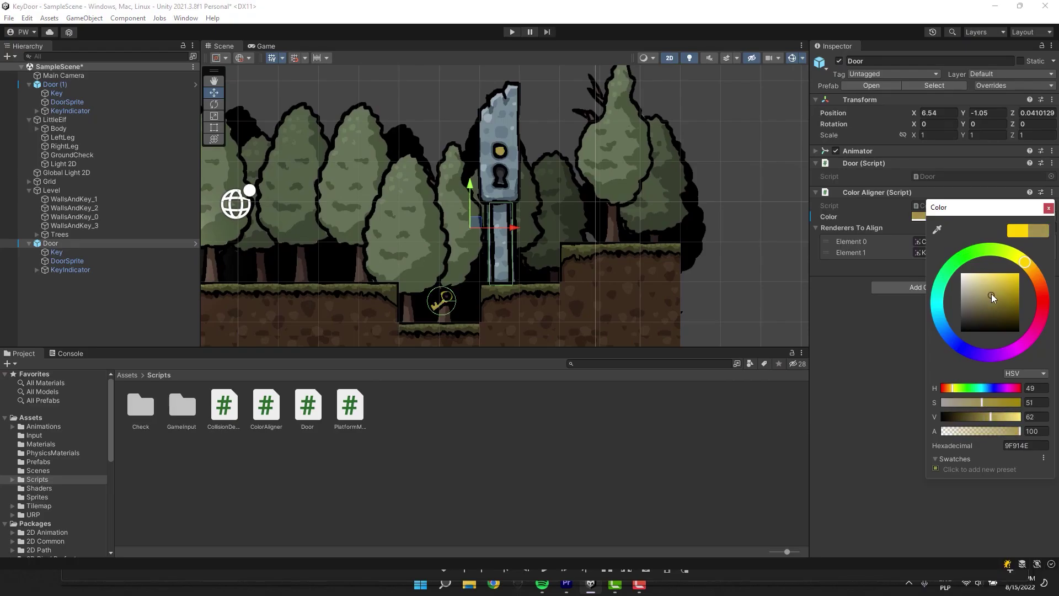
{"action": "mouse_move", "coordinate": [992, 294]}
{"action": "left_mouse_down"}
{"action": "mouse_move", "coordinate": [1018, 287]}
{"action": "mouse_move", "coordinate": [973, 324]}
{"action": "mouse_move", "coordinate": [1027, 254]}
{"action": "mouse_move", "coordinate": [1001, 283]}
{"action": "mouse_move", "coordinate": [1008, 273]}
{"action": "left_mouse_up"}
{"action": "left_click", "coordinate": [1043, 297]}
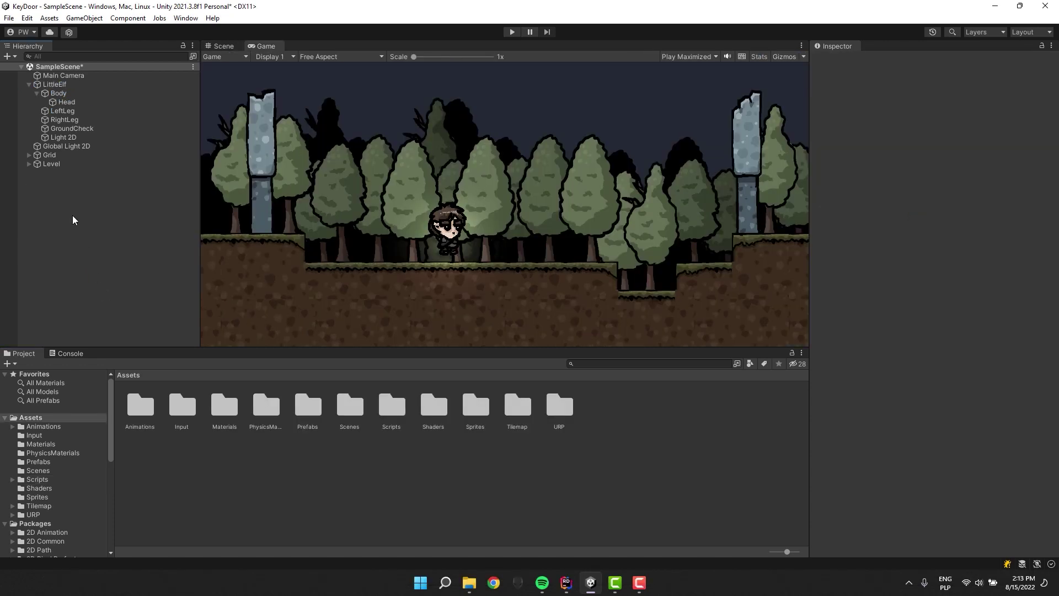
- Create an empty game object in the scene and name it Door
{"action": "right_click", "coordinate": [73, 217]}
{"action": "left_click", "coordinate": [132, 350]}
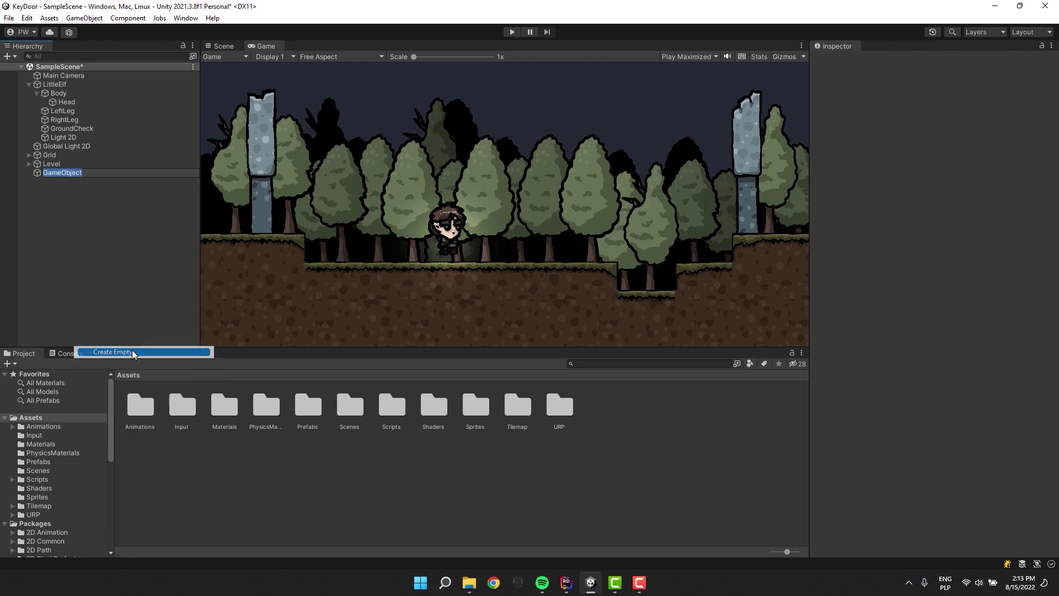
{"action": "type", "text": "Door"}
{"action": "key", "text": "Return"}
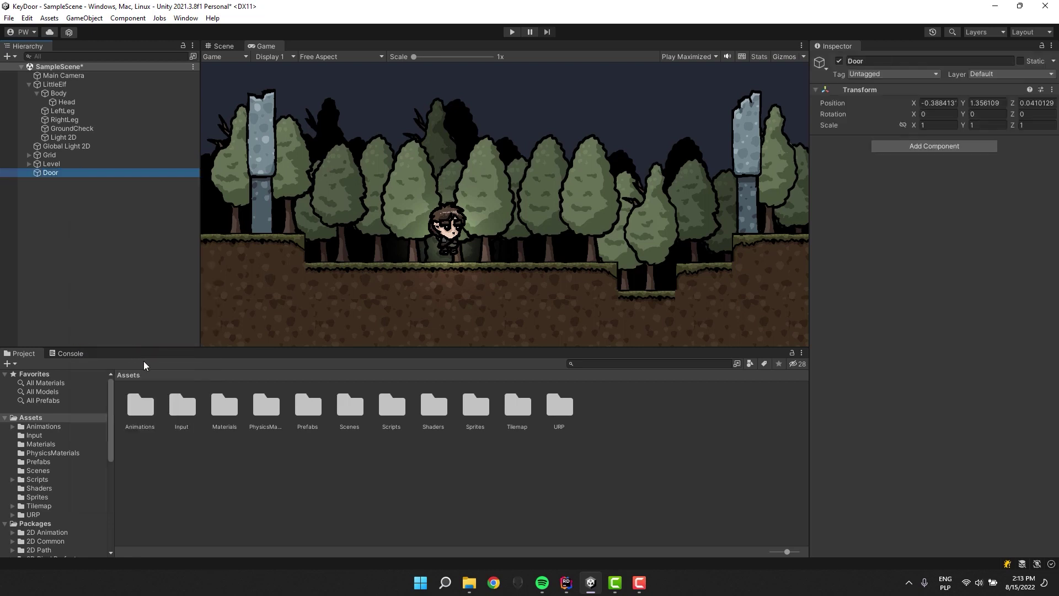
- Add the WallsAndKey_4 sprite as a child of Door, name it DoorSprite, and reset its position to zero
{"action": "double_click", "coordinate": [468, 415]}
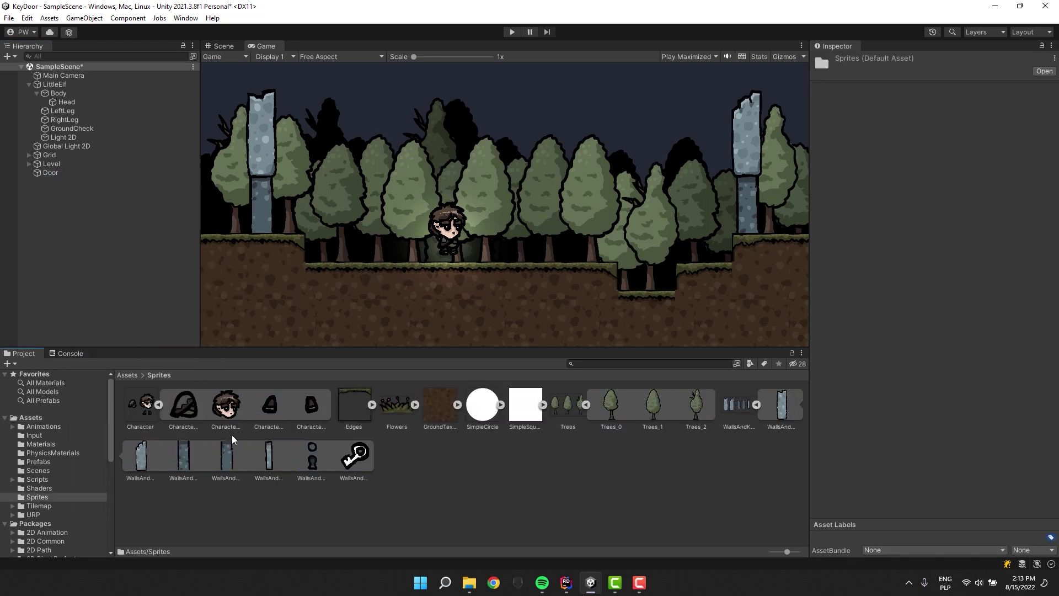
{"action": "left_click_drag", "start_coordinate": [270, 459], "coordinate": [51, 173]}
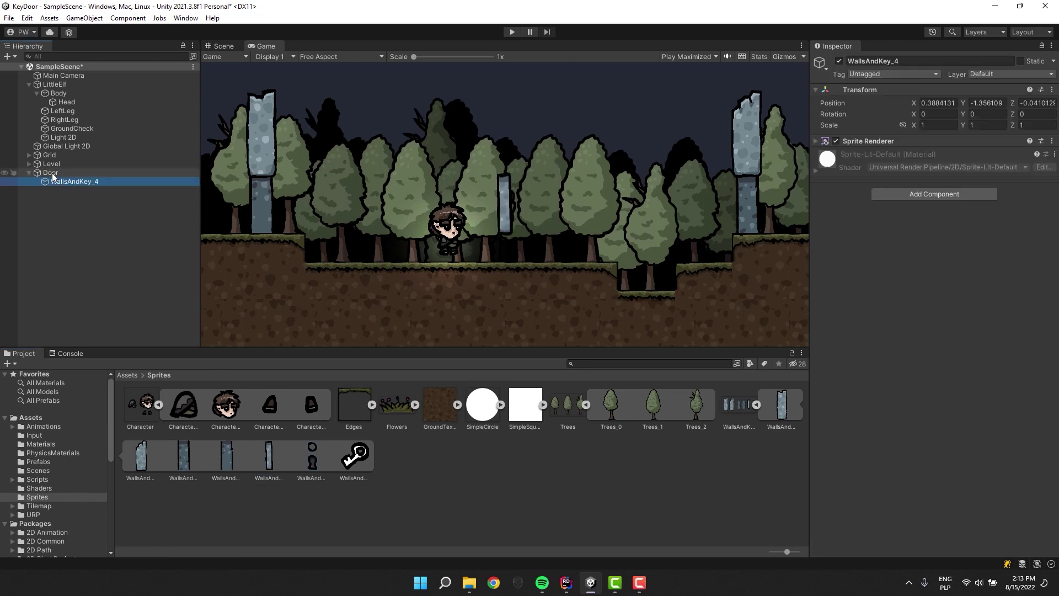
{"action": "left_click", "coordinate": [919, 61]}
{"action": "type", "text": "DoorSprite"}
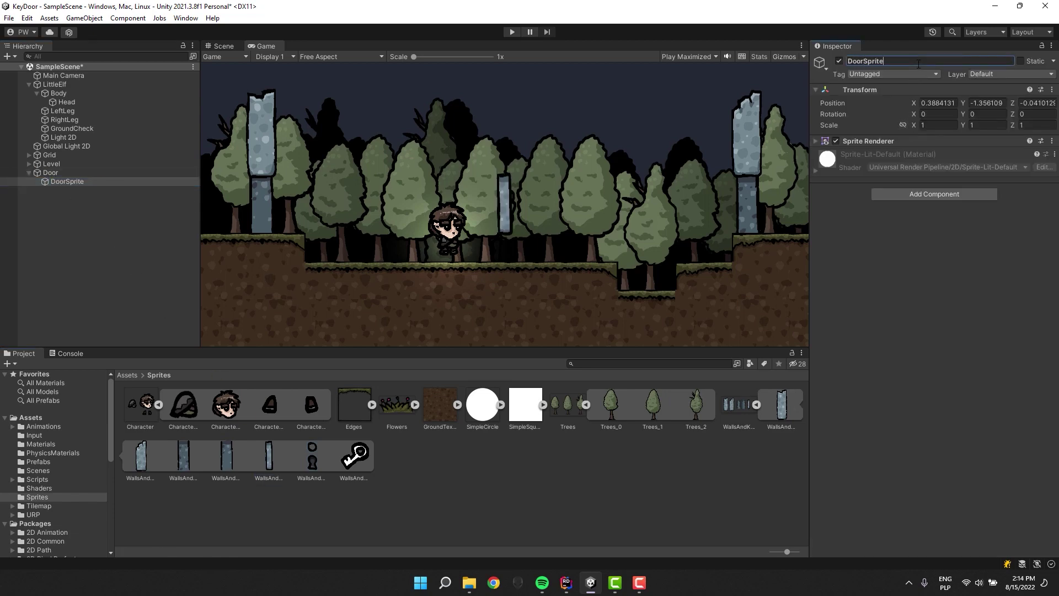
{"action": "left_click", "coordinate": [1053, 90]}
{"action": "left_click", "coordinate": [987, 103]}
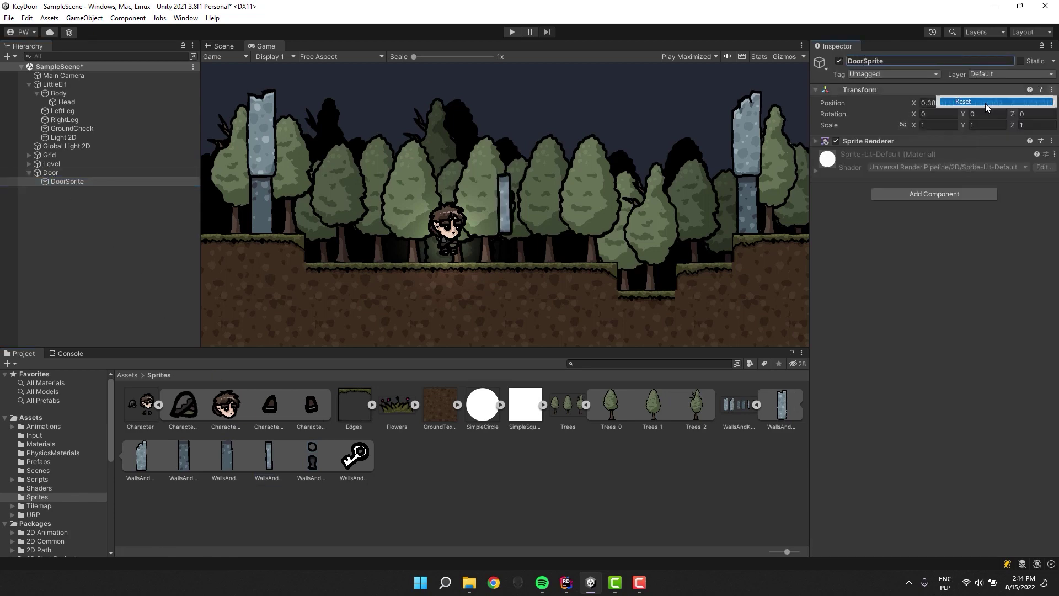
- Move the Door object under the far pillar, to position X 8.57 and Y -0.02
{"action": "left_click", "coordinate": [94, 173]}
{"action": "left_click", "coordinate": [938, 103]}
{"action": "type", "text": "8.5"}
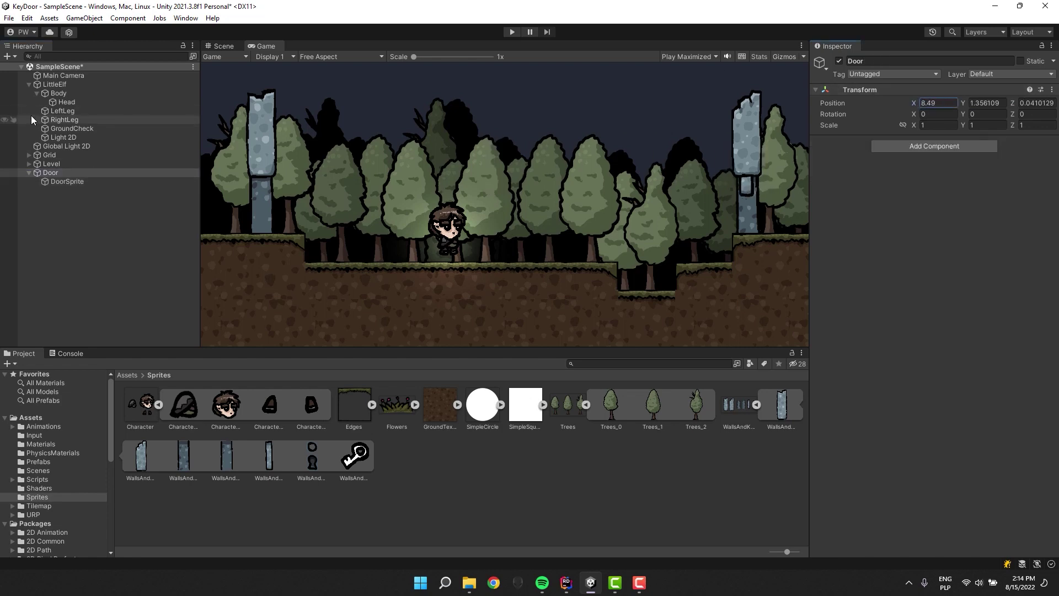
{"action": "left_click_drag", "start_coordinate": [964, 103], "coordinate": [917, 105]}
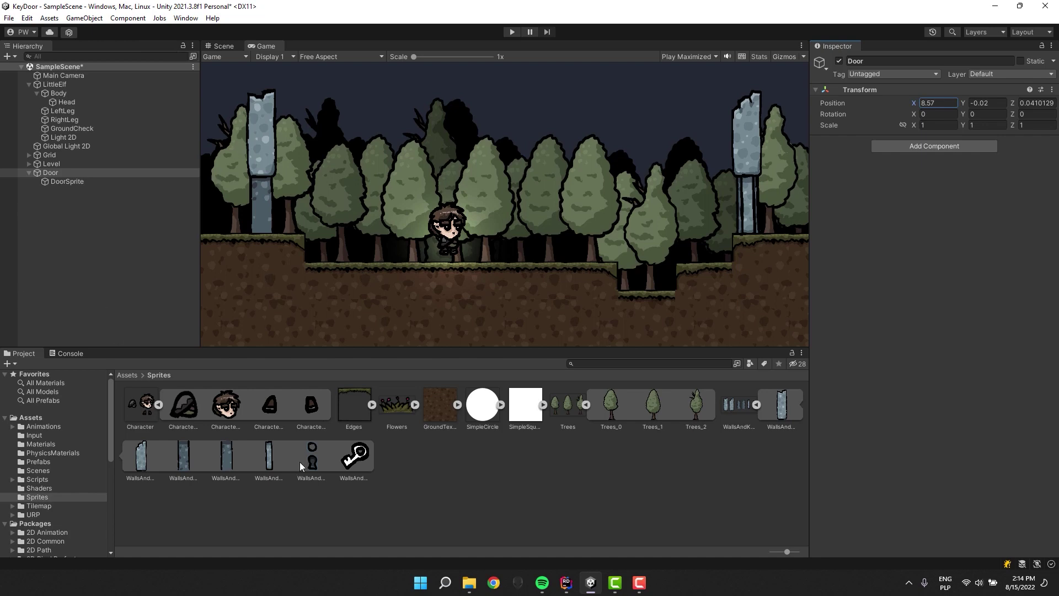
- Add the keyhole sprite as a child of Door, named KeyIndicator, and place it on the pillar at X -0.03, Y 1.95
{"action": "left_click_drag", "start_coordinate": [311, 455], "coordinate": [83, 173]}
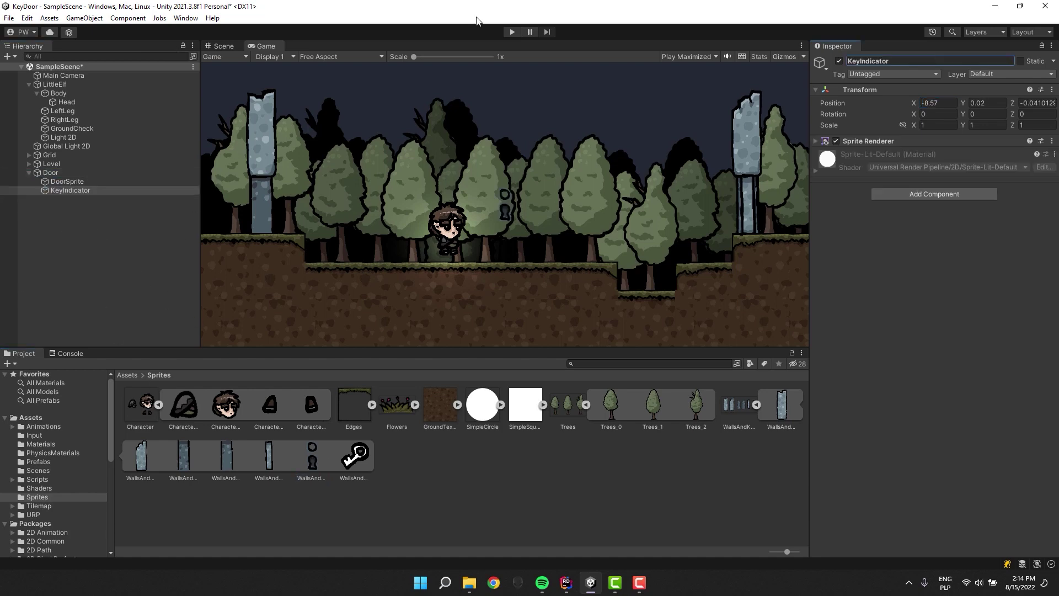
{"action": "left_click", "coordinate": [220, 46]}
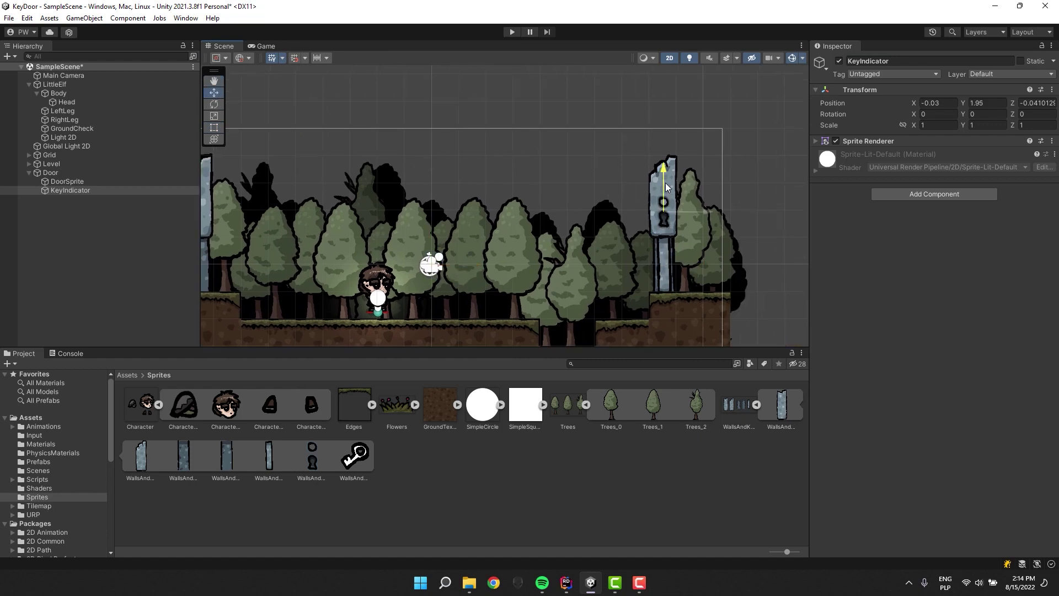
- Add the SimpleCircle sprite as a child of KeyIndicator at position X 0, Y 0, with its order in layer set to 1
{"action": "left_click_drag", "start_coordinate": [483, 408], "coordinate": [70, 191]}
{"action": "left_click", "coordinate": [933, 103]}
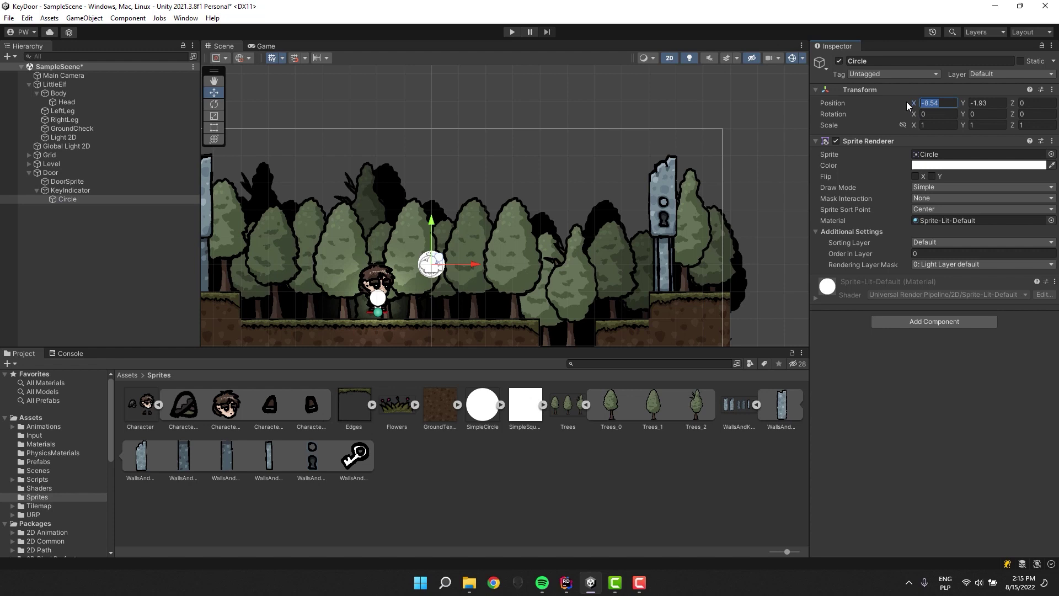
{"action": "type", "text": "0"}
{"action": "key", "text": "Tab"}
{"action": "type", "text": "0"}
{"action": "scroll", "coordinate": [677, 184], "scroll_direction": "up", "scroll_amount": 4}
{"action": "left_click", "coordinate": [921, 253]}
{"action": "type", "text": "1"}
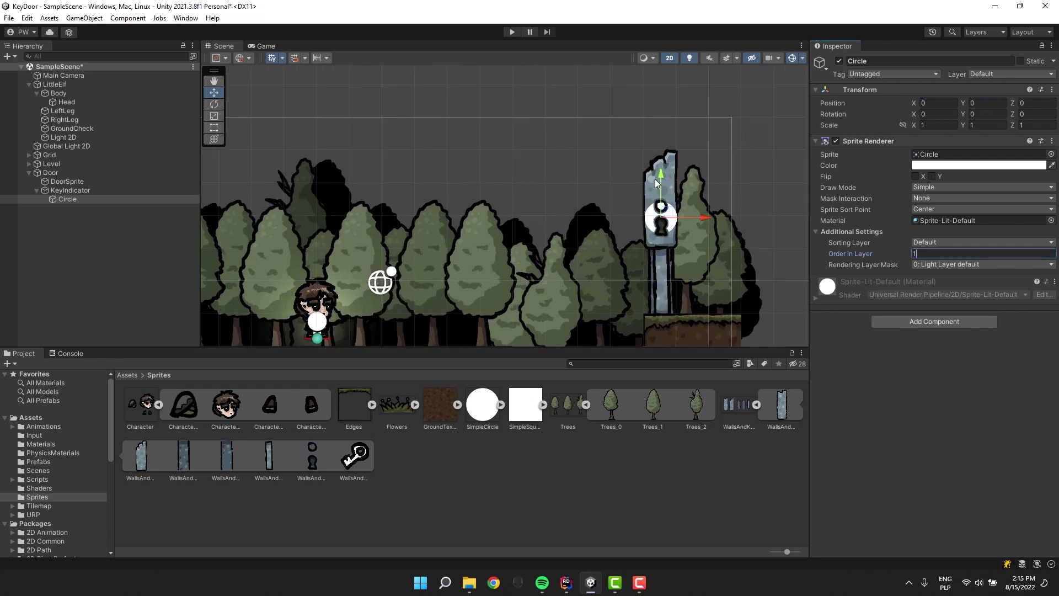
- Raise the Circle to Y 0.39 and scale it proportionally to 0.3 to fit the hole above the keyhole
{"action": "left_click_drag", "start_coordinate": [661, 181], "coordinate": [661, 171]}
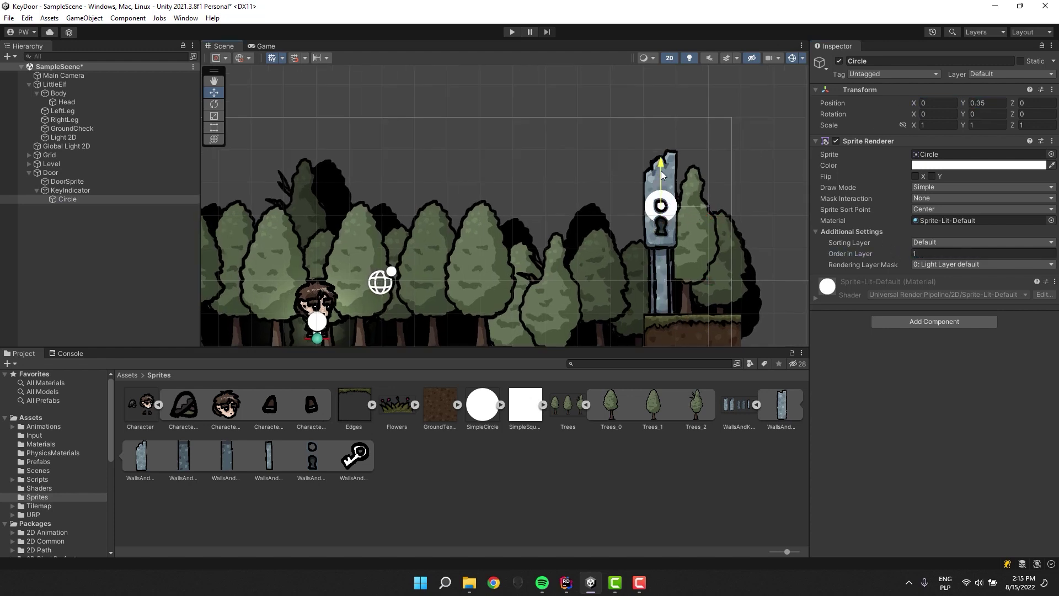
{"action": "left_click", "coordinate": [904, 125]}
{"action": "left_click", "coordinate": [938, 126]}
{"action": "type", "text": "0.3"}
{"action": "scroll", "coordinate": [620, 151], "scroll_direction": "up", "scroll_amount": 4}
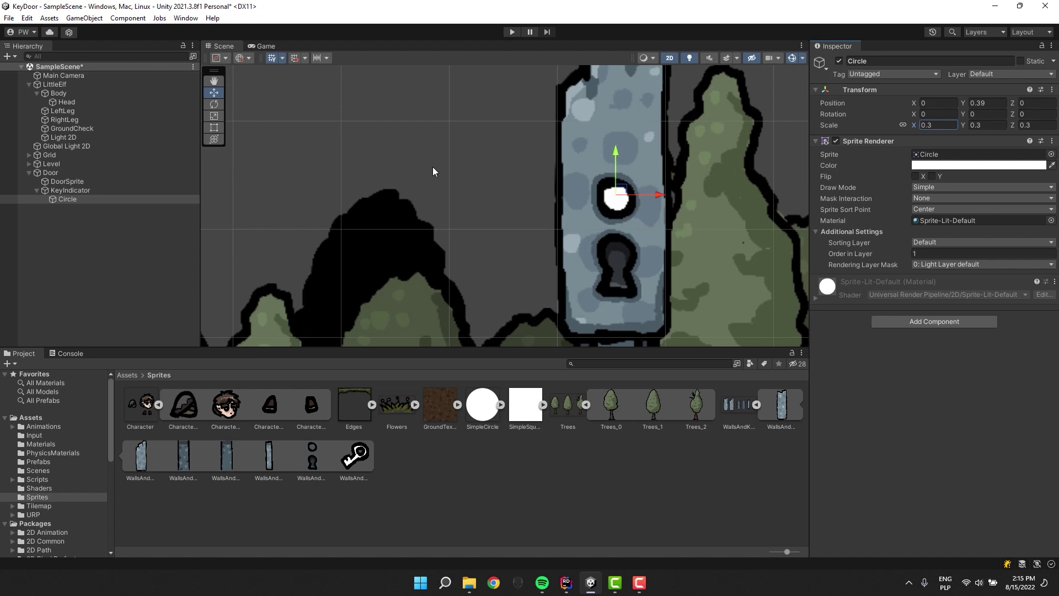
{"action": "scroll", "coordinate": [432, 167], "scroll_direction": "down", "scroll_amount": 6}
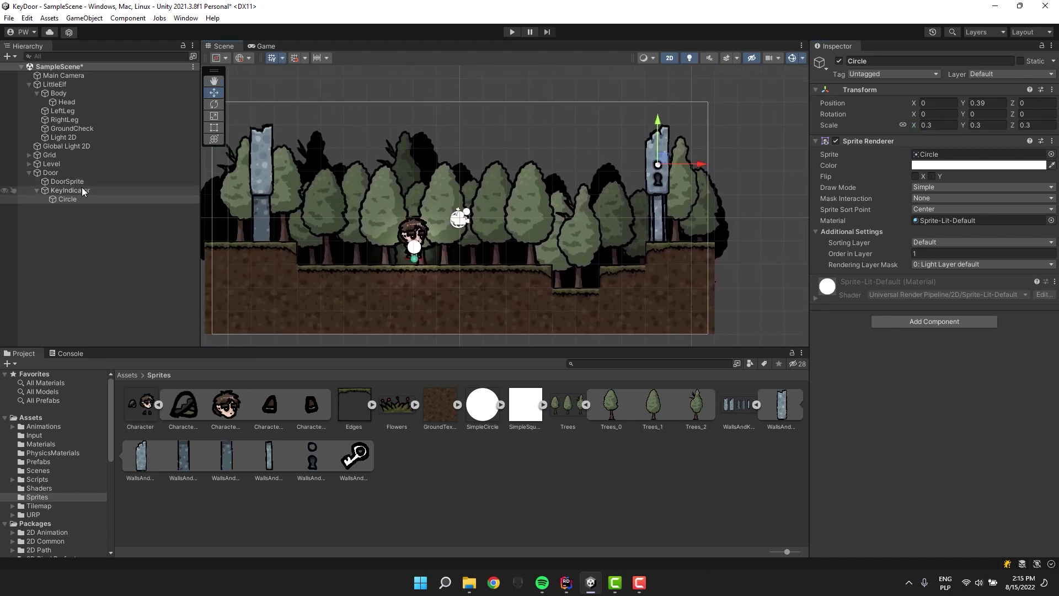
- Add a Box Collider 2D to DoorSprite and set the collider's Y size to 2.04
{"action": "left_click", "coordinate": [67, 181]}
{"action": "left_click", "coordinate": [934, 321]}
{"action": "type", "text": "box"}
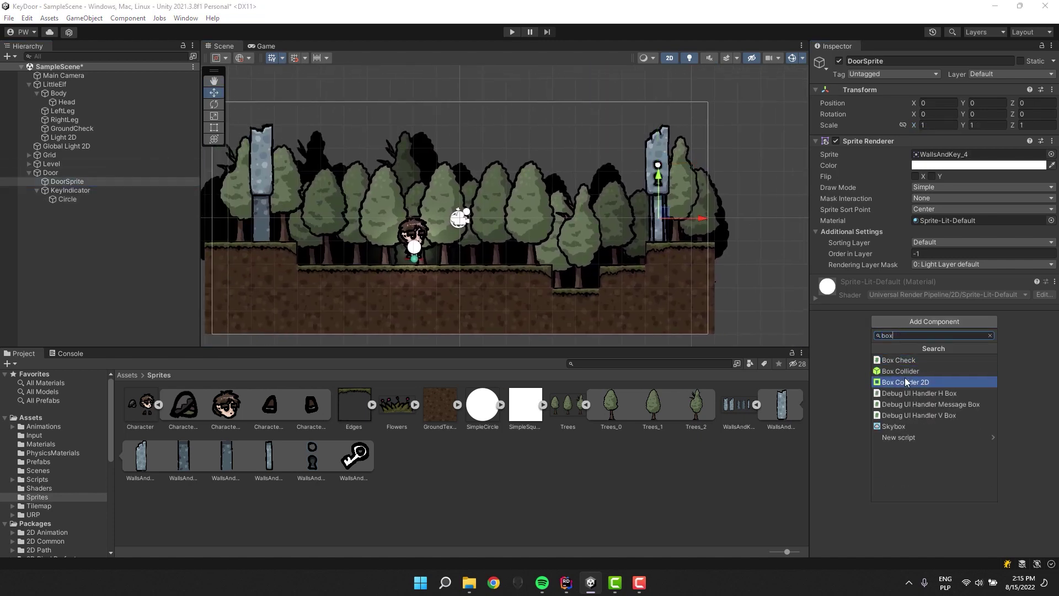
{"action": "left_click", "coordinate": [906, 380]}
{"action": "middle_click_drag", "start_coordinate": [620, 264], "coordinate": [557, 285]}
{"action": "scroll", "coordinate": [557, 285], "scroll_direction": "up", "scroll_amount": 3}
{"action": "left_click_drag", "start_coordinate": [968, 377], "coordinate": [965, 378]}
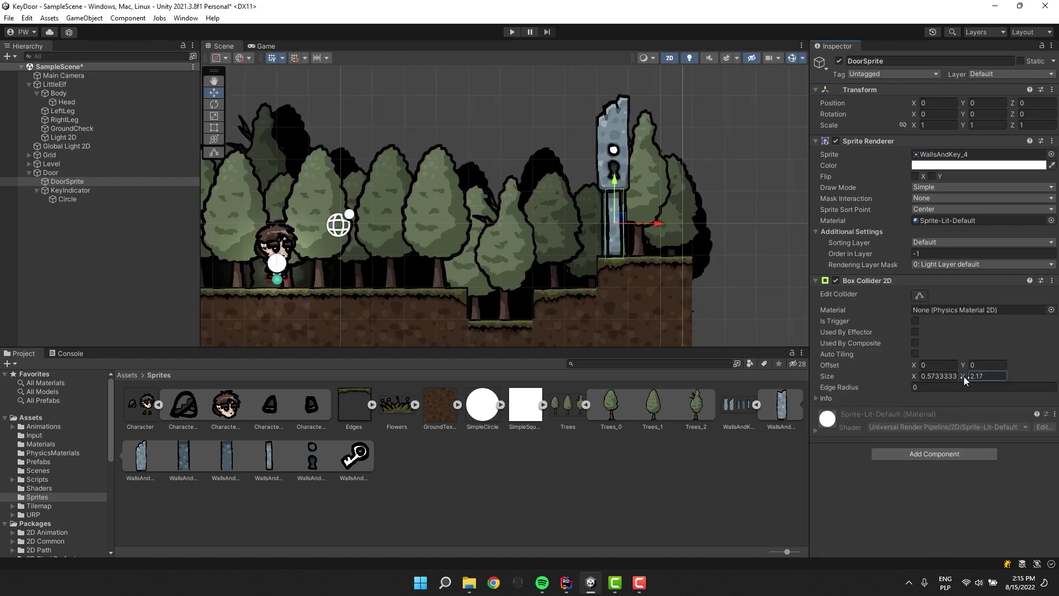
{"action": "middle_click_drag", "start_coordinate": [428, 144], "coordinate": [533, 147]}
- Create an animation clip named Door_Open for the Door object, saved in the Animations/Door folder
{"action": "left_click", "coordinate": [51, 172]}
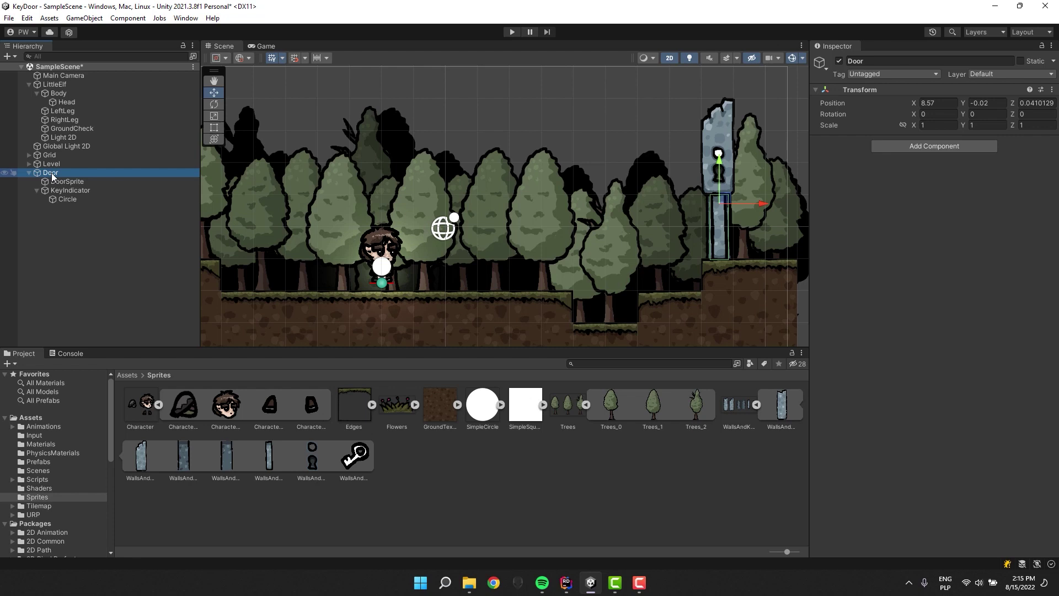
{"action": "left_click", "coordinate": [186, 17]}
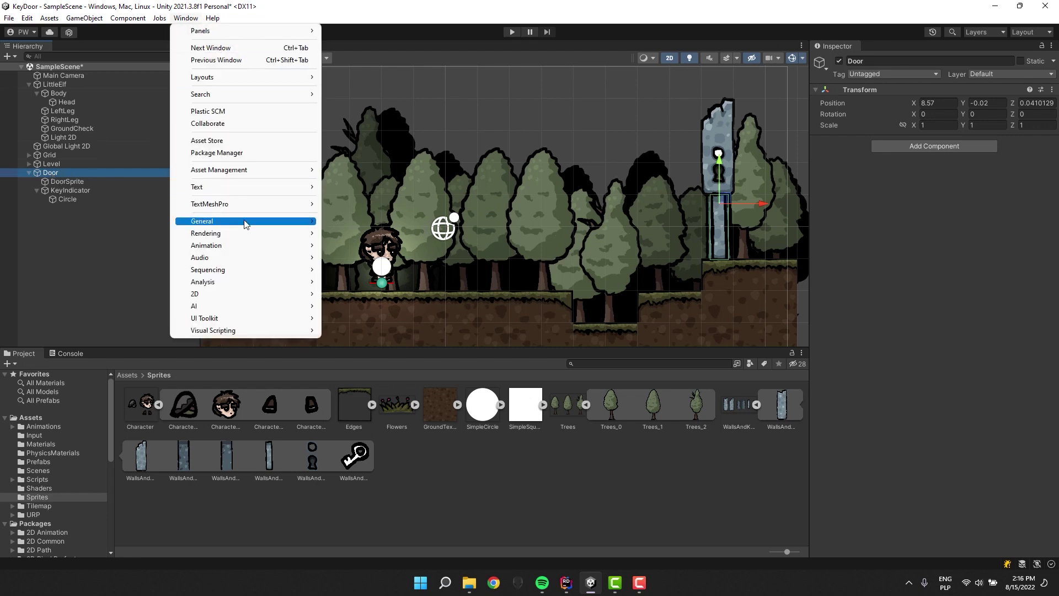
{"action": "mouse_move", "coordinate": [252, 251]}
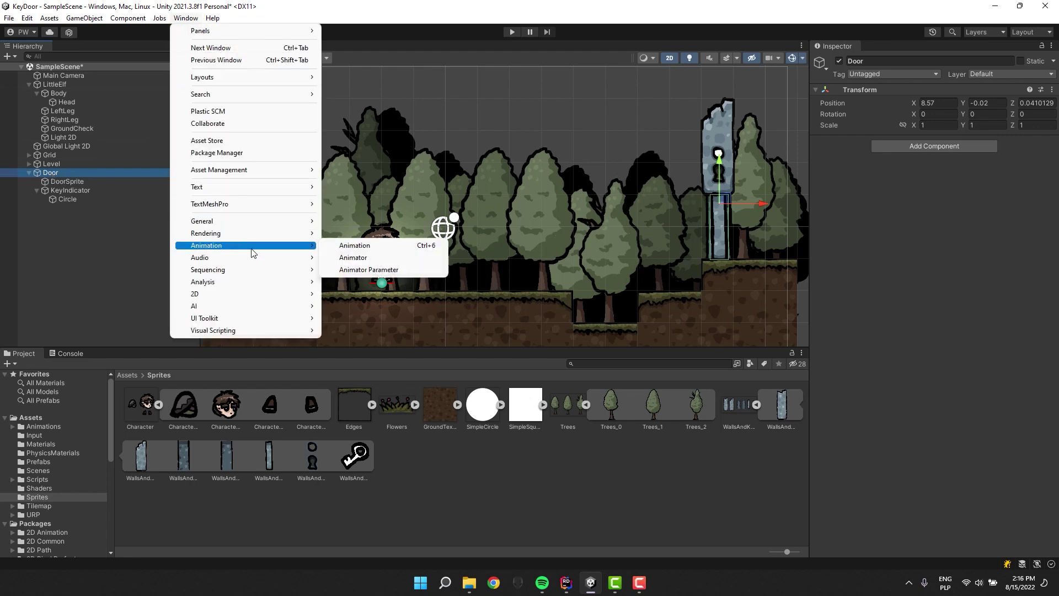
{"action": "left_click", "coordinate": [355, 251]}
{"action": "left_click", "coordinate": [608, 422]}
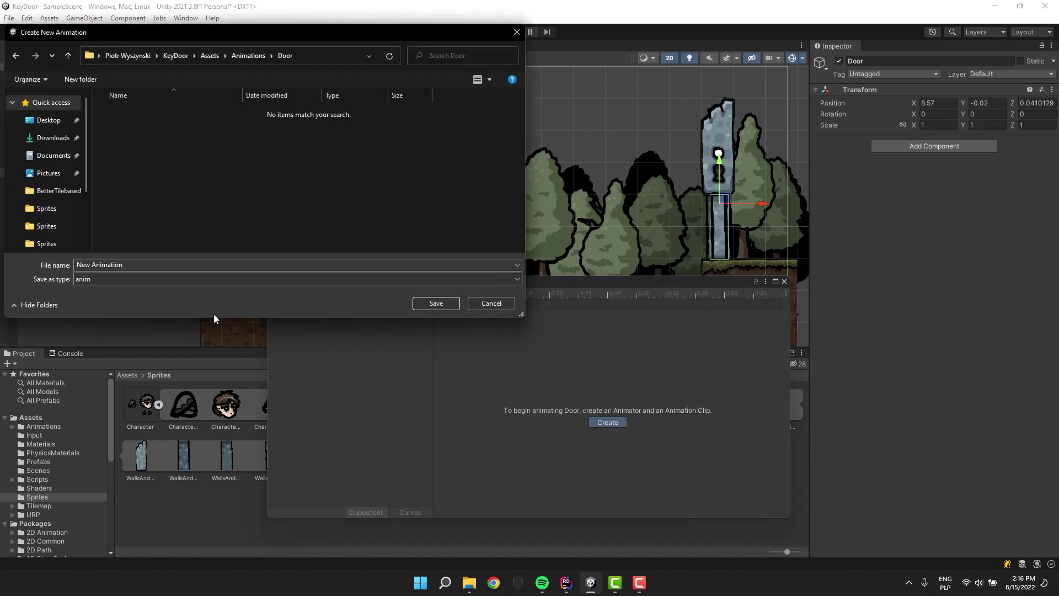
{"action": "type", "text": "Door_Open"}
{"action": "key", "text": "Return"}
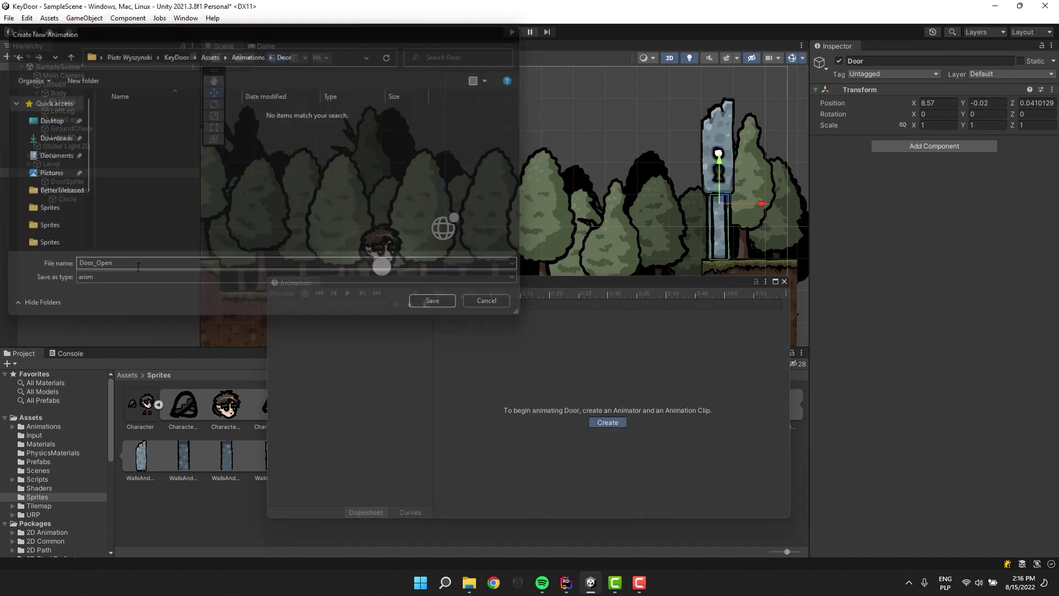
- Record DoorSprite rising to Y 2.19 at frame 60 of the Door_Open clip, and preview the animation
{"action": "left_click", "coordinate": [304, 293]}
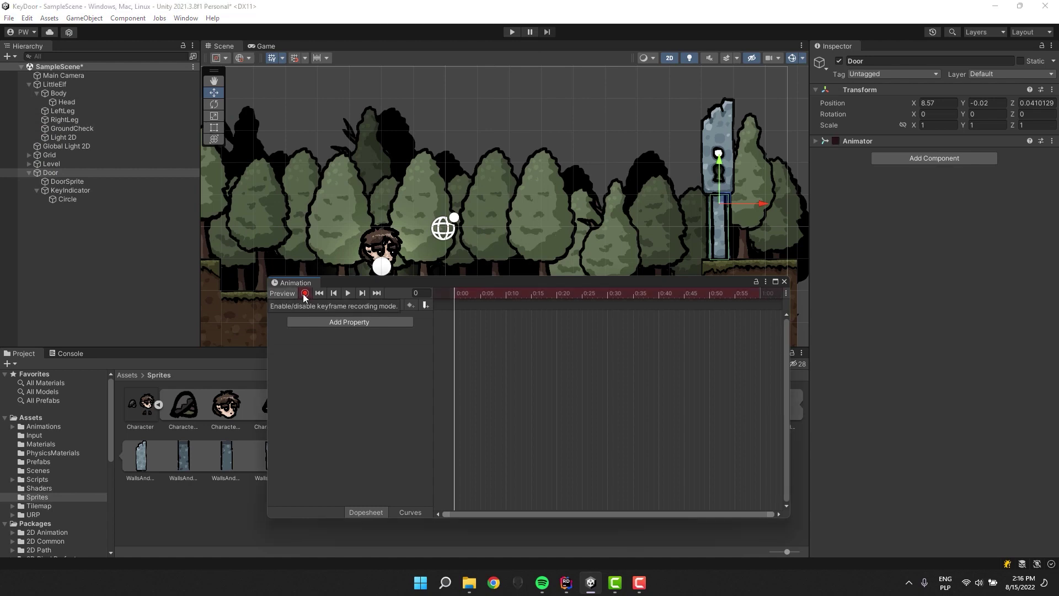
{"action": "left_click", "coordinate": [74, 181]}
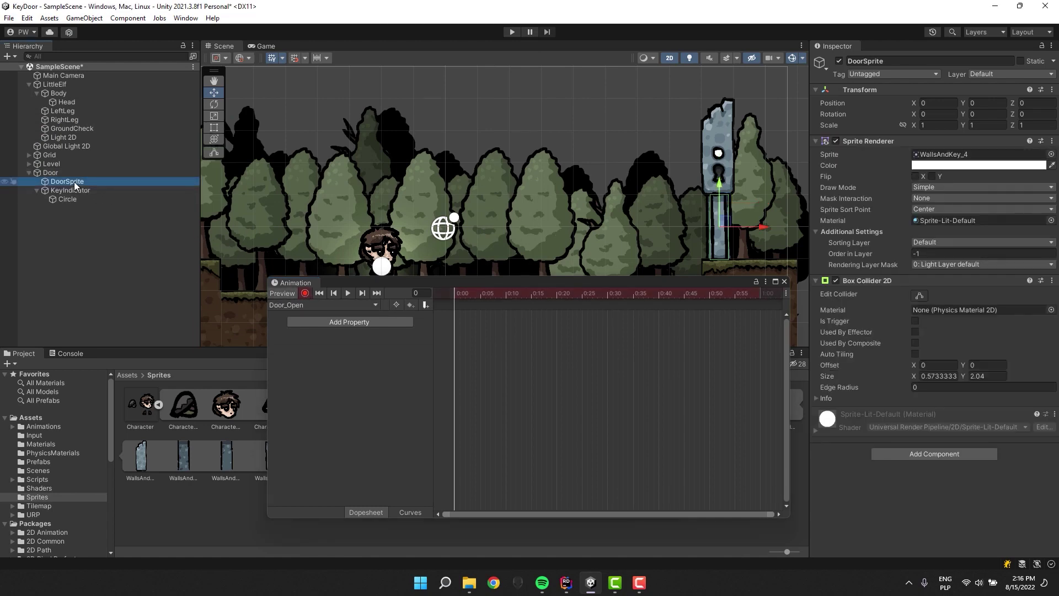
{"action": "left_click", "coordinate": [760, 295]}
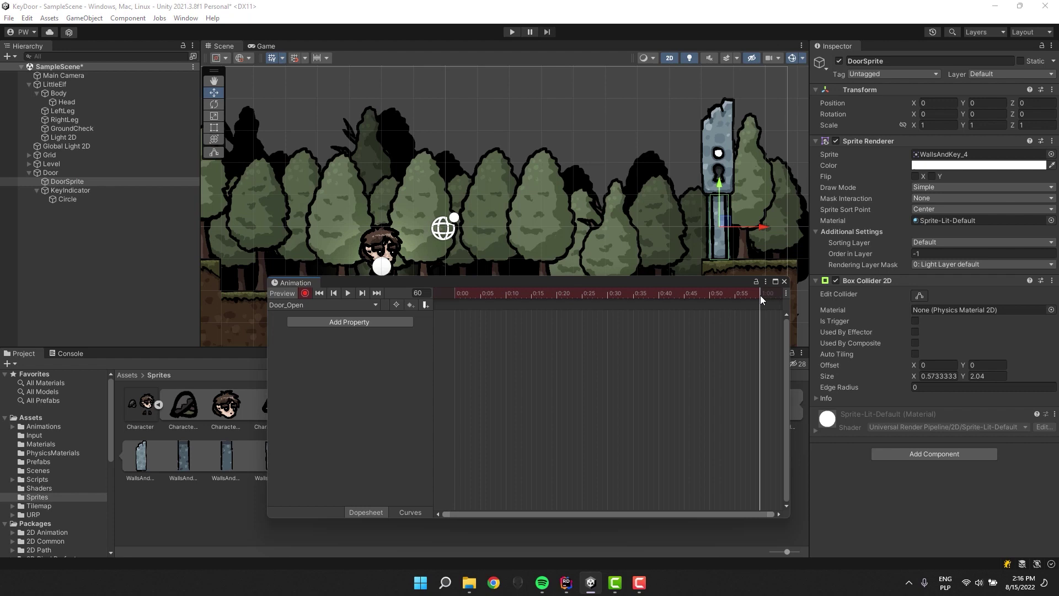
{"action": "left_click_drag", "start_coordinate": [720, 197], "coordinate": [715, 130]}
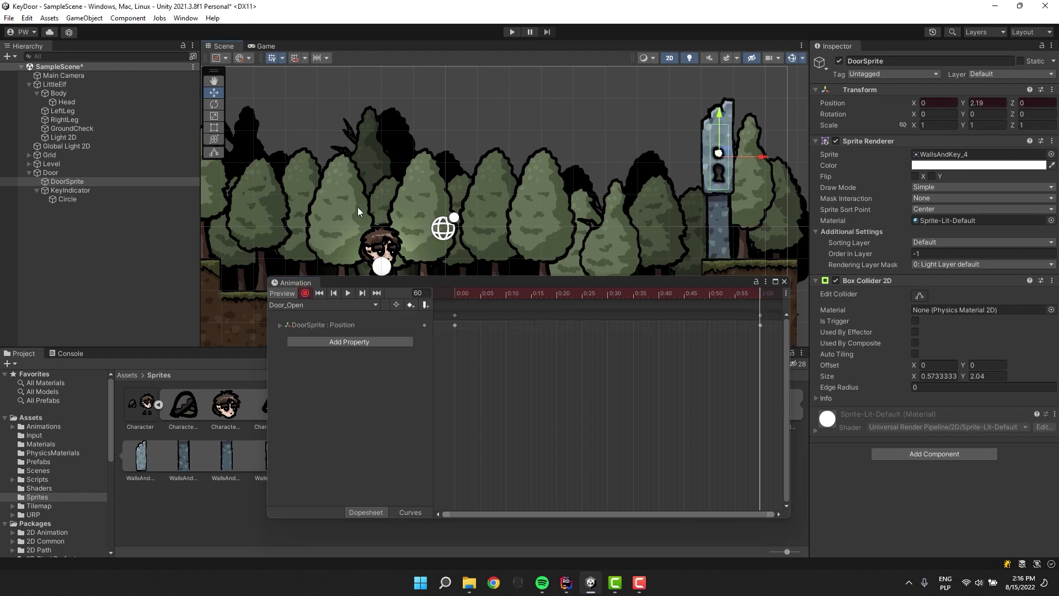
{"action": "left_click_drag", "start_coordinate": [466, 292], "coordinate": [451, 292]}
{"action": "key", "text": "space"}
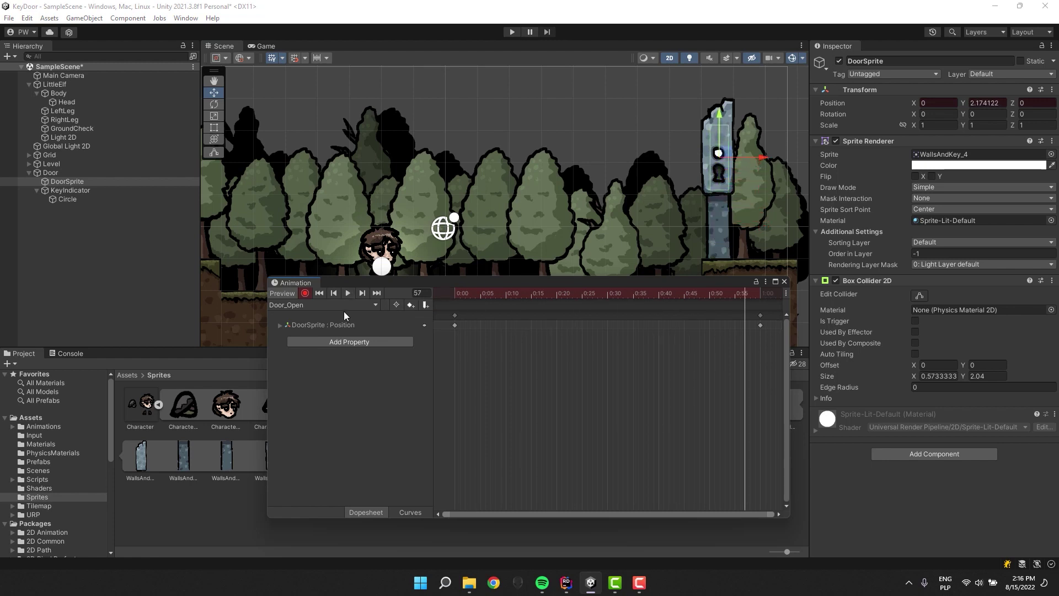
{"action": "left_click", "coordinate": [784, 282]}
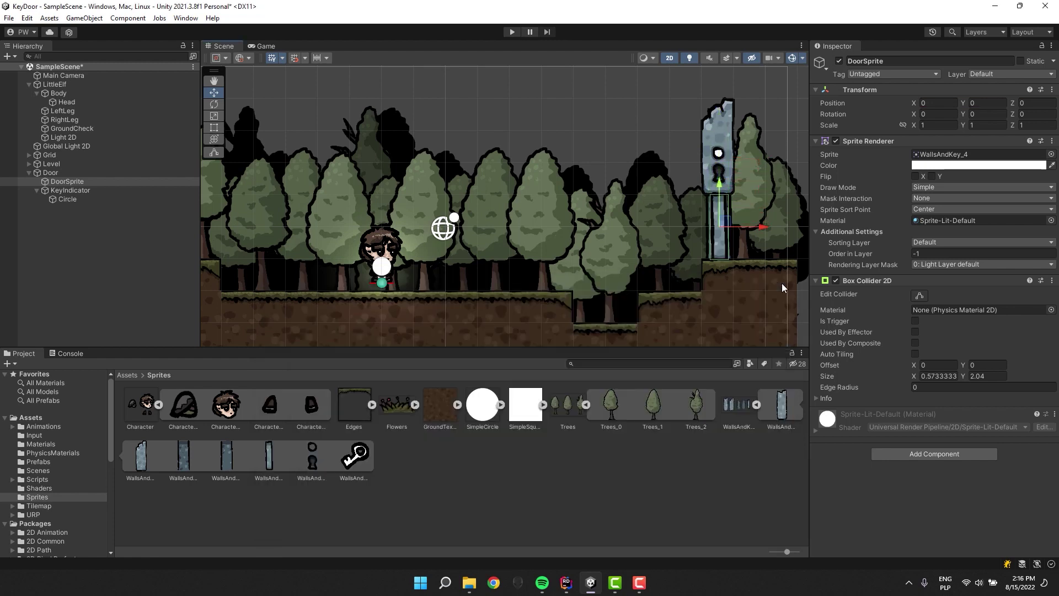
- Disable Loop Time for the Door_Open clip in the Animations/Door folder
{"action": "left_click", "coordinate": [127, 375]}
{"action": "double_click", "coordinate": [138, 406]}
{"action": "double_click", "coordinate": [144, 409]}
{"action": "left_click", "coordinate": [182, 408]}
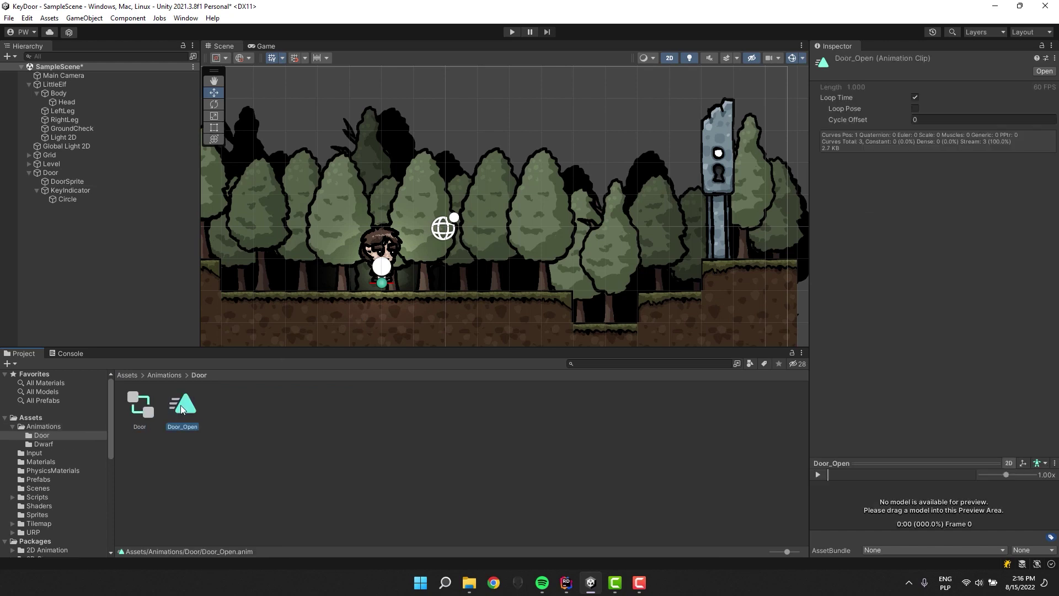
{"action": "left_click", "coordinate": [915, 98]}
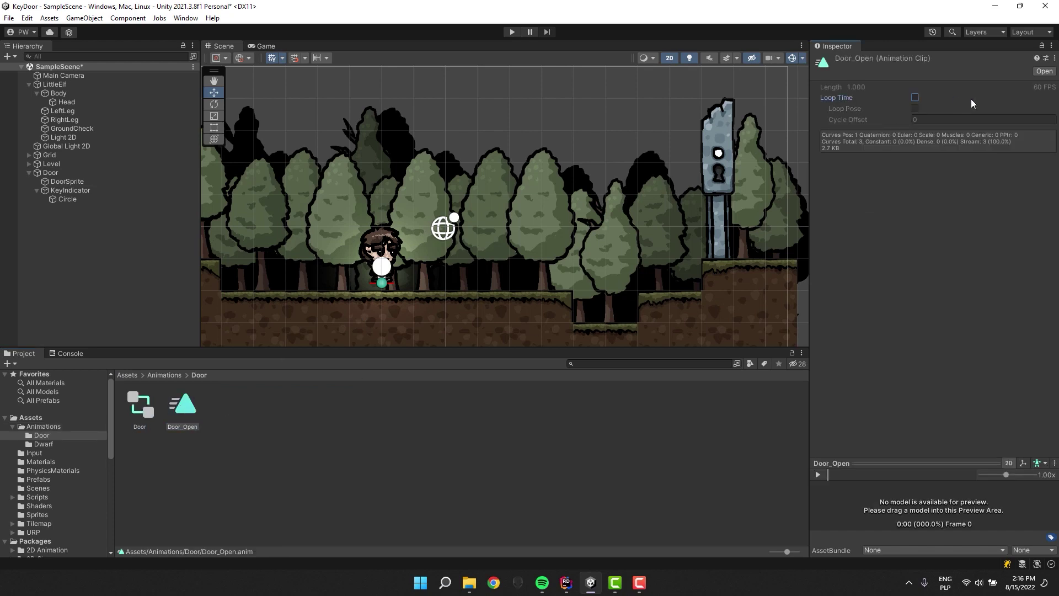
{"action": "left_click", "coordinate": [127, 375]}
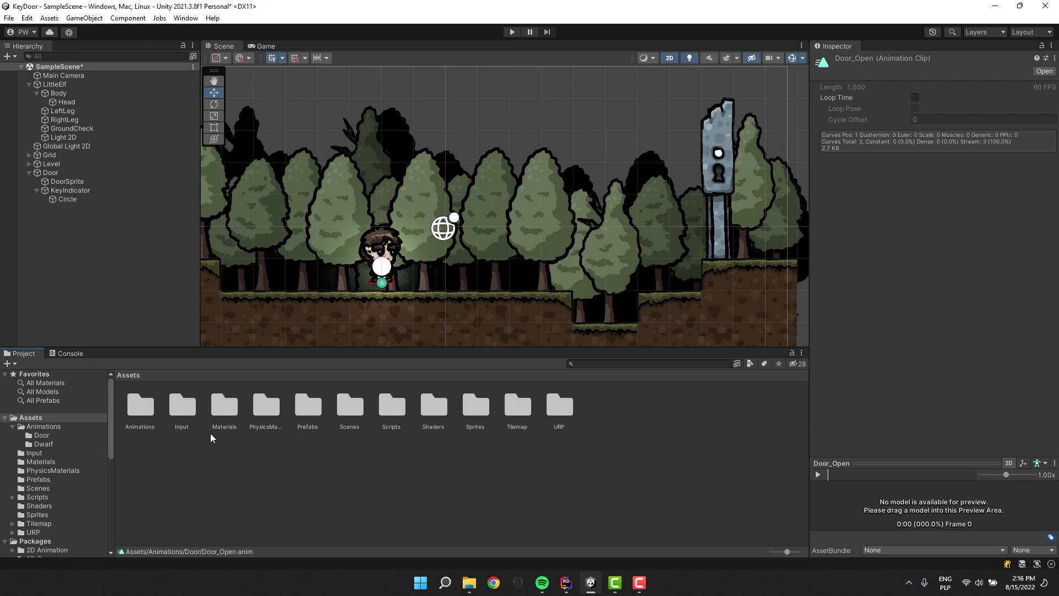
- Open the Door object's Animator state graph and move the Door_Open state below the Entry node
{"action": "left_click", "coordinate": [61, 172]}
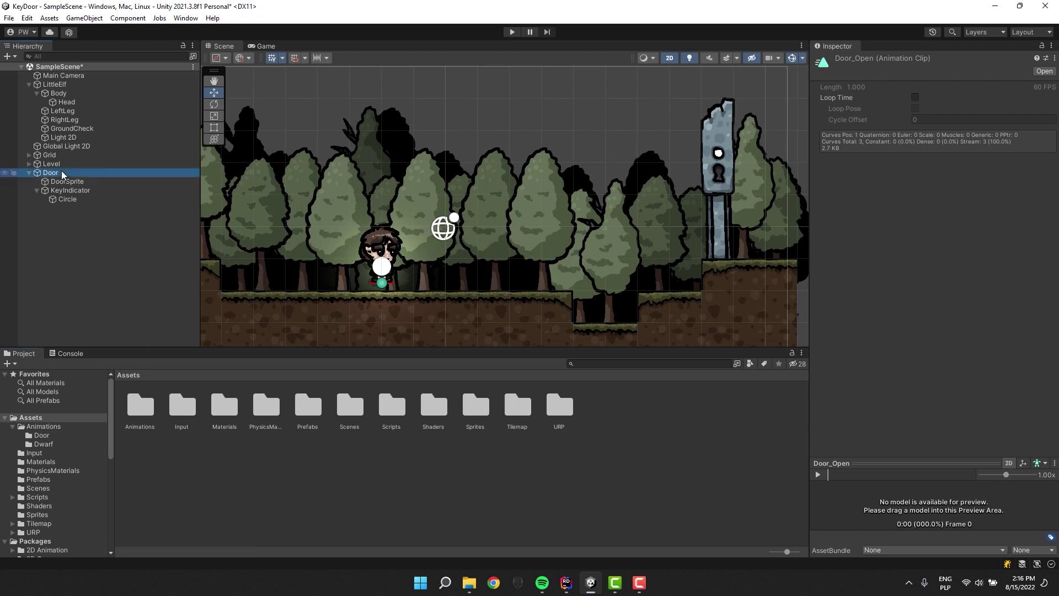
{"action": "left_click", "coordinate": [181, 18]}
{"action": "mouse_move", "coordinate": [298, 245]}
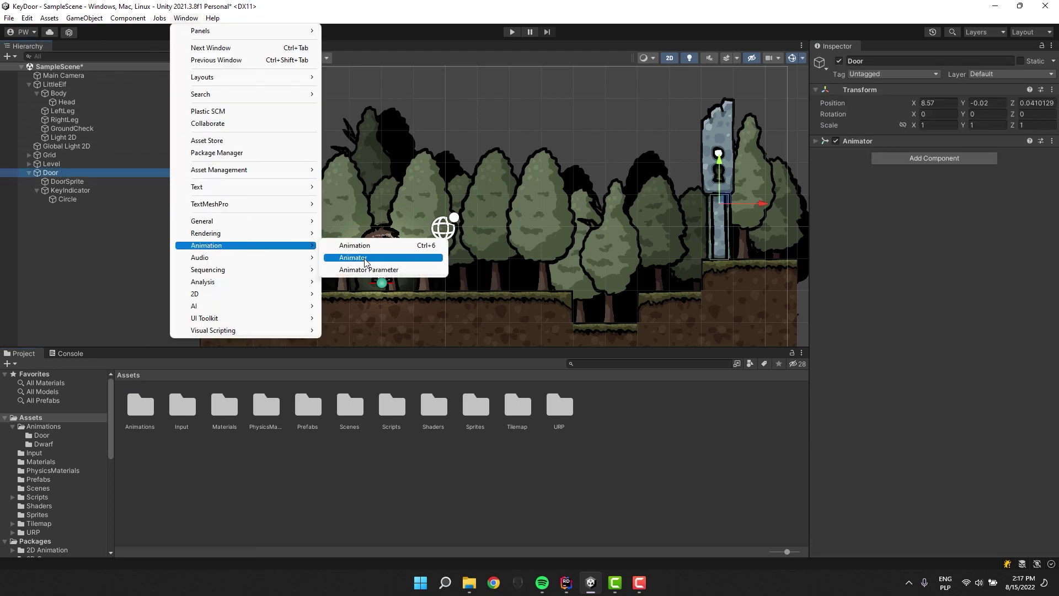
{"action": "left_click", "coordinate": [364, 258]}
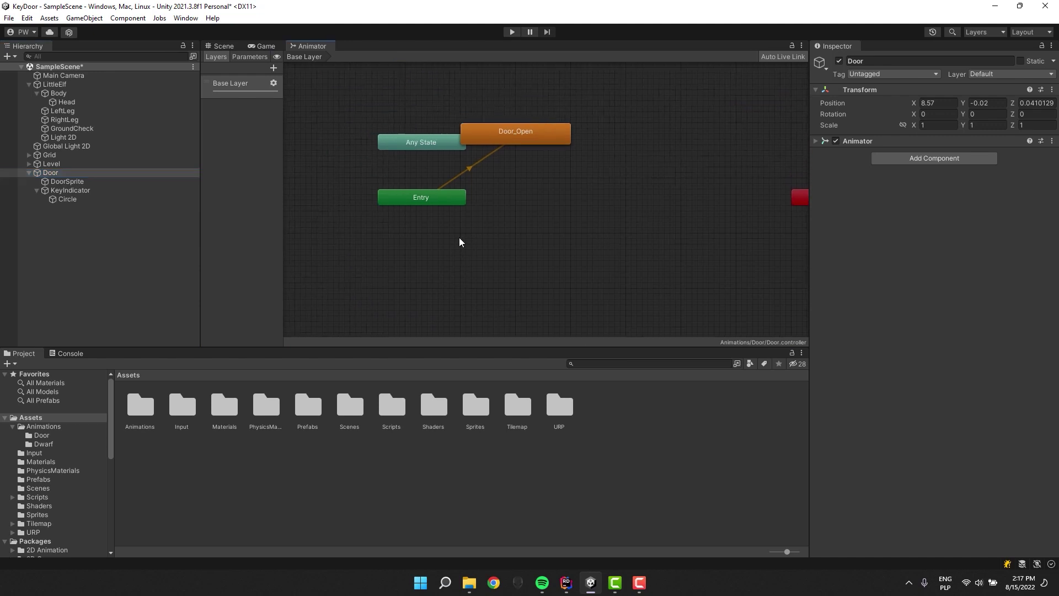
{"action": "left_click", "coordinate": [540, 166]}
{"action": "left_click_drag", "start_coordinate": [539, 167], "coordinate": [564, 267]}
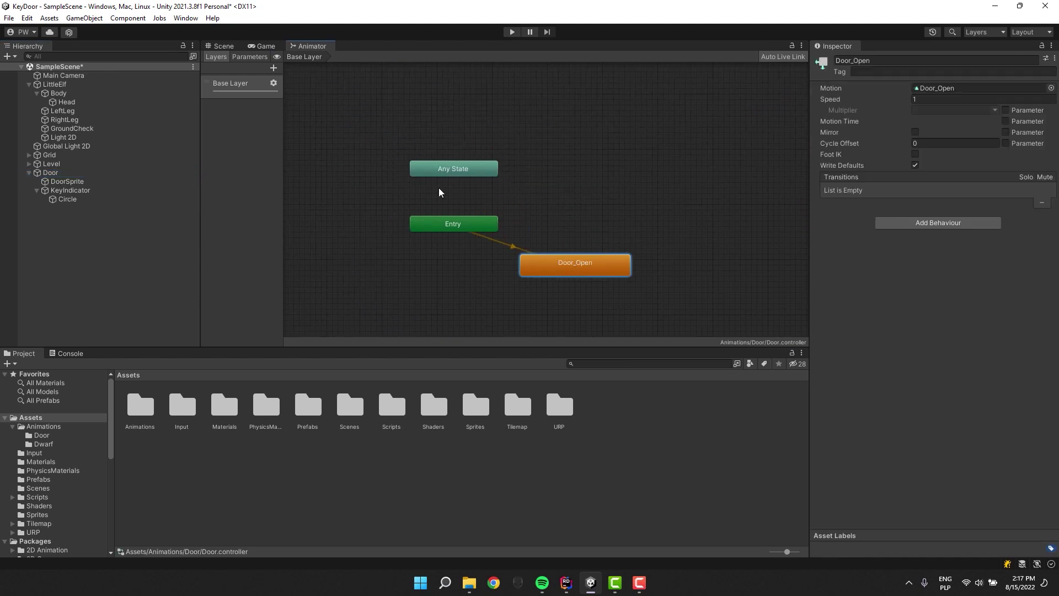
- Run the scene to check how the door behaves at start, stop it and return to the Animator graph
{"action": "left_click", "coordinate": [512, 33]}
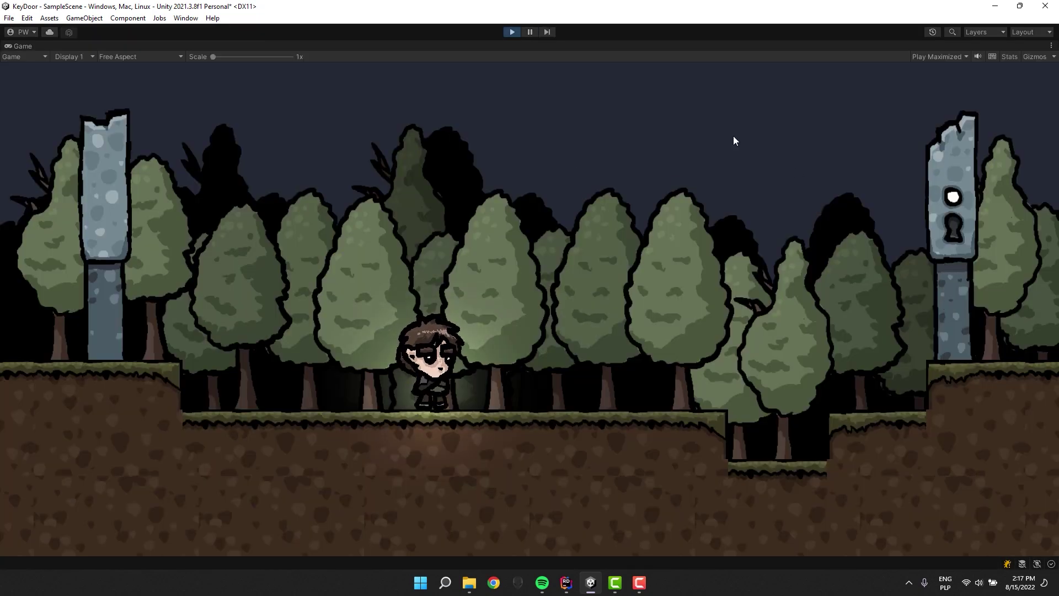
{"action": "left_click", "coordinate": [512, 32]}
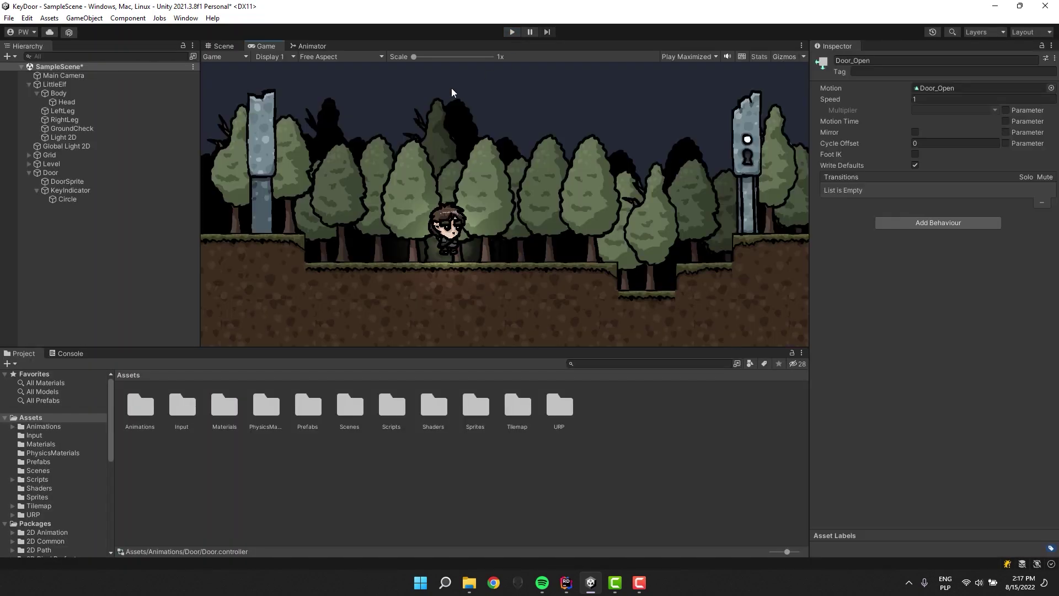
{"action": "left_click", "coordinate": [304, 47]}
- Create an empty animator state named Door_Idle and set it as the layer's default state
{"action": "left_click", "coordinate": [558, 214]}
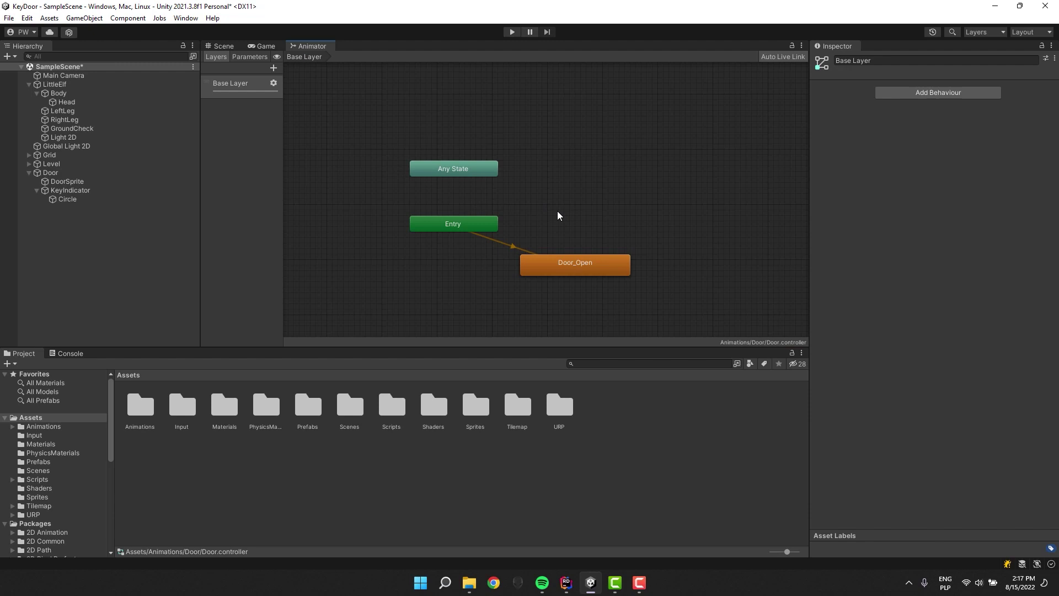
{"action": "right_click", "coordinate": [559, 215]}
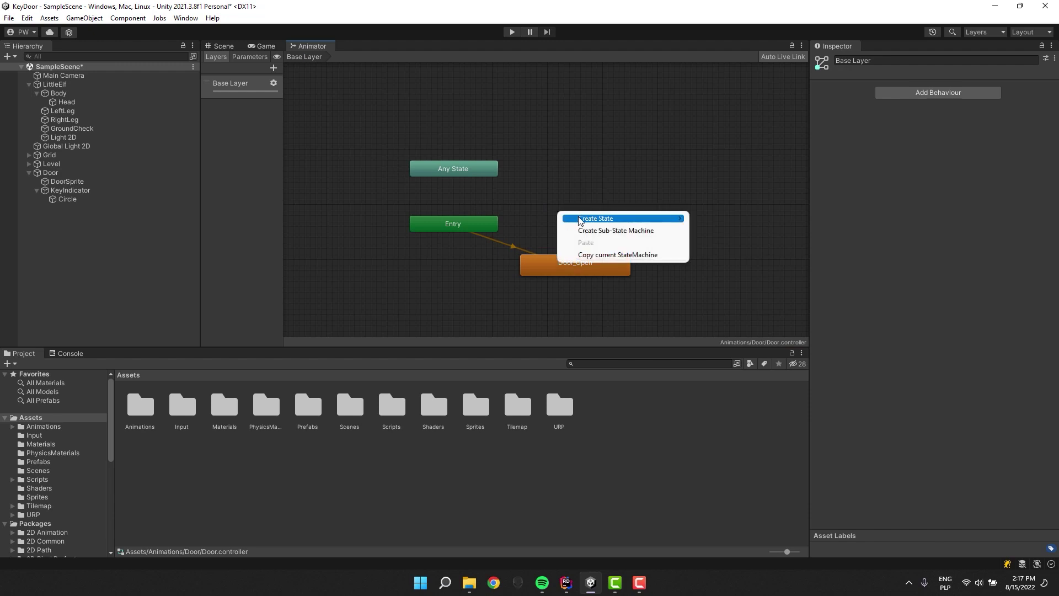
{"action": "mouse_move", "coordinate": [624, 219]}
{"action": "left_click", "coordinate": [740, 219]}
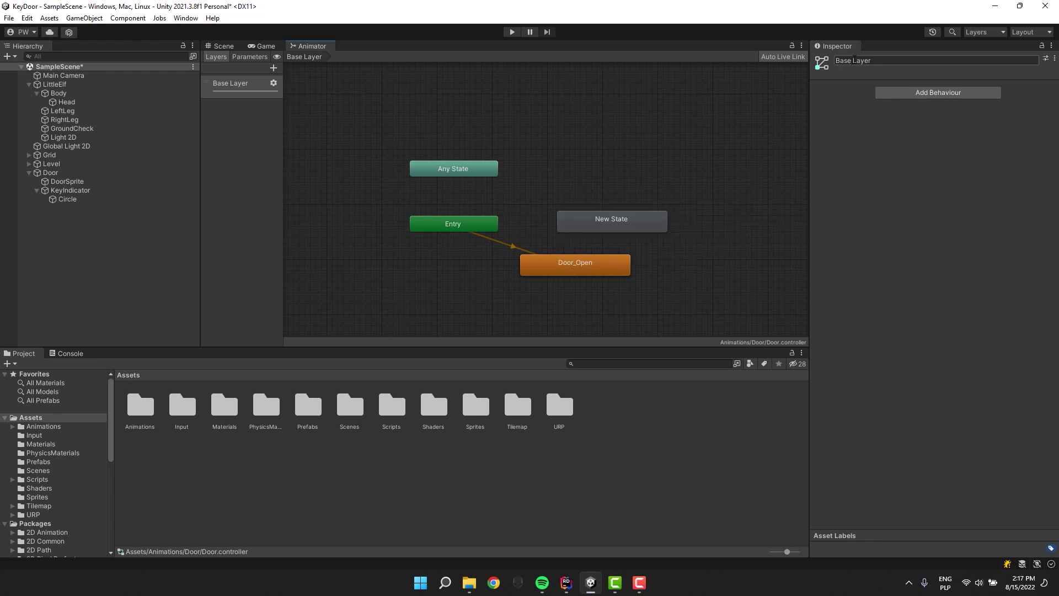
{"action": "left_click", "coordinate": [852, 60]}
{"action": "type", "text": "D"}
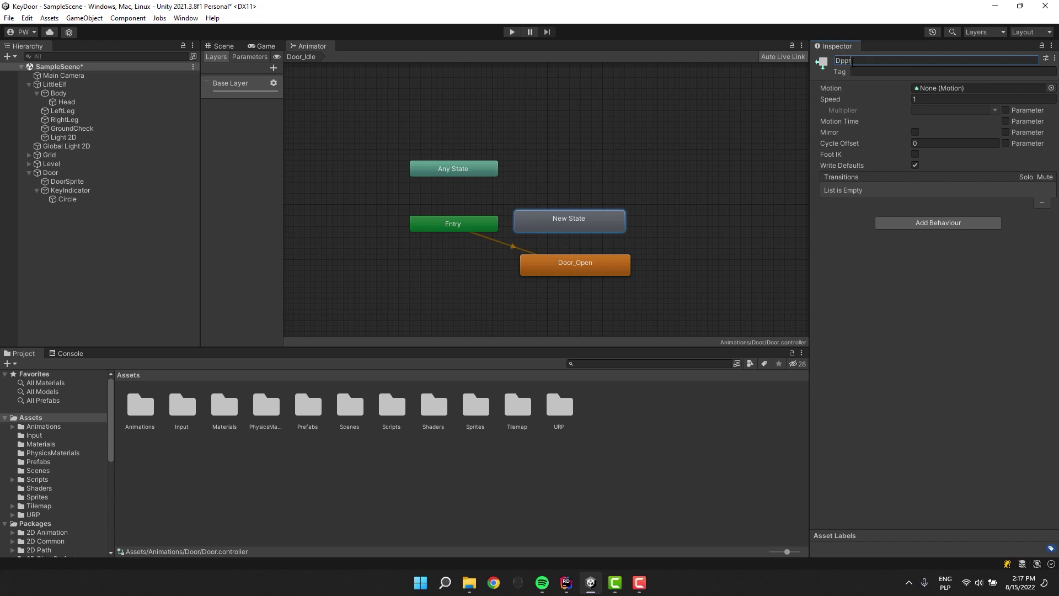
{"action": "type", "text": "oor_Idle"}
{"action": "right_click", "coordinate": [541, 224]}
{"action": "left_click", "coordinate": [571, 246]}
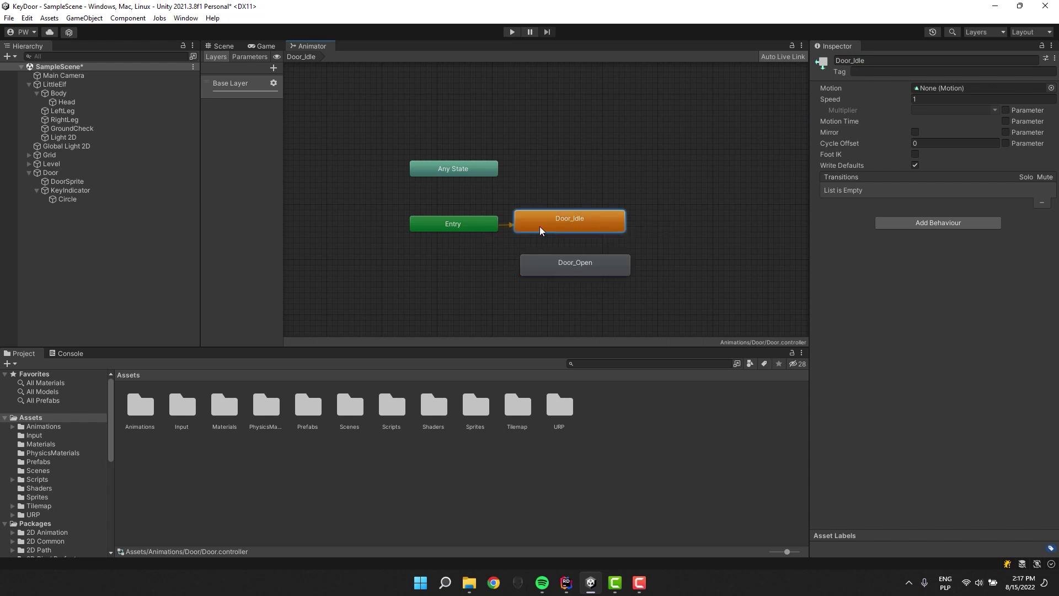
- Make a transition from Door_Idle to Door_Open and align Door_Open directly beneath Door_Idle
{"action": "right_click", "coordinate": [540, 226]}
{"action": "left_click", "coordinate": [563, 231]}
{"action": "left_click", "coordinate": [559, 258]}
{"action": "left_click_drag", "start_coordinate": [559, 261], "coordinate": [555, 266]}
{"action": "left_click", "coordinate": [545, 219]}
- Add a trigger parameter named Open and use it as the condition of the Door_Idle to Door_Open transition
{"action": "left_click", "coordinate": [567, 243]}
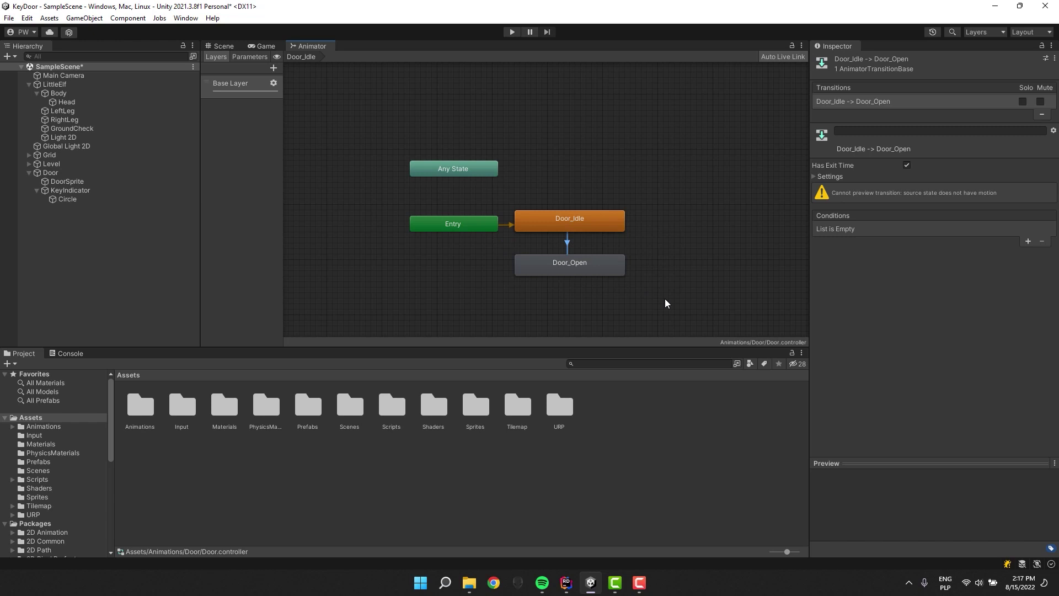
{"action": "left_click", "coordinate": [258, 58]}
{"action": "left_click", "coordinate": [271, 68]}
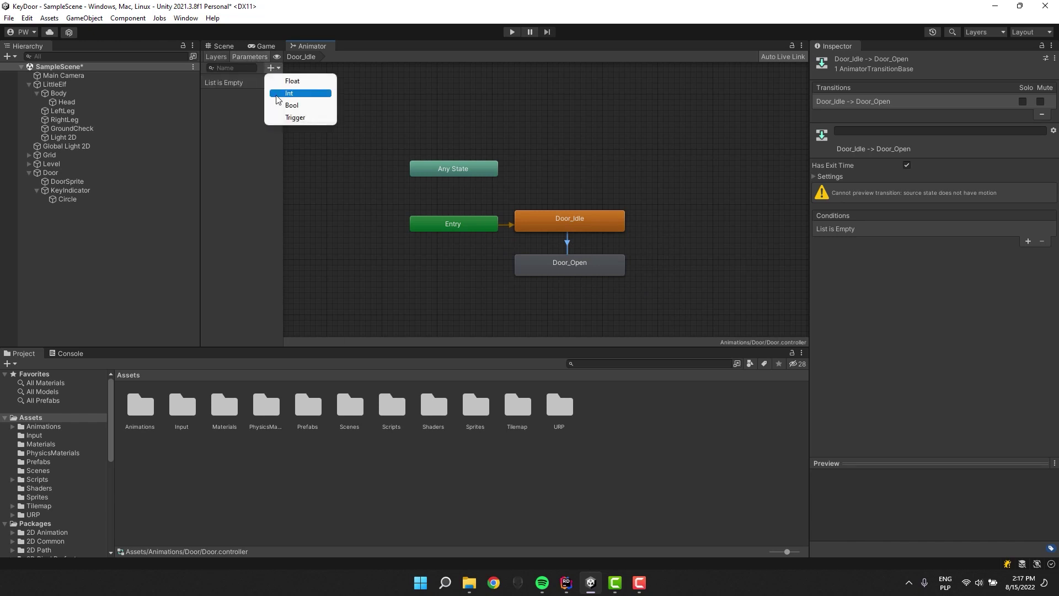
{"action": "left_click", "coordinate": [304, 117]}
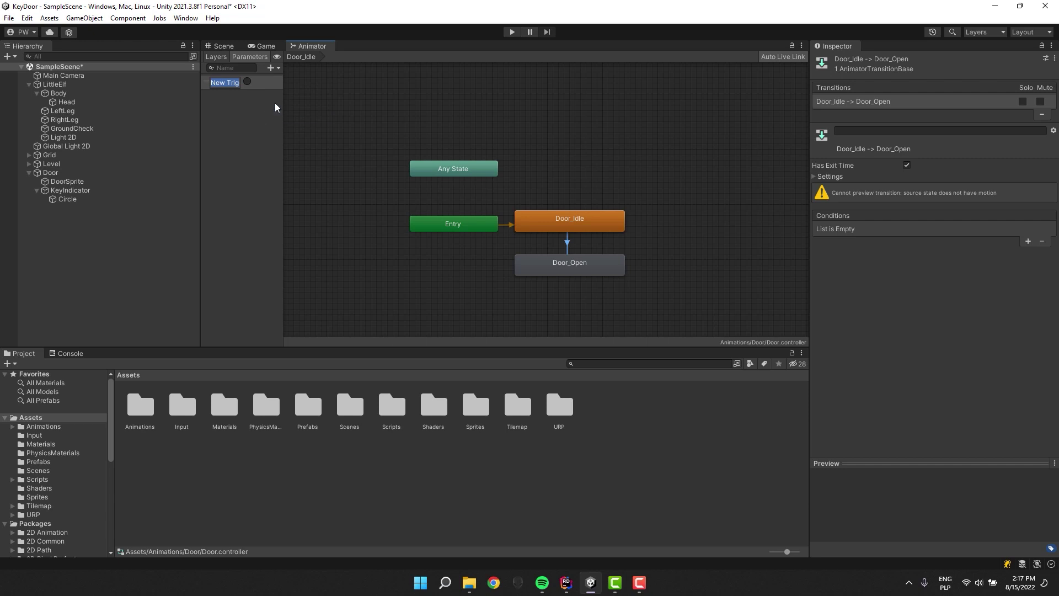
{"action": "type", "text": "Open"}
{"action": "key", "text": "Return"}
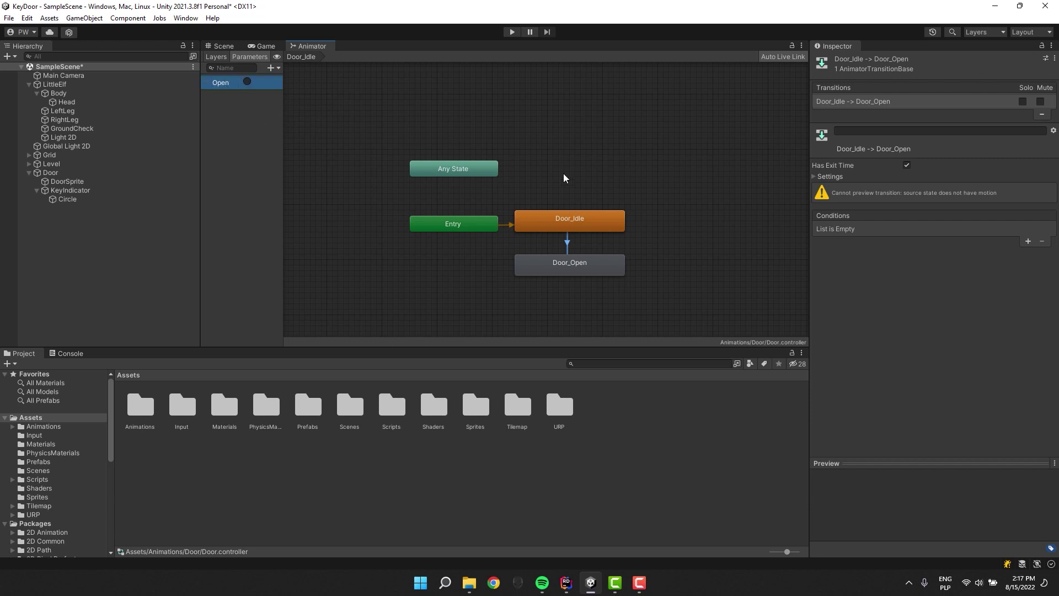
{"action": "left_click", "coordinate": [1029, 242]}
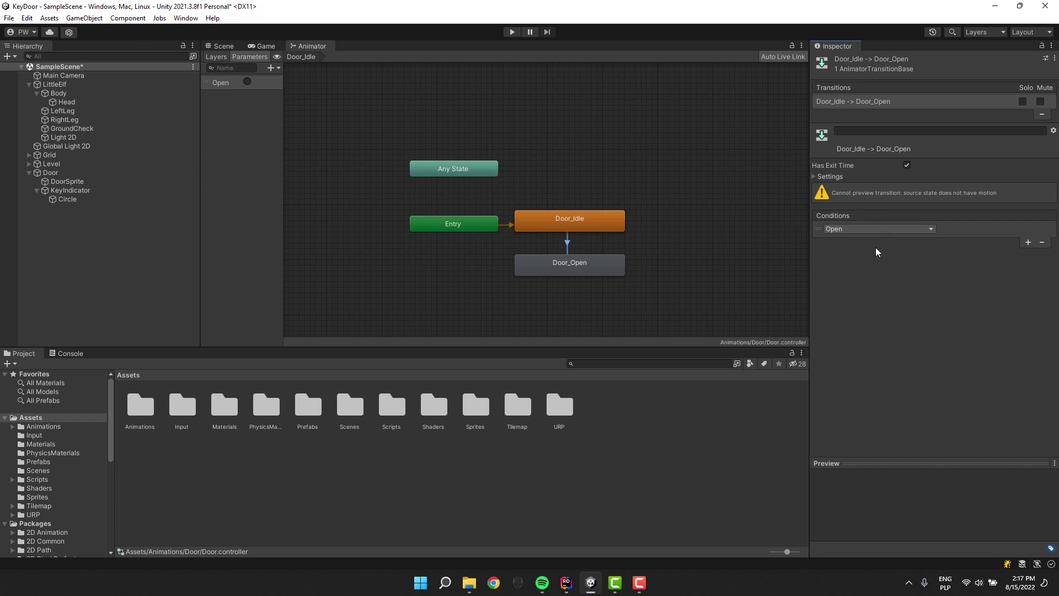
- Disable Has Exit Time and Fixed Duration on the Door_Idle to Door_Open transition and set its Transition Duration to 0
{"action": "left_click", "coordinate": [814, 177]}
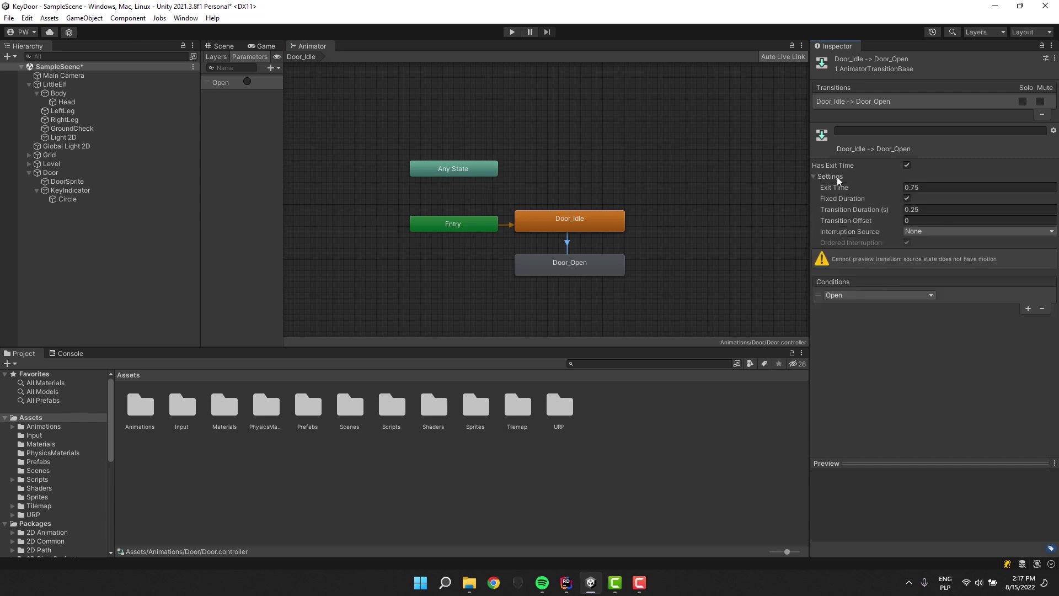
{"action": "left_click", "coordinate": [906, 165]}
{"action": "left_click", "coordinate": [922, 208]}
{"action": "key", "text": "BackSpace"}
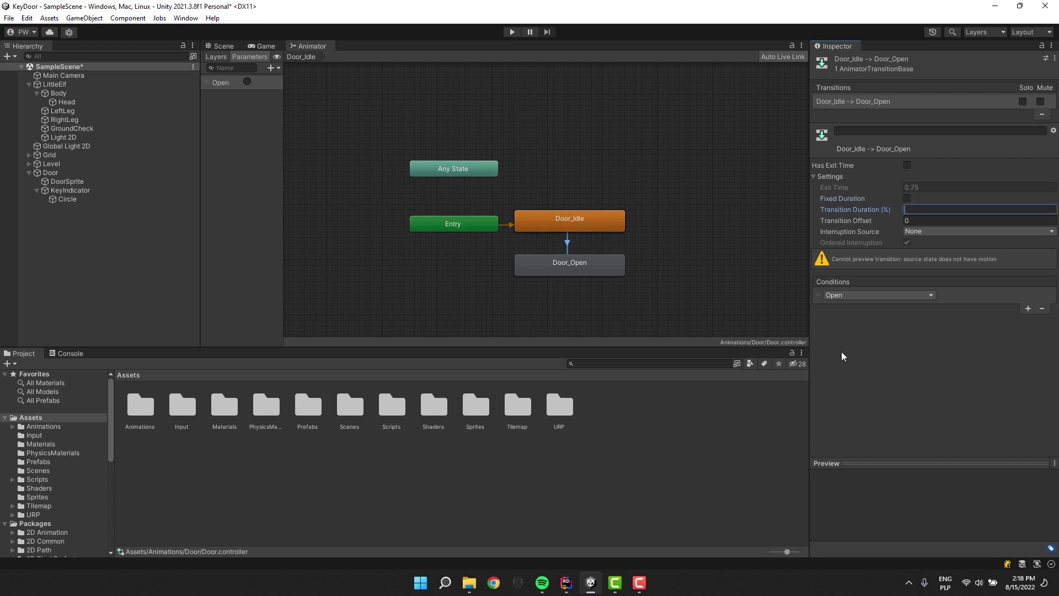
{"action": "type", "text": "0"}
{"action": "key", "text": "Return"}
- Dock the Animator below the Hierarchy and test the door in play mode by firing the Open trigger
{"action": "left_click_drag", "start_coordinate": [310, 48], "coordinate": [85, 266]}
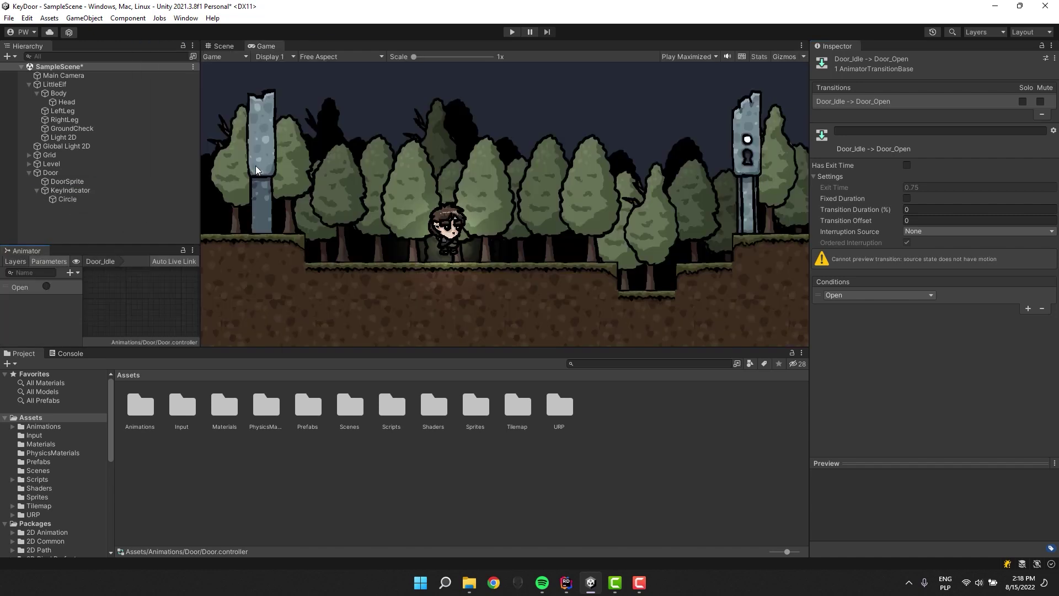
{"action": "left_click", "coordinate": [512, 32]}
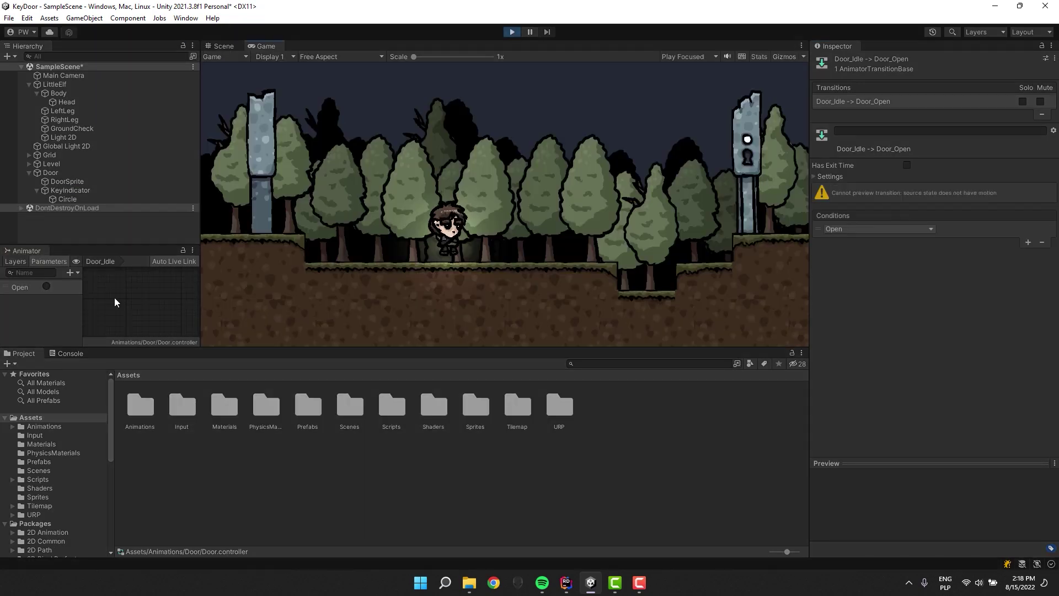
{"action": "left_click", "coordinate": [46, 286]}
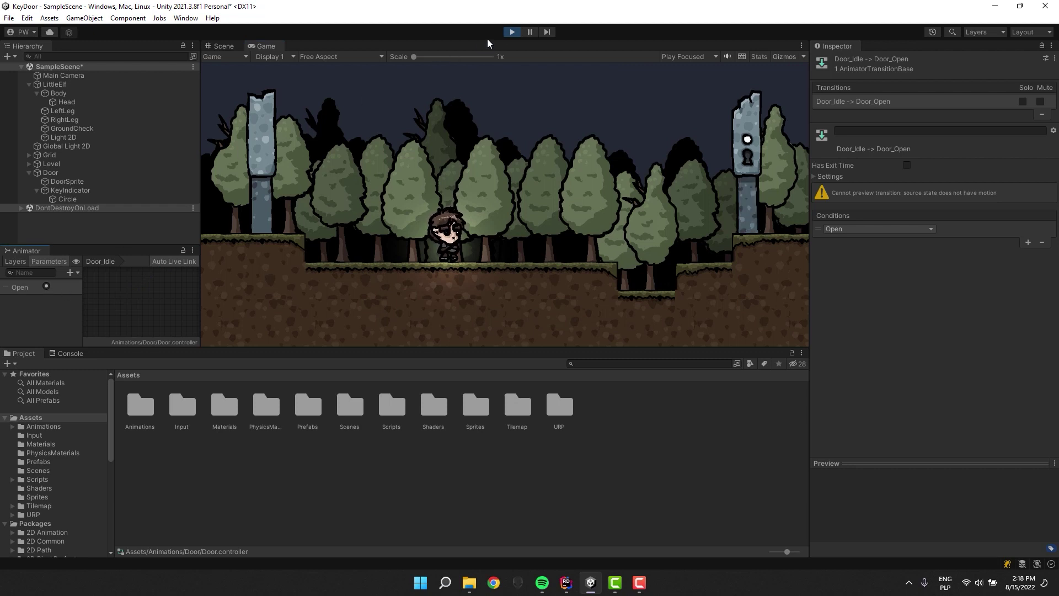
{"action": "left_click", "coordinate": [514, 32]}
- Create a C# script named Door in the Scripts folder and attach it to the Door object
{"action": "double_click", "coordinate": [391, 407]}
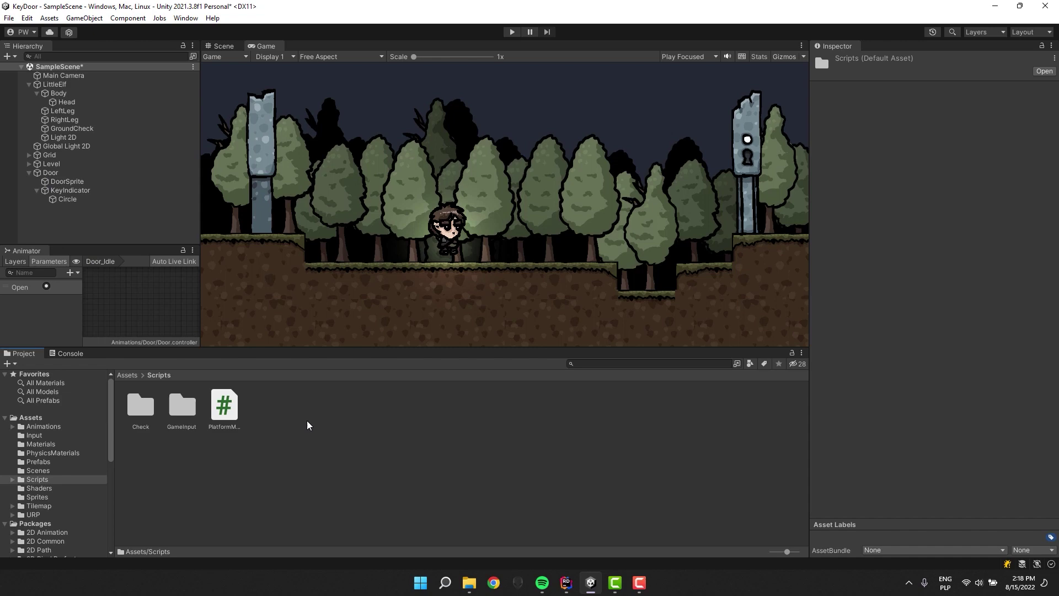
{"action": "right_click", "coordinate": [306, 423]}
{"action": "mouse_move", "coordinate": [337, 127]}
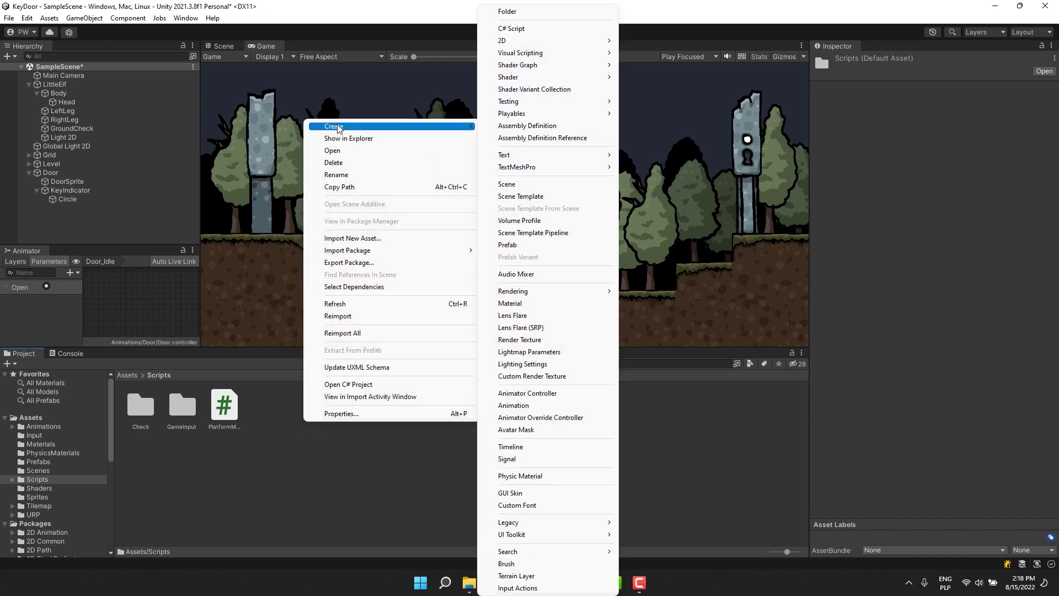
{"action": "left_click", "coordinate": [516, 29]}
{"action": "type", "text": "Door"}
{"action": "key", "text": "Return"}
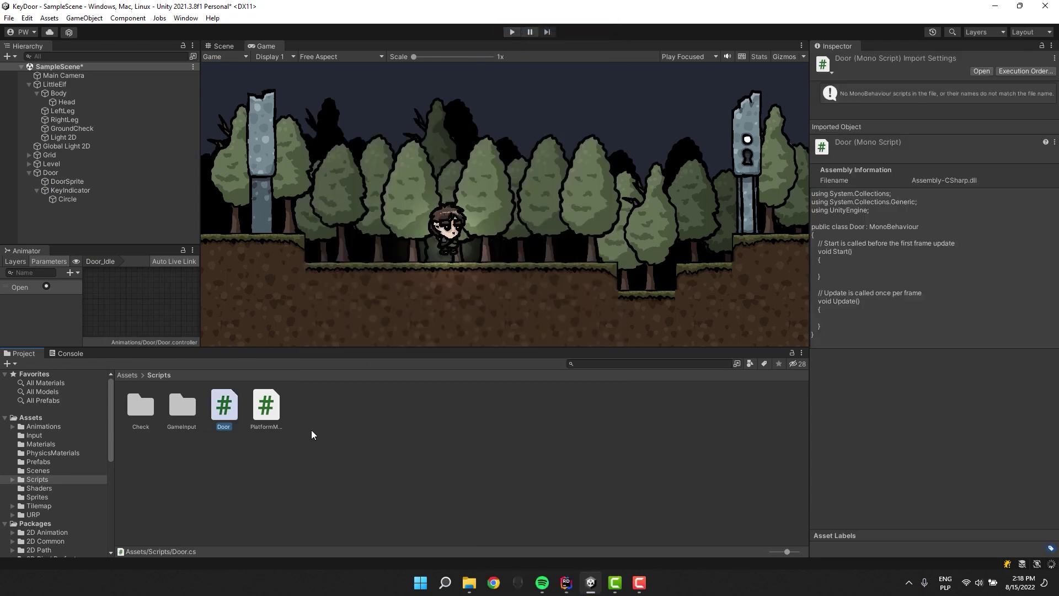
{"action": "left_click", "coordinate": [45, 172]}
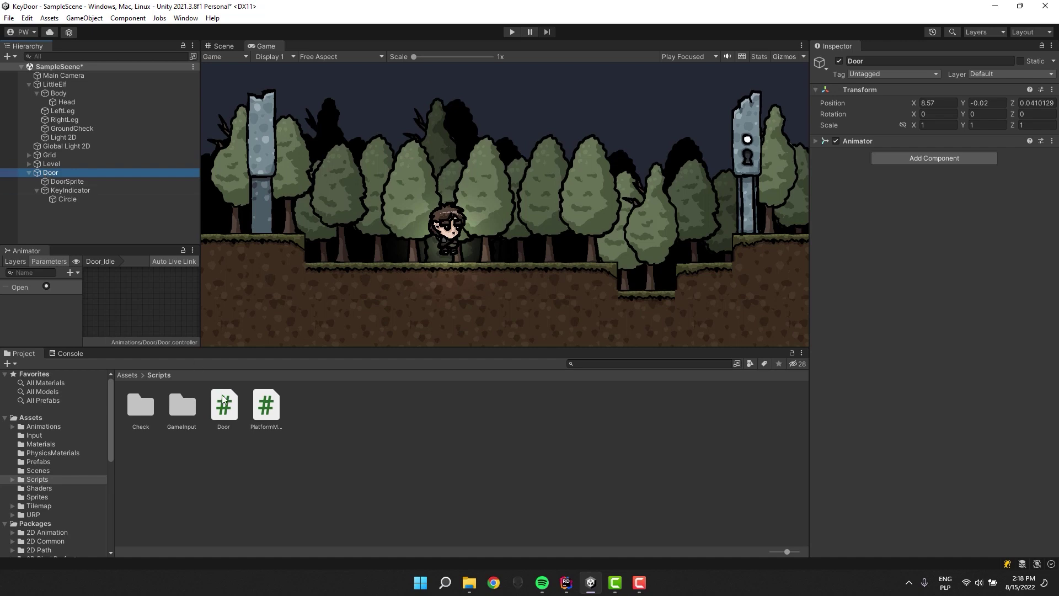
{"action": "left_click_drag", "start_coordinate": [224, 406], "coordinate": [922, 258]}
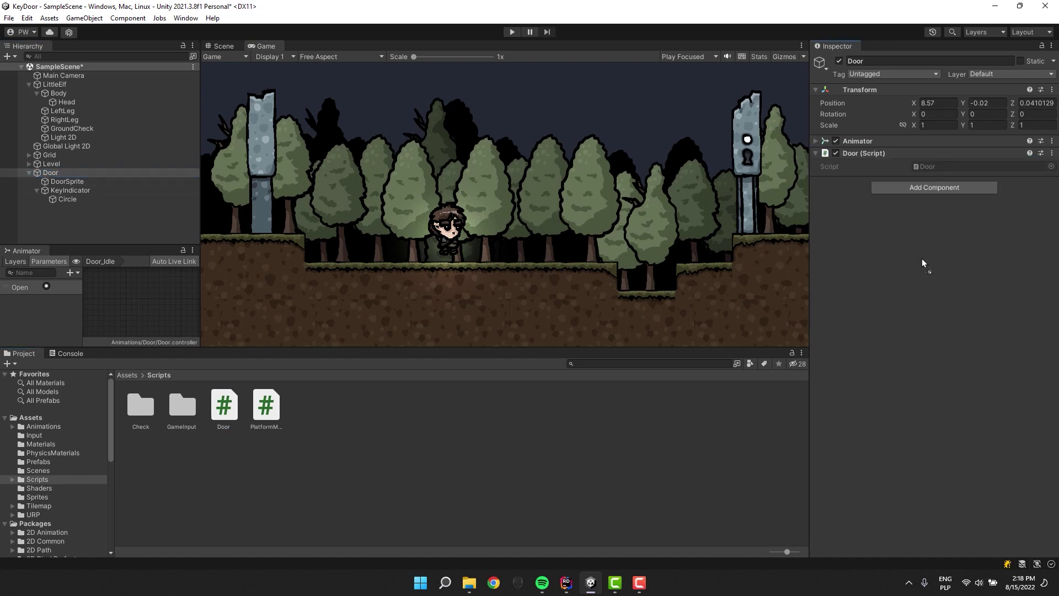
- Open the Door script in the code editor and strip it to the UnityEngine import and an empty class body
{"action": "double_click", "coordinate": [236, 410]}
{"action": "left_click_drag", "start_coordinate": [320, 77], "coordinate": [31, 59]}
{"action": "key", "text": "Delete"}
{"action": "key", "text": "Delete"}
{"action": "left_click_drag", "start_coordinate": [125, 394], "coordinate": [74, 161]}
{"action": "key", "text": "Delete"}
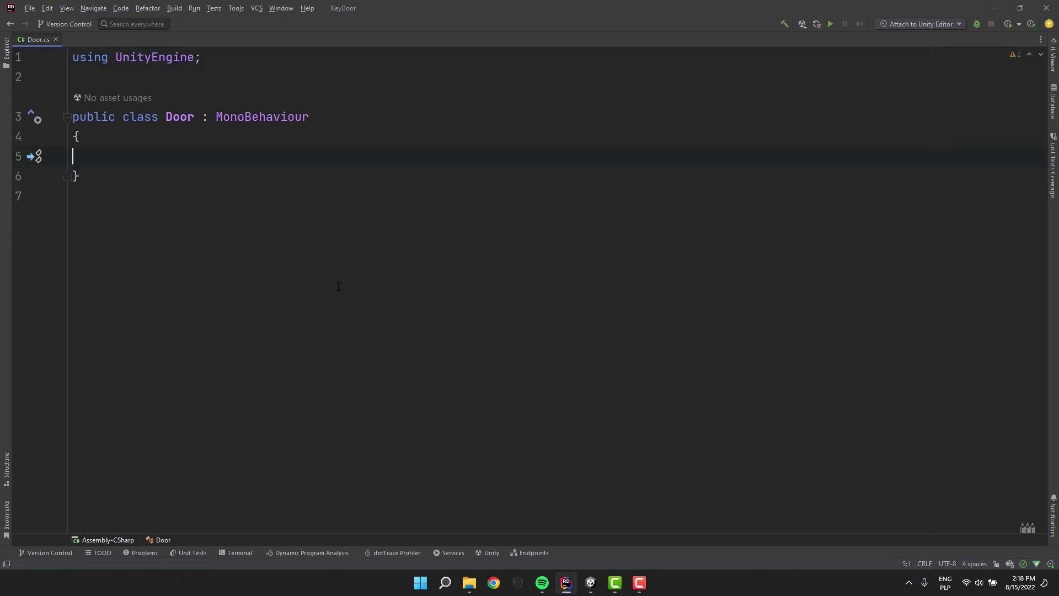
- Add an empty public void Open() method to the Door class and declare a private Animator field named _animator above it
{"action": "type", "text": "public void Open() {"}
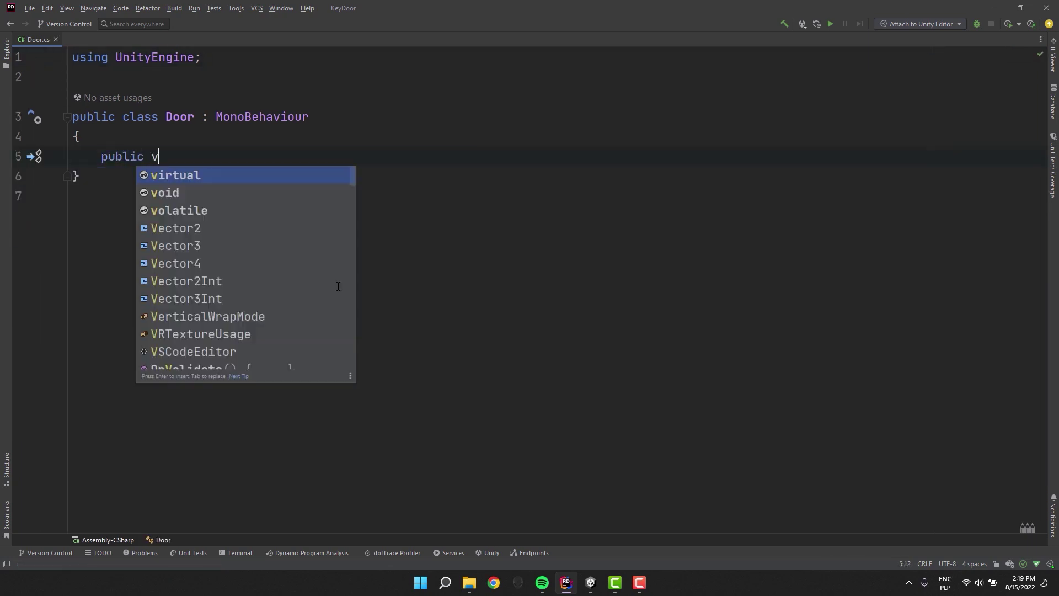
{"action": "key", "text": "Return"}
{"action": "key", "text": "Up"}
{"action": "key", "text": "Up"}
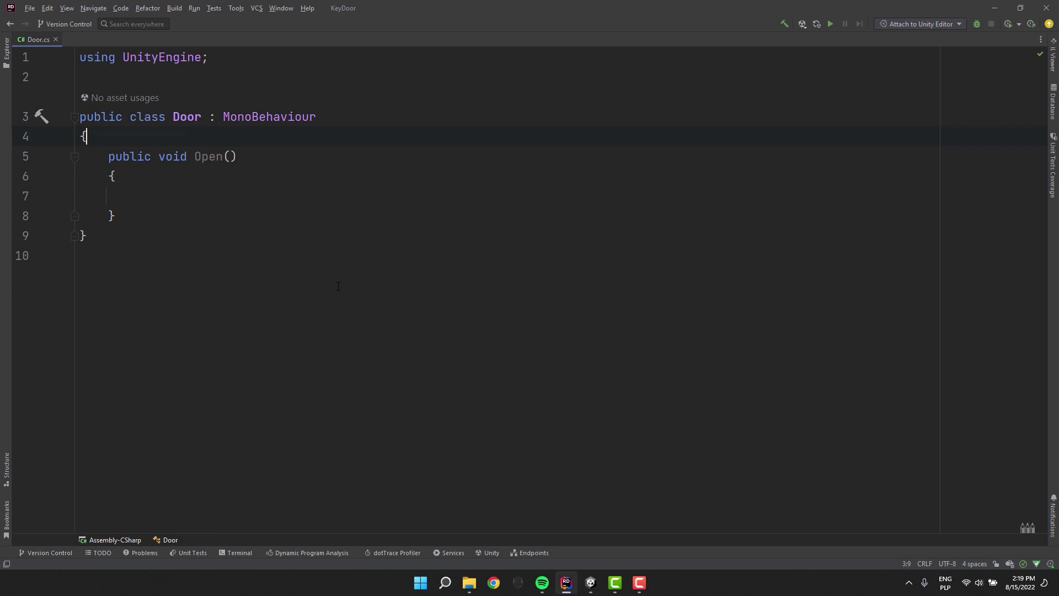
{"action": "key", "text": "Return"}
{"action": "type", "text": "private Animator _animator;"}
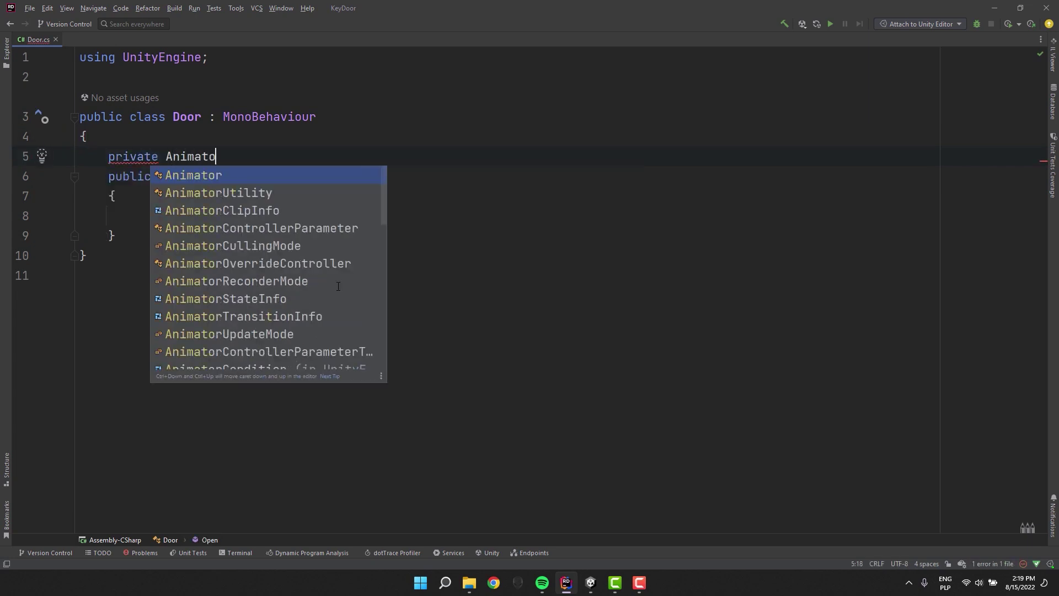
{"action": "key", "text": "Return"}
- Add a private Awake method that assigns GetComponent<Animator>() to _animator
{"action": "key", "text": "Return"}
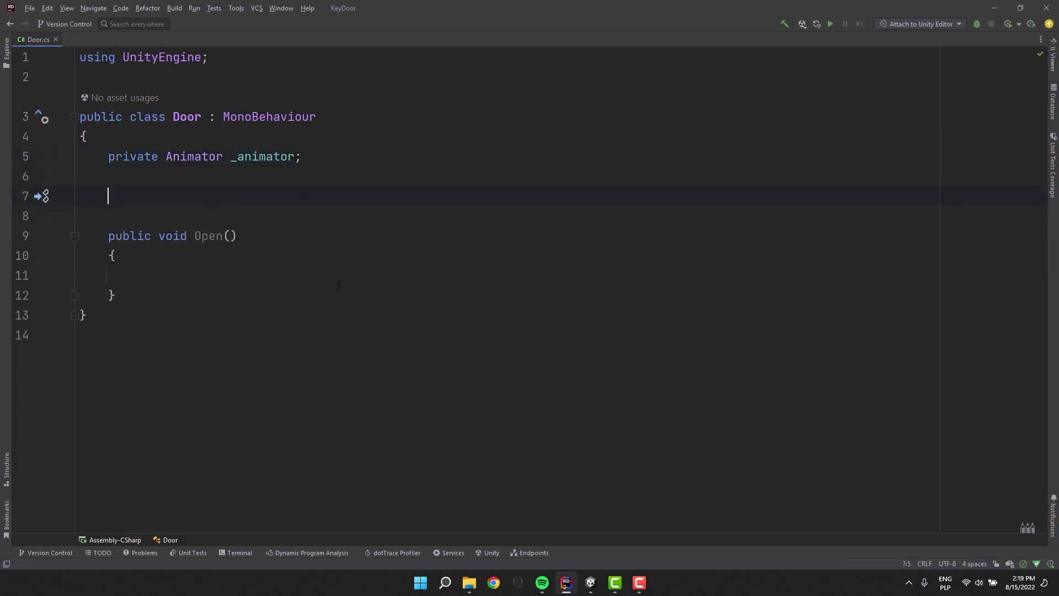
{"action": "type", "text": "private void Awa"}
{"action": "key", "text": "Return"}
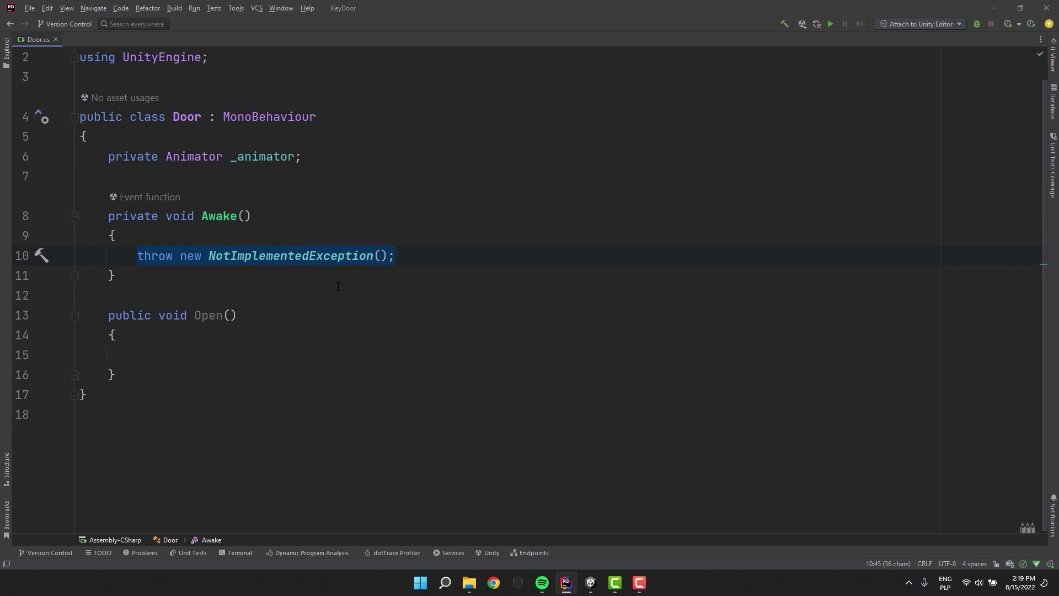
{"action": "type", "text": "_animator = Get"}
{"action": "key", "text": "Return"}
{"action": "type", "text": "Animator>("}
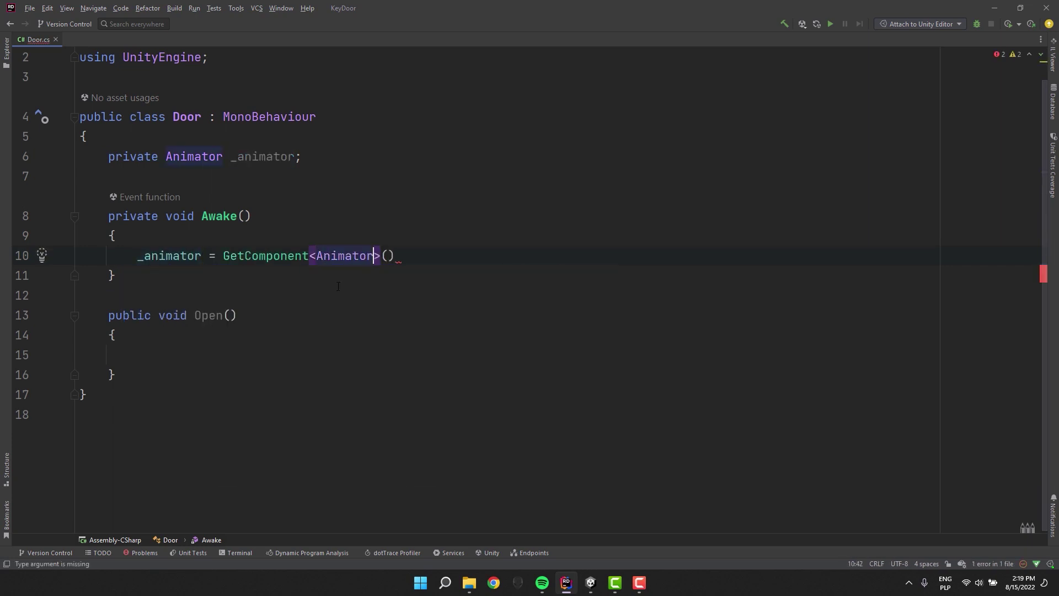
{"action": "key", "text": "End"}
{"action": "type", "text": ";"}
- Make the Open method call _animator.SetTrigger("Open")
{"action": "double_click", "coordinate": [168, 255]}
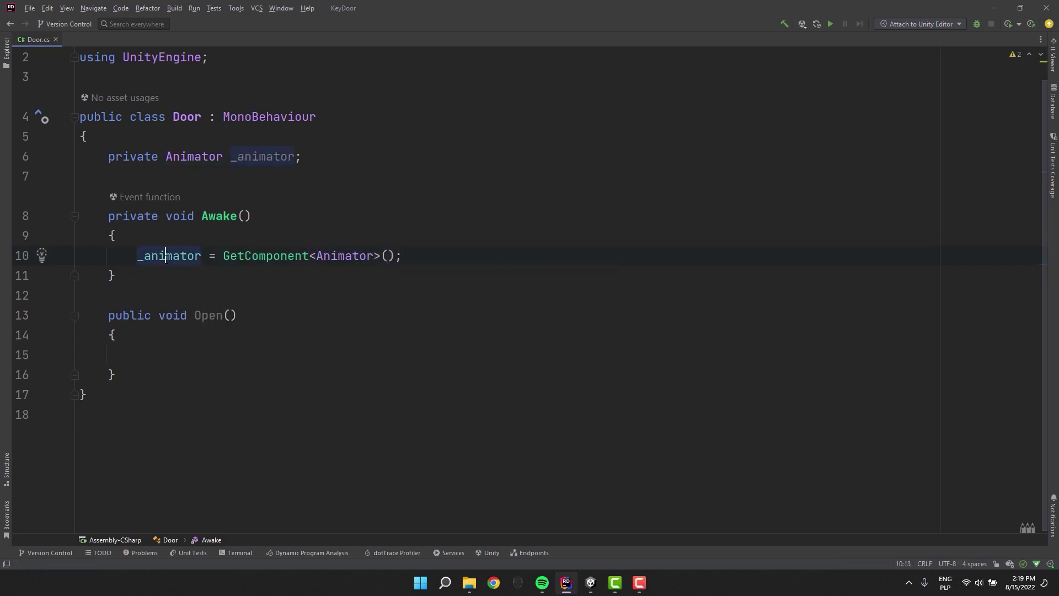
{"action": "key", "text": "ctrl+c"}
{"action": "left_click", "coordinate": [193, 362]}
{"action": "key", "text": "ctrl+v"}
{"action": "type", "text": ".Set"}
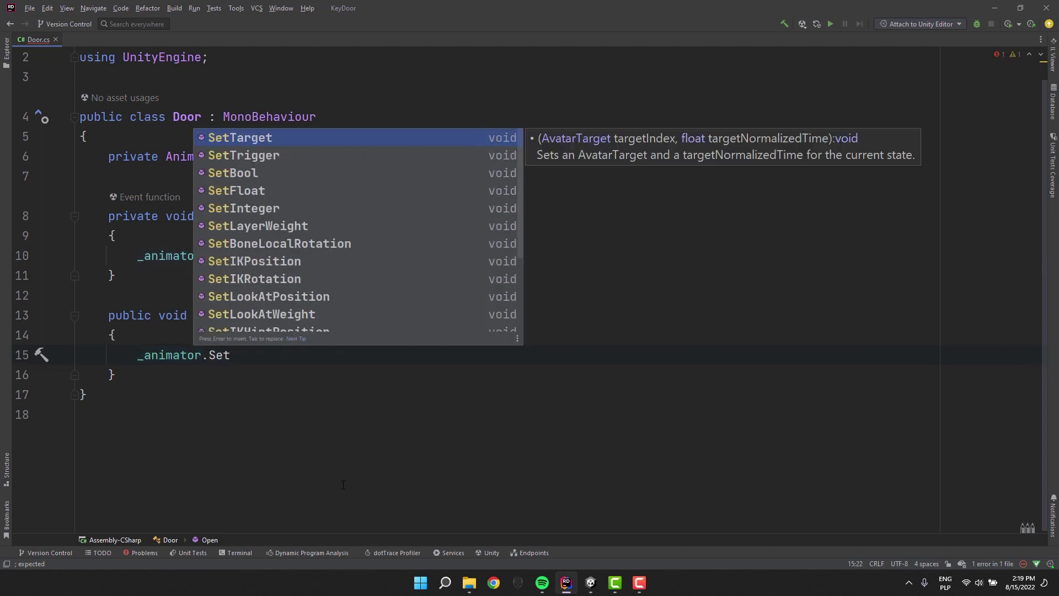
{"action": "type", "text": "Tr"}
{"action": "key", "text": "Return"}
{"action": "type", "text": "\"Open\");"}
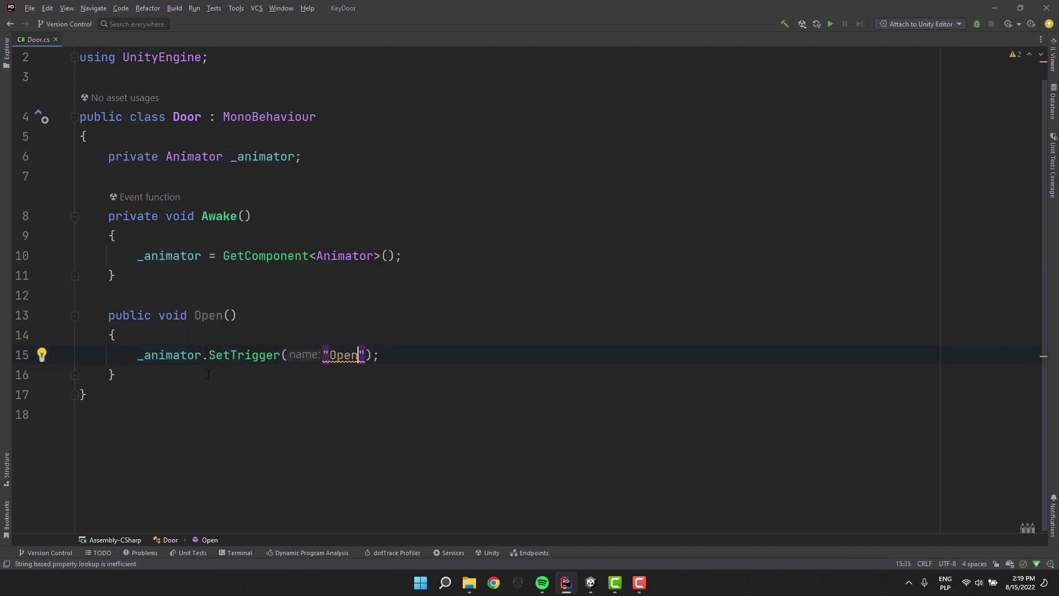
- Add a [ContextMenu("Open")] attribute above the Open method in the Door script
{"action": "left_click", "coordinate": [209, 375]}
{"action": "left_click", "coordinate": [136, 304]}
{"action": "key", "text": "Return"}
{"action": "type", "text": "[Conte"}
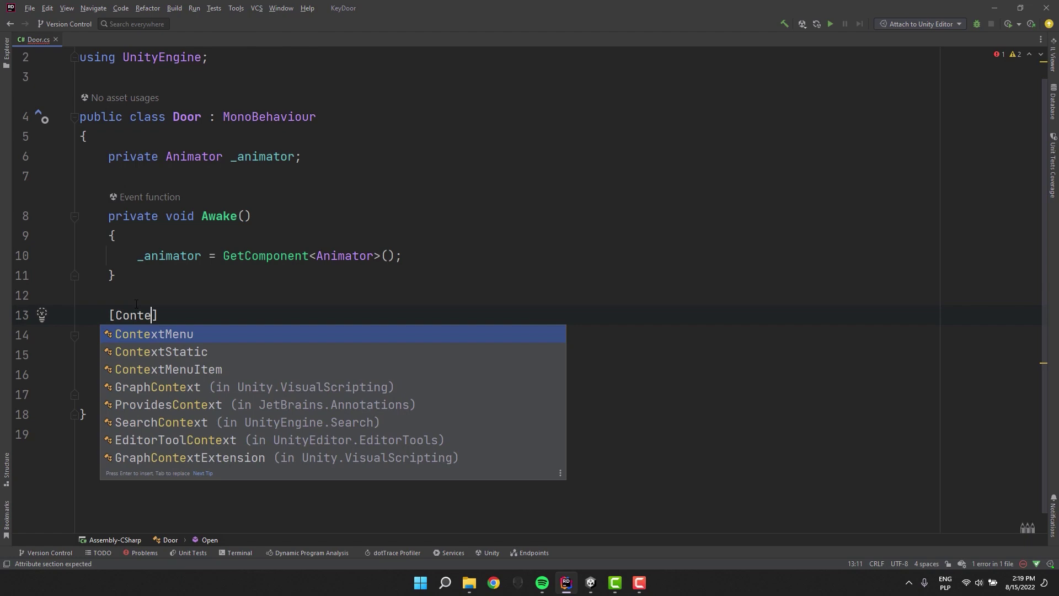
{"action": "key", "text": "Return"}
{"action": "type", "text": "\"Open"}
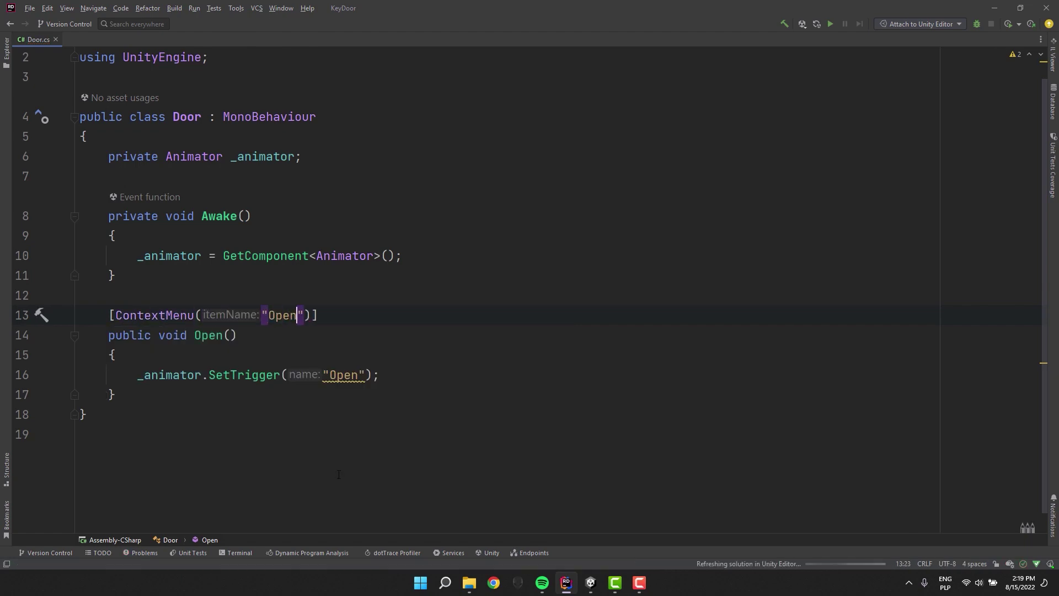
- Switch to Unity and run the Open command of the Door object's Door script component
{"action": "left_click", "coordinate": [591, 582]}
{"action": "left_click", "coordinate": [37, 173]}
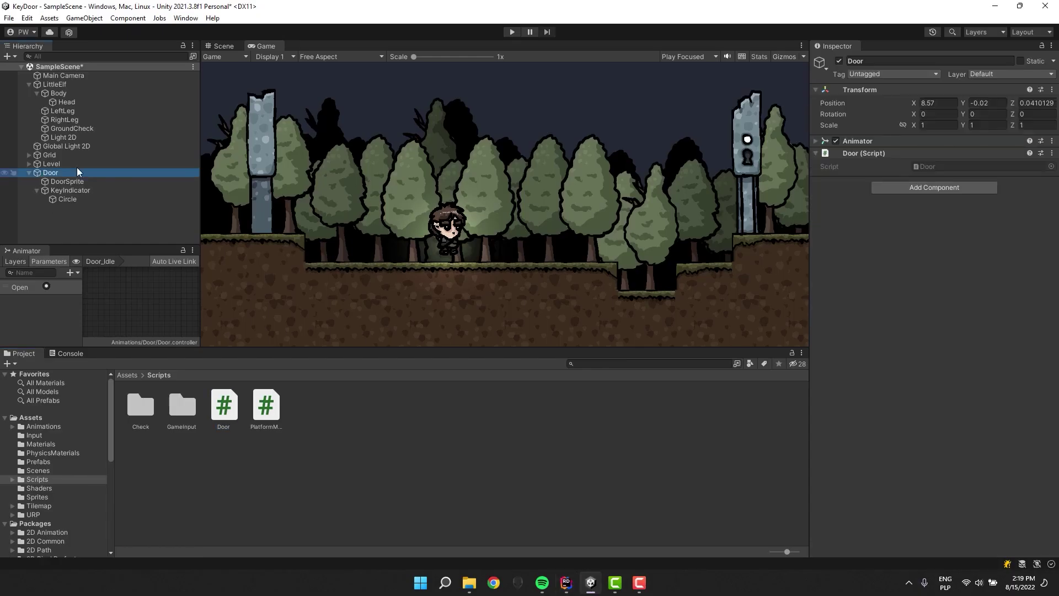
{"action": "right_click", "coordinate": [855, 156]}
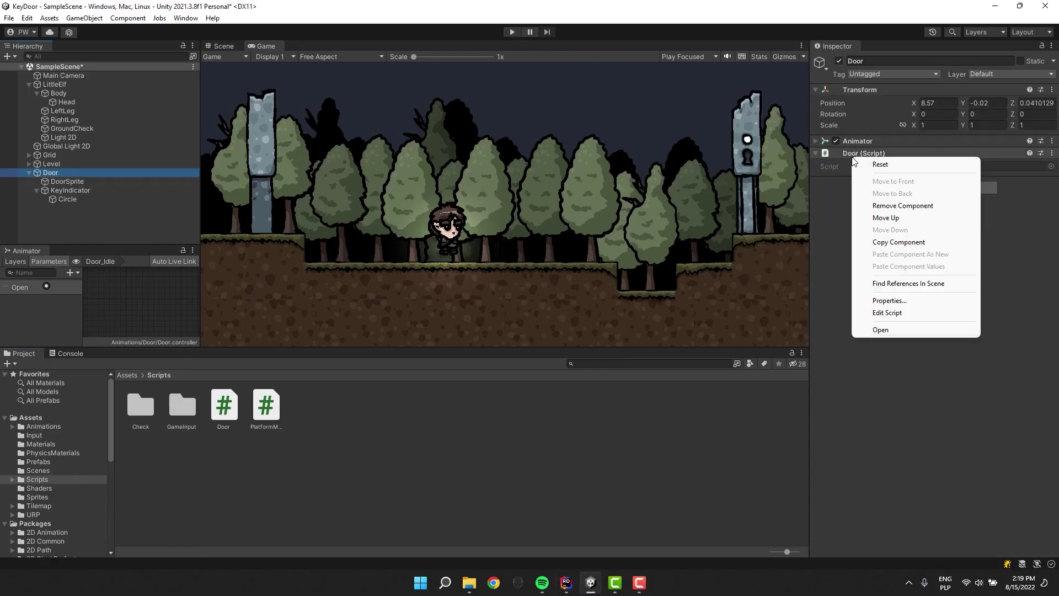
{"action": "left_click", "coordinate": [881, 329]}
- Start play mode and move the character across the gap up to the closed door
{"action": "left_click", "coordinate": [512, 31]}
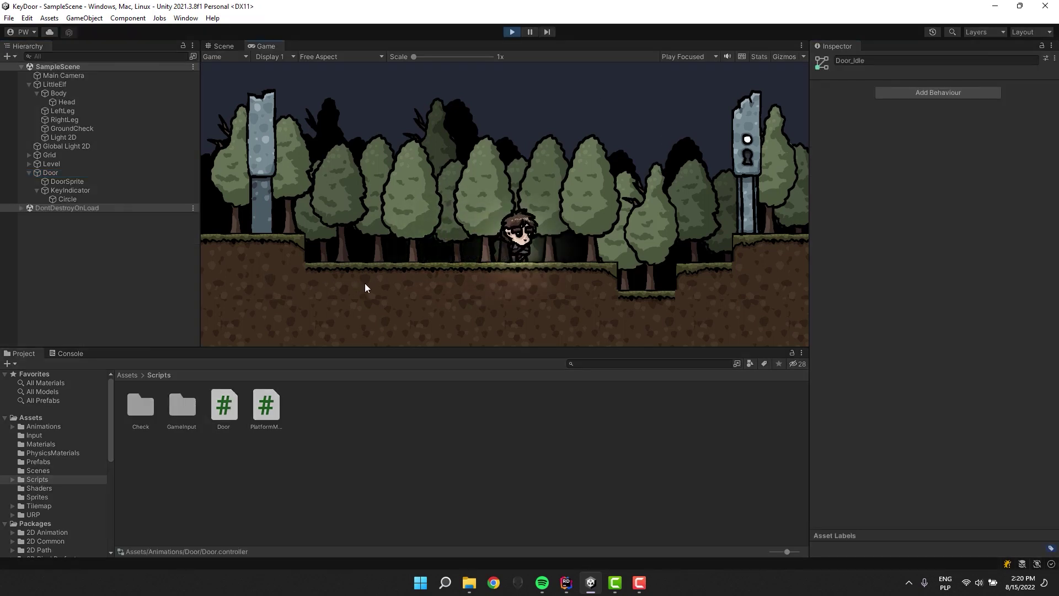
{"action": "key", "text": "d"}
{"action": "key", "text": "space"}
{"action": "key", "text": "space"}
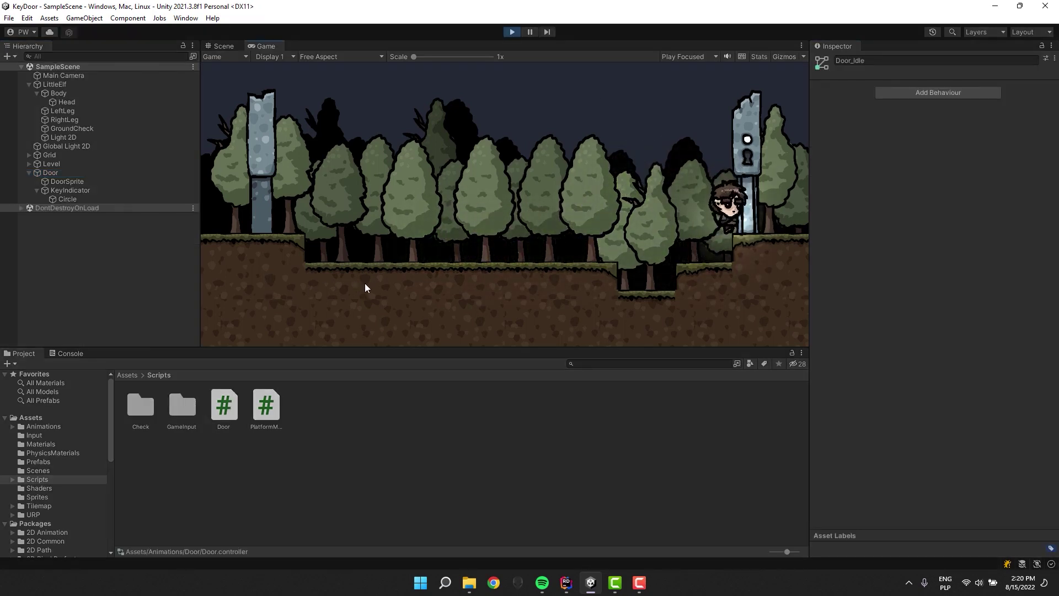
- Run the Open command of the Door script component while the game is playing
{"action": "left_click", "coordinate": [68, 172]}
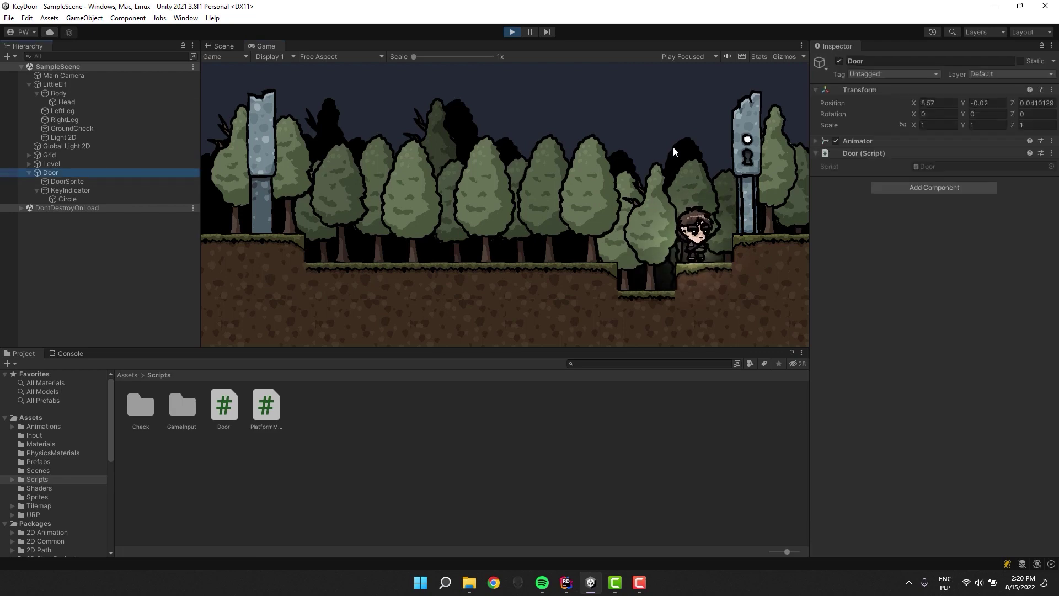
{"action": "right_click", "coordinate": [877, 153]}
{"action": "left_click", "coordinate": [912, 323]}
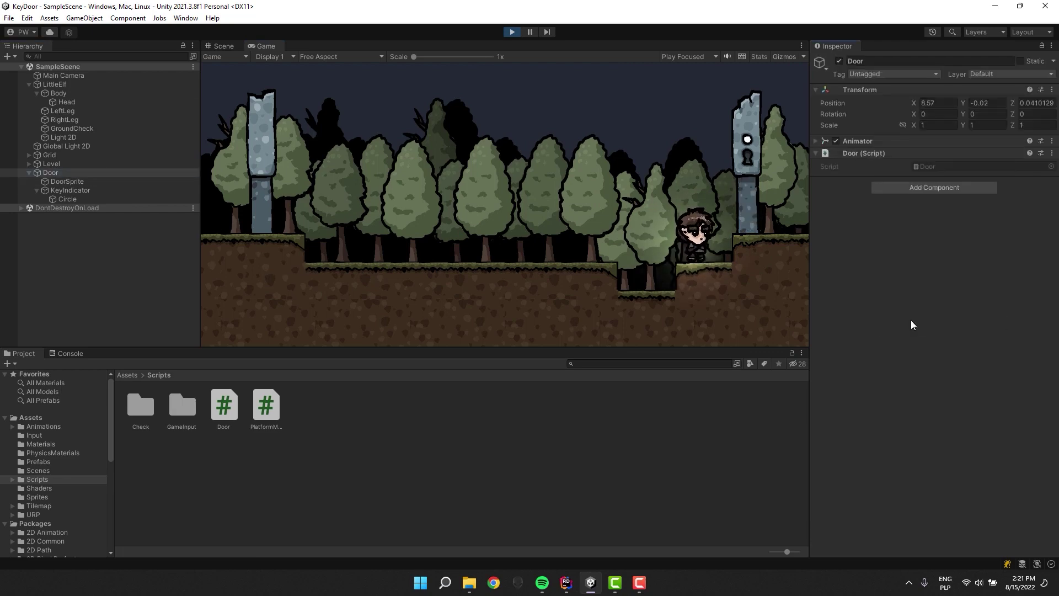
- Walk the character back and forth through the doorway to test the passage, and stop play mode
{"action": "left_click", "coordinate": [597, 256]}
{"action": "key", "text": "d"}
{"action": "key", "text": "space"}
{"action": "key", "text": "a"}
{"action": "key", "text": "d"}
{"action": "key", "text": "space"}
{"action": "key", "text": "a"}
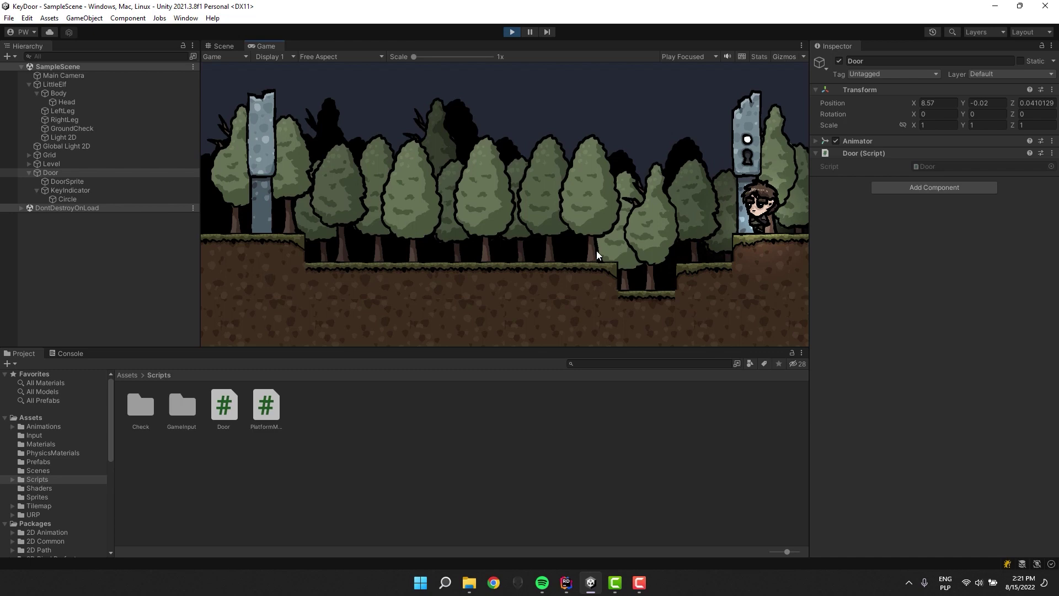
{"action": "key", "text": "a"}
{"action": "left_click", "coordinate": [512, 31]}
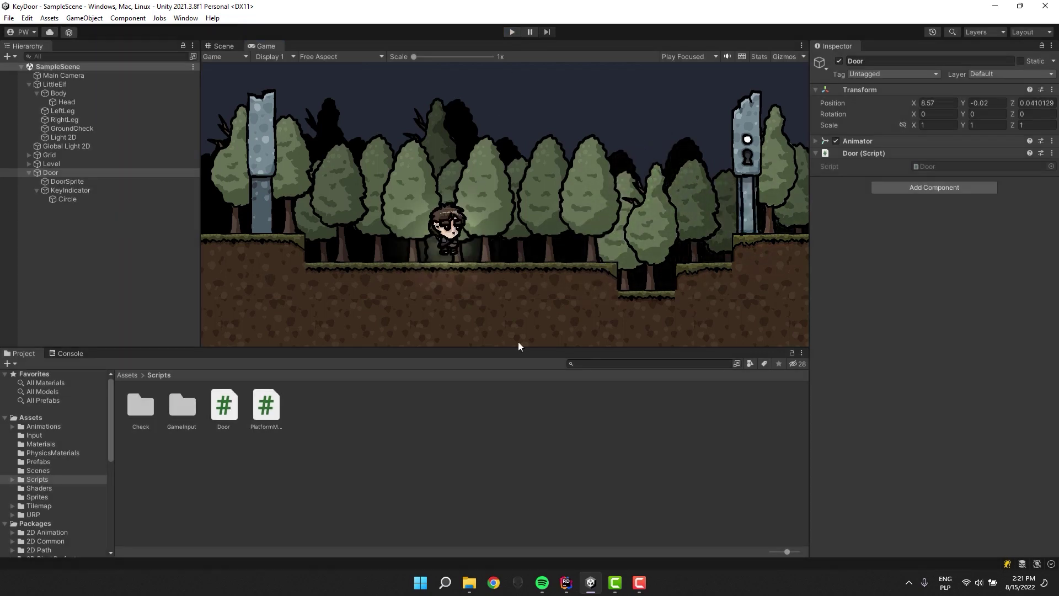
- Place the key sprite from the Sprites folder in the scene near the door and name the object Key
{"action": "left_click", "coordinate": [119, 374]}
{"action": "double_click", "coordinate": [475, 409]}
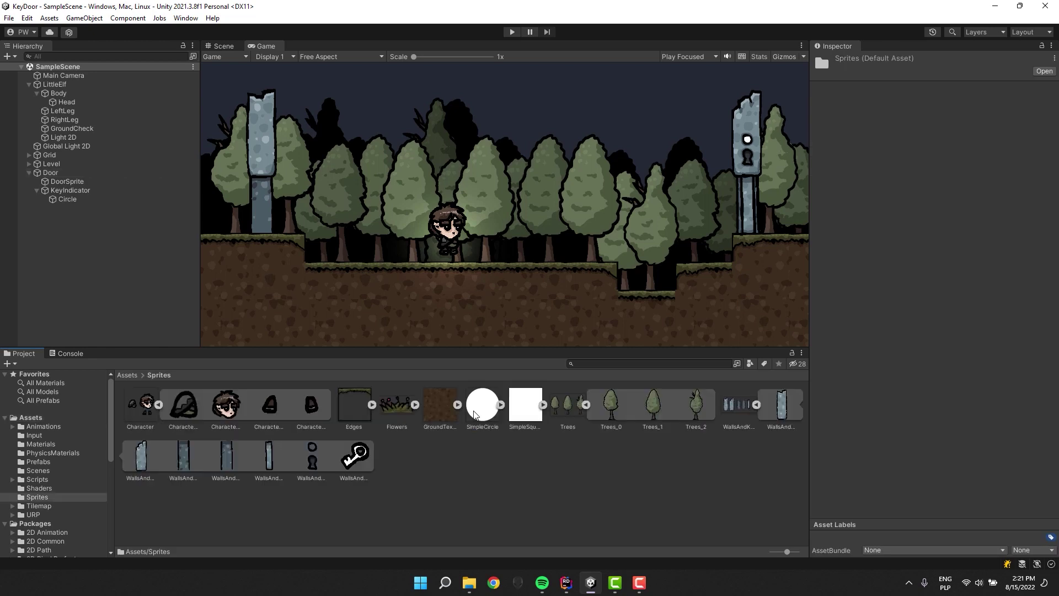
{"action": "left_click_drag", "start_coordinate": [351, 461], "coordinate": [674, 276]}
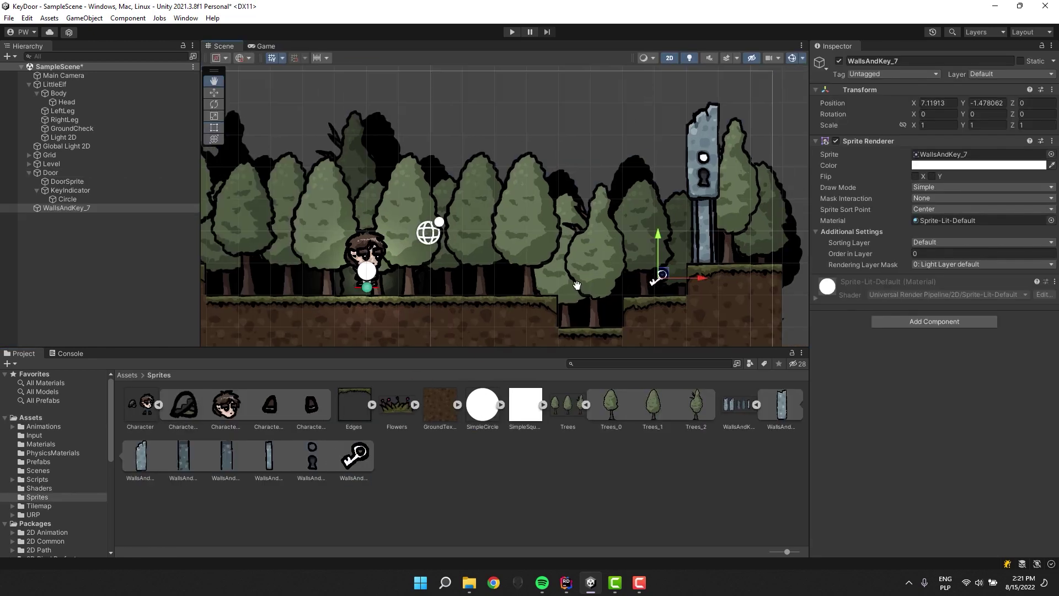
{"action": "left_click", "coordinate": [906, 59]}
{"action": "type", "text": "Key"}
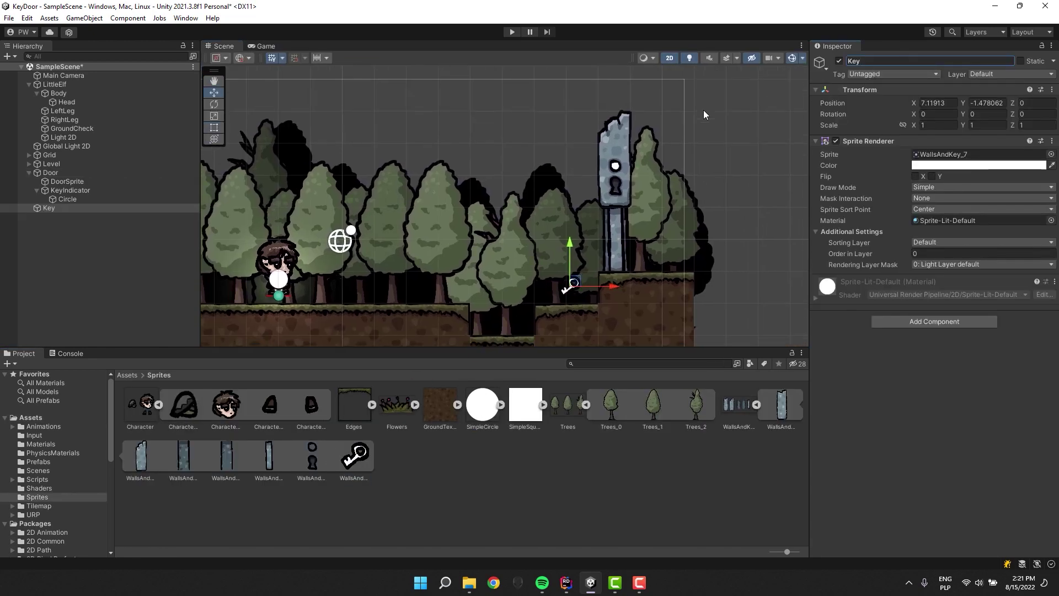
- Tint the Key object's Sprite Renderer golden yellow, hexadecimal FFD226
{"action": "scroll", "coordinate": [584, 283], "scroll_direction": "up", "scroll_amount": 3}
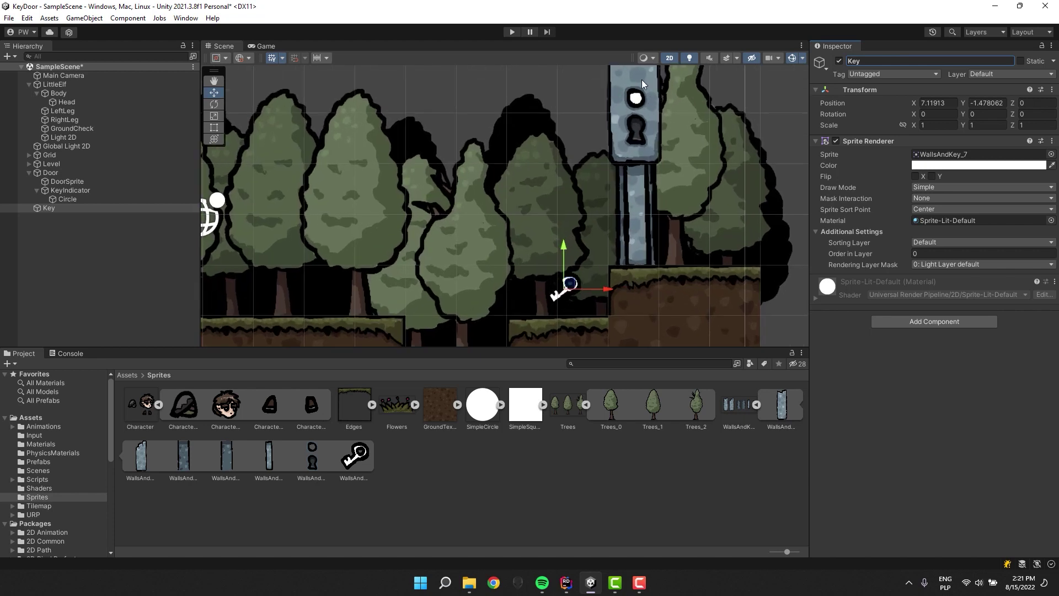
{"action": "left_click", "coordinate": [969, 165]}
{"action": "left_click", "coordinate": [1010, 207]}
{"action": "left_click", "coordinate": [1018, 240]}
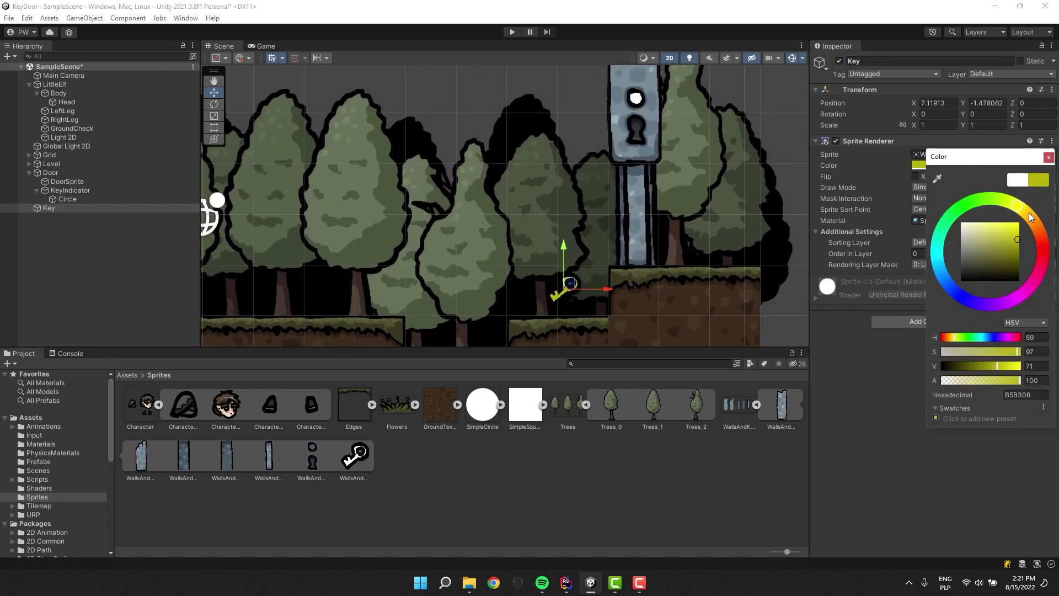
{"action": "left_click", "coordinate": [1027, 213]}
{"action": "left_click_drag", "start_coordinate": [997, 366], "coordinate": [1017, 366]}
{"action": "left_click_drag", "start_coordinate": [1014, 225], "coordinate": [1011, 222]}
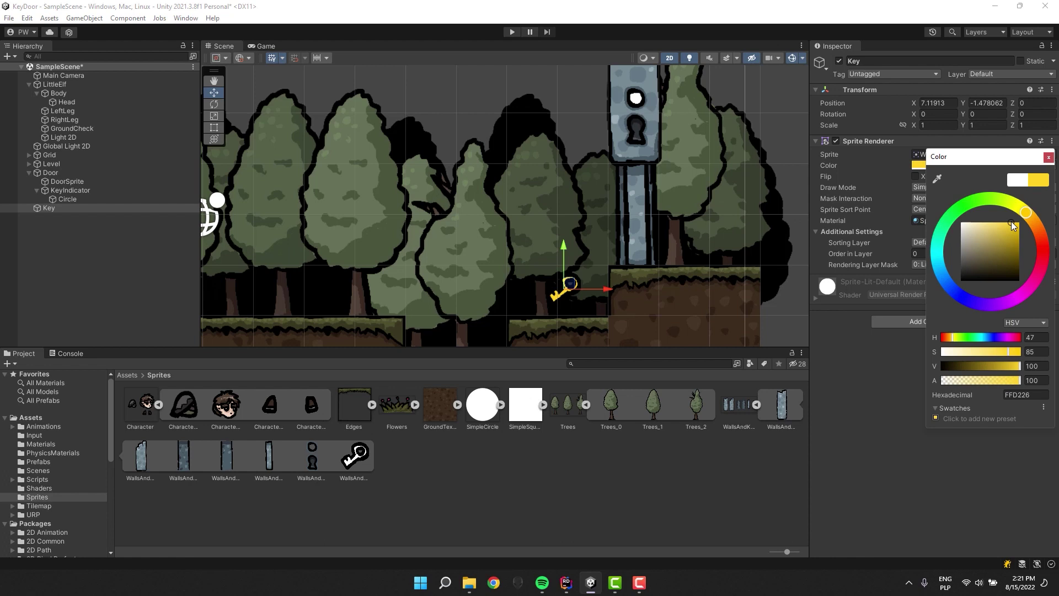
{"action": "left_click", "coordinate": [858, 440]}
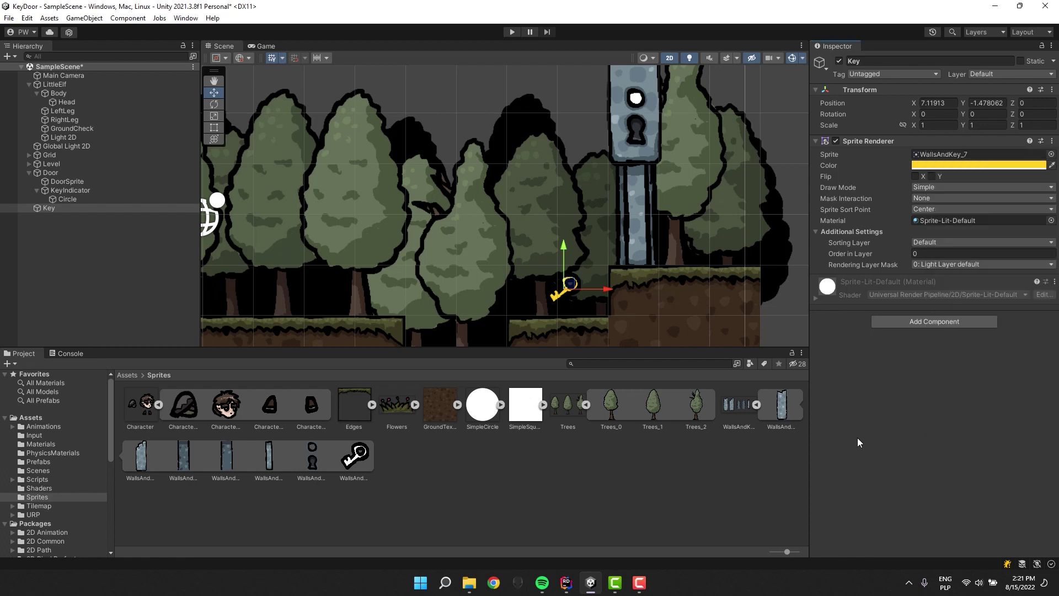
- Copy the Key's FFD226 color to the Sprite Renderer of the Circle inside the door's KeyIndicator
{"action": "left_click", "coordinate": [971, 165]}
{"action": "left_click", "coordinate": [883, 382]}
{"action": "left_click", "coordinate": [102, 173]}
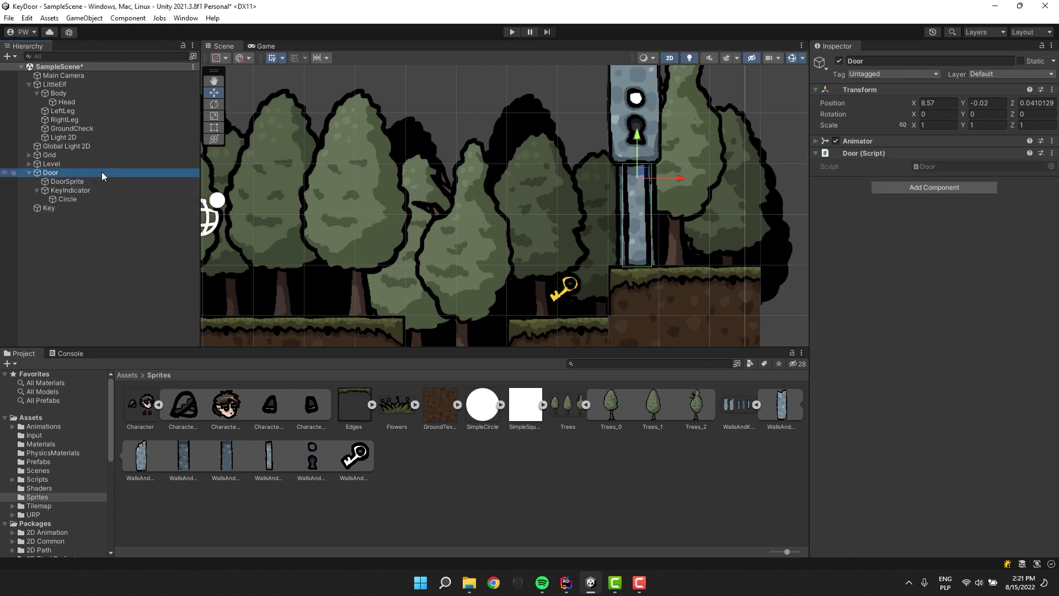
{"action": "left_click", "coordinate": [89, 199]}
{"action": "left_click", "coordinate": [943, 165]}
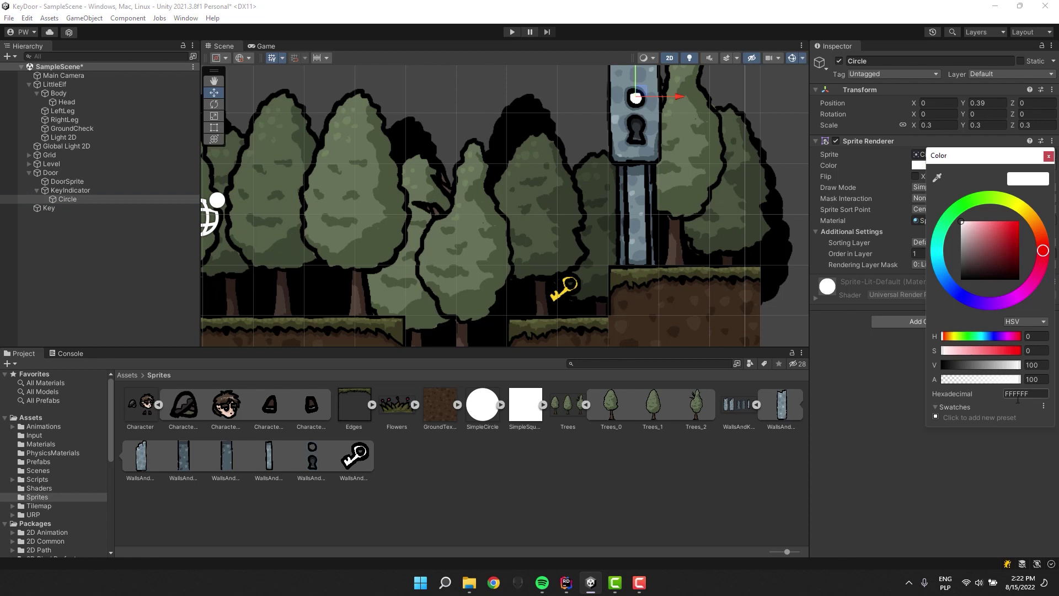
{"action": "key", "text": "ctrl+v"}
{"action": "left_click", "coordinate": [881, 388]}
{"action": "scroll", "coordinate": [617, 109], "scroll_direction": "up", "scroll_amount": 1}
{"action": "middle_click_drag", "start_coordinate": [547, 155], "coordinate": [498, 175]}
{"action": "scroll", "coordinate": [406, 201], "scroll_direction": "down", "scroll_amount": 4}
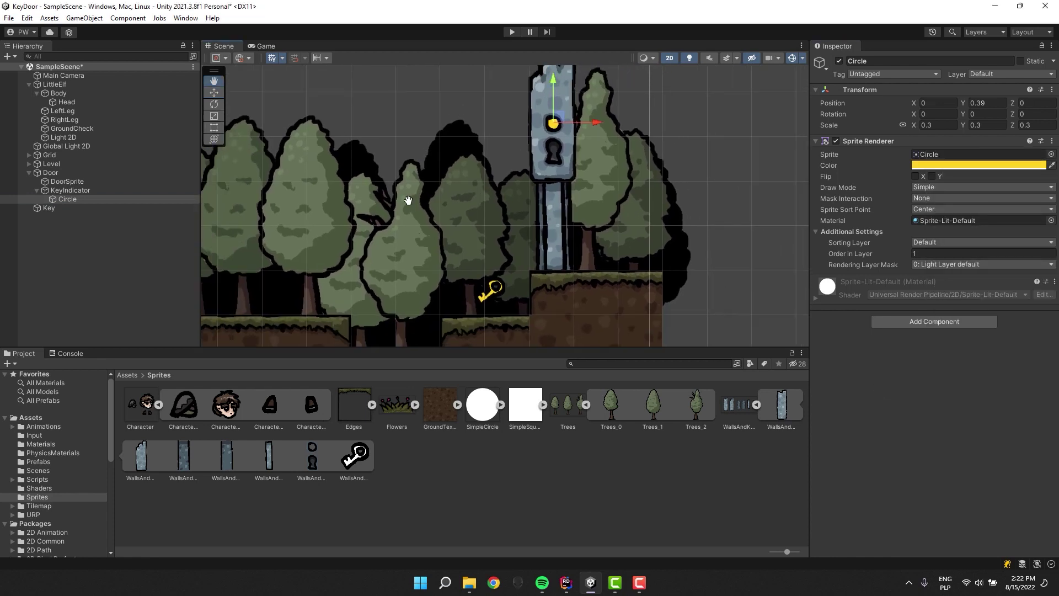
{"action": "middle_click_drag", "start_coordinate": [407, 201], "coordinate": [477, 193]}
- Add a Circle Collider 2D component to the Key object
{"action": "left_click", "coordinate": [50, 172]}
{"action": "left_click", "coordinate": [46, 207]}
{"action": "left_click", "coordinate": [128, 375]}
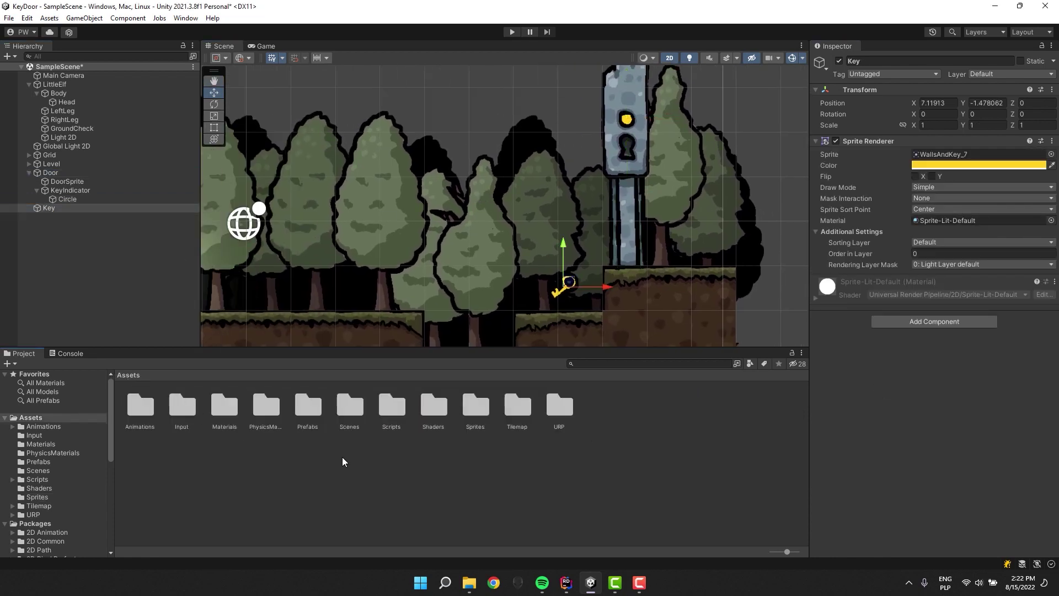
{"action": "left_click", "coordinate": [883, 321]}
{"action": "type", "text": "cir"}
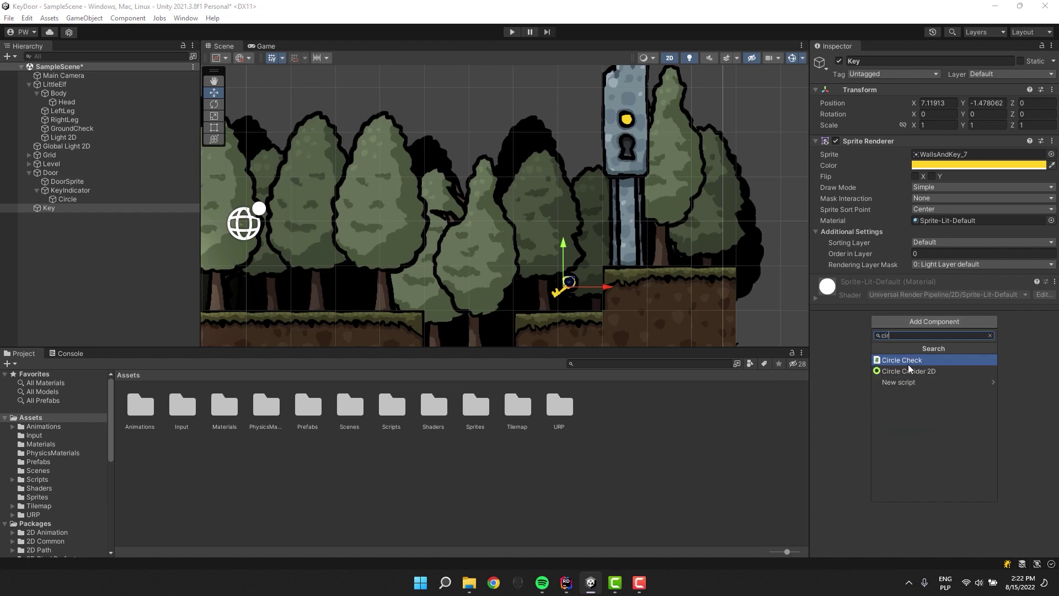
{"action": "left_click", "coordinate": [910, 370]}
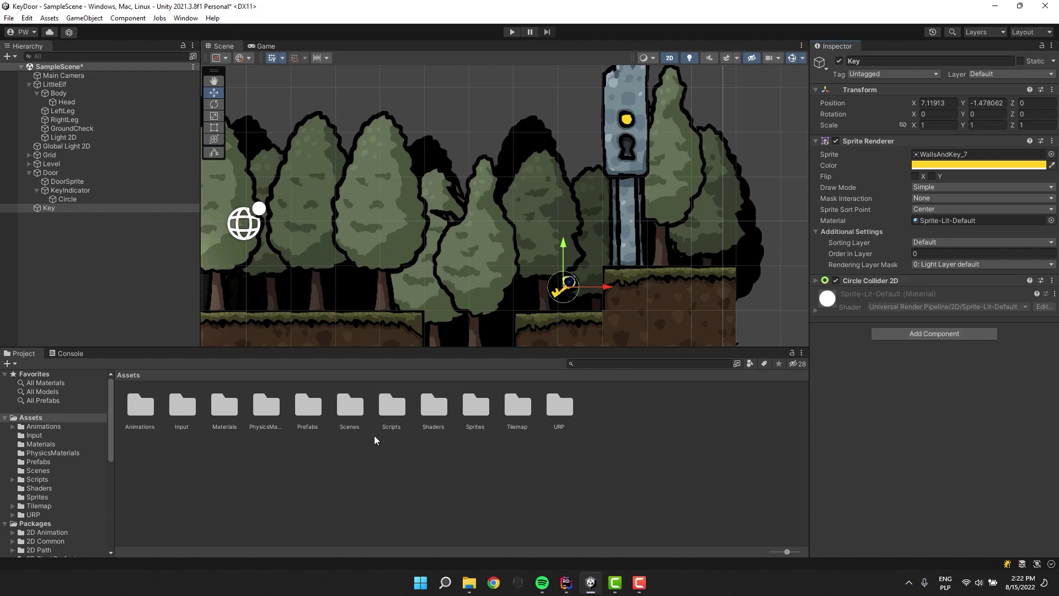
- Create a C# script named CollisionDetector in the Scripts folder and select the Key object
{"action": "double_click", "coordinate": [382, 408]}
{"action": "right_click", "coordinate": [306, 428]}
{"action": "mouse_move", "coordinate": [362, 136]}
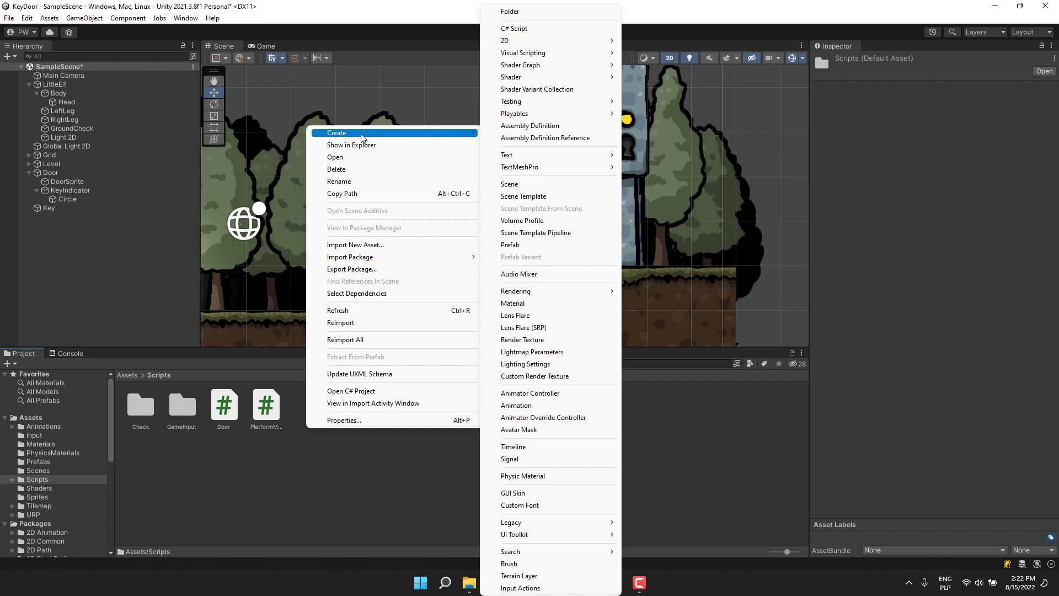
{"action": "left_click", "coordinate": [529, 29]}
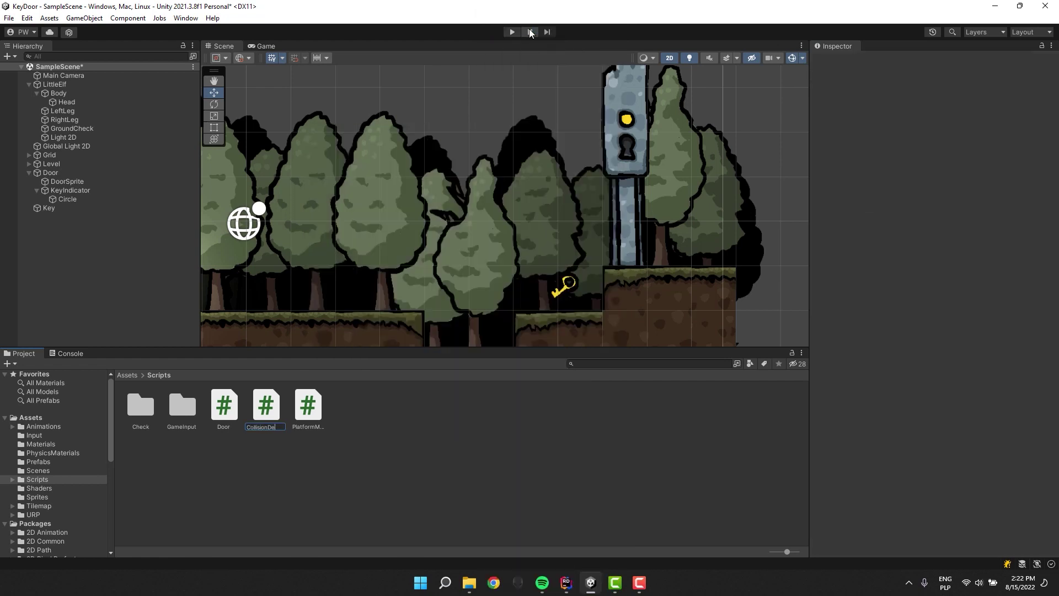
{"action": "key", "text": "Return"}
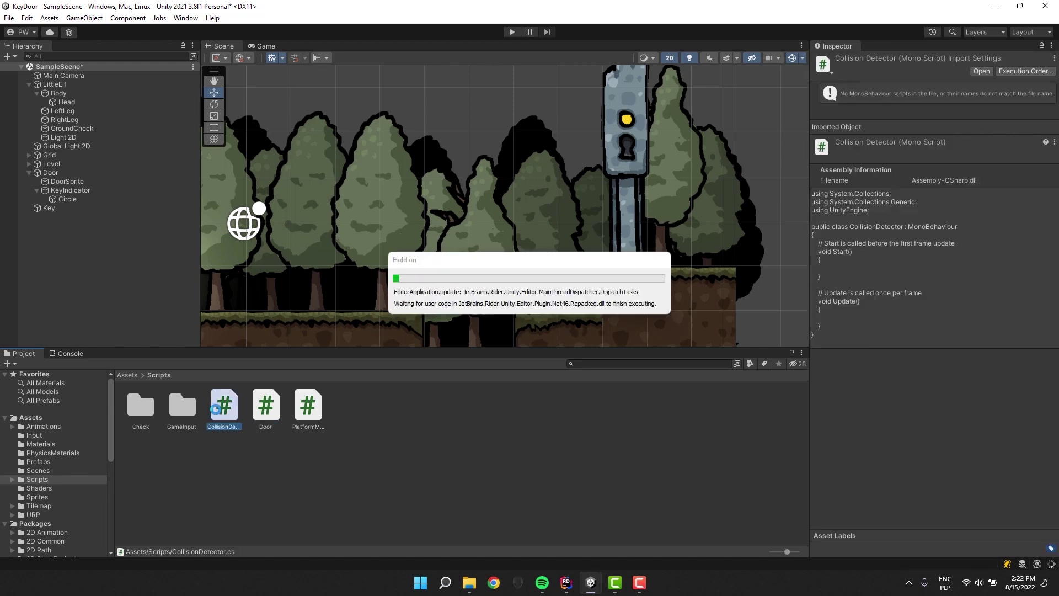
{"action": "left_click", "coordinate": [47, 209]}
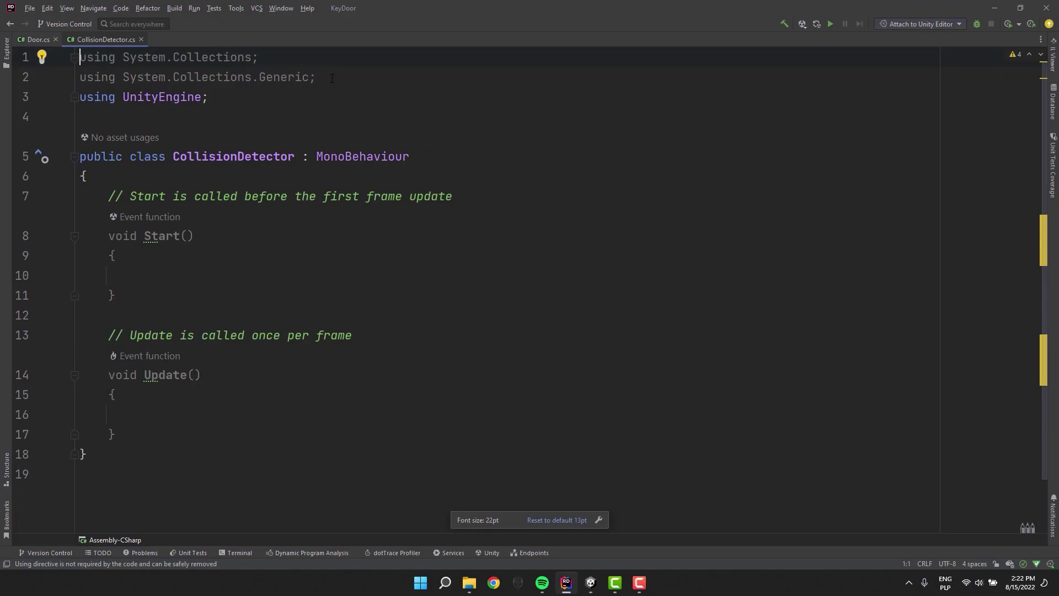
- Strip the CollisionDetector script to the UnityEngine import and an empty class body
{"action": "left_click_drag", "start_coordinate": [317, 77], "coordinate": [47, 58]}
{"action": "key", "text": "Delete"}
{"action": "key", "text": "Delete"}
{"action": "left_click_drag", "start_coordinate": [143, 391], "coordinate": [109, 164]}
{"action": "key", "text": "Delete"}
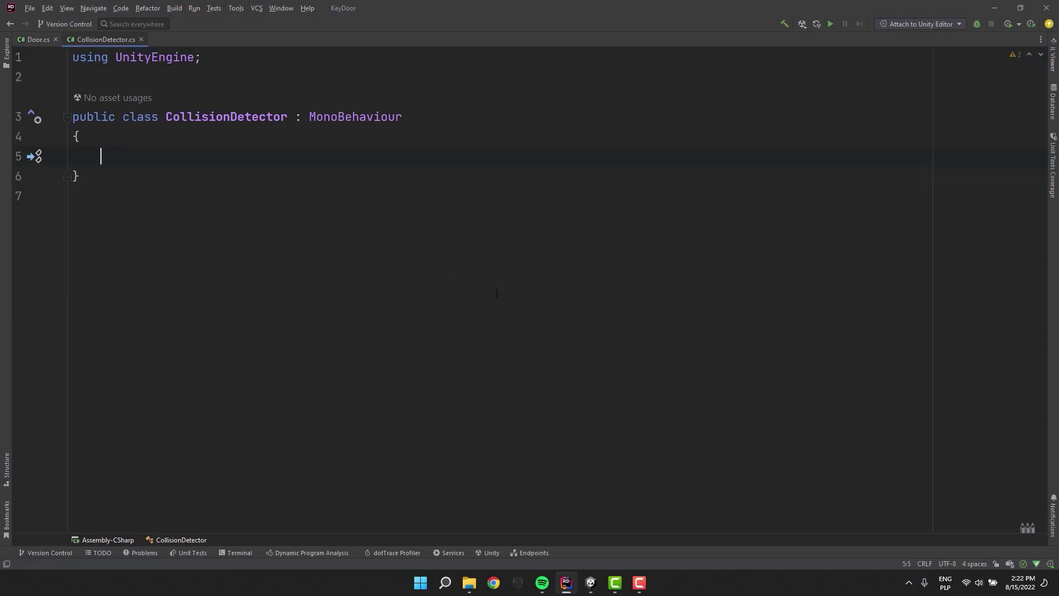
- Declare a private UnityEvent field named _collisionEntered with a [SerializeField] attribute and import UnityEngine.Events
{"action": "type", "text": "private UnityEvent"}
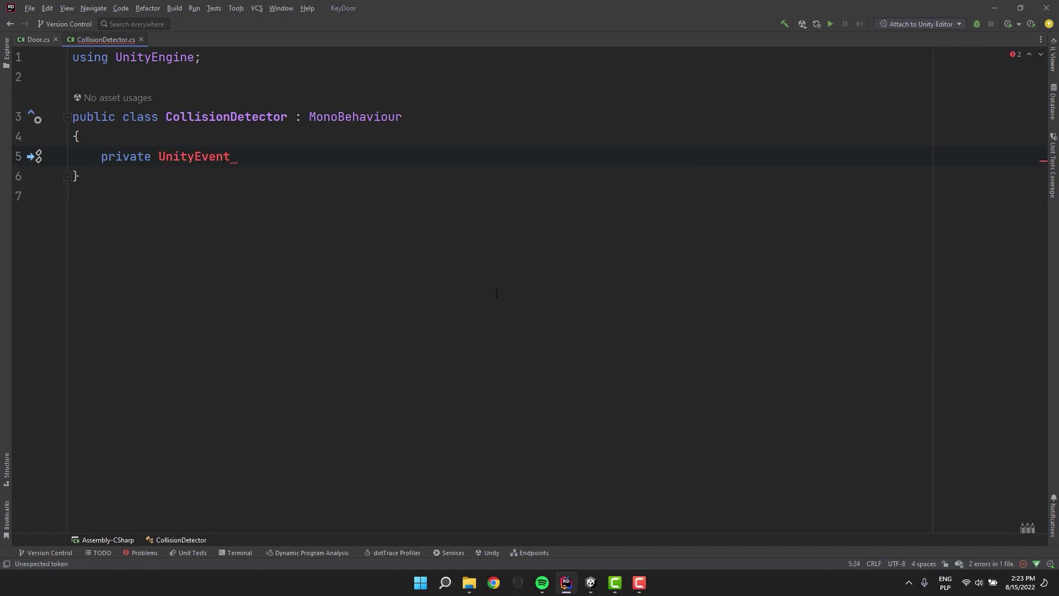
{"action": "key", "text": "alt+Return"}
{"action": "key", "text": "Return"}
{"action": "type", "text": "U"}
{"action": "key", "text": "BackSpace"}
{"action": "key", "text": "BackSpace"}
{"action": "key", "text": "Up"}
{"action": "key", "text": "Return"}
{"action": "type", "text": "[SerializeField]"}
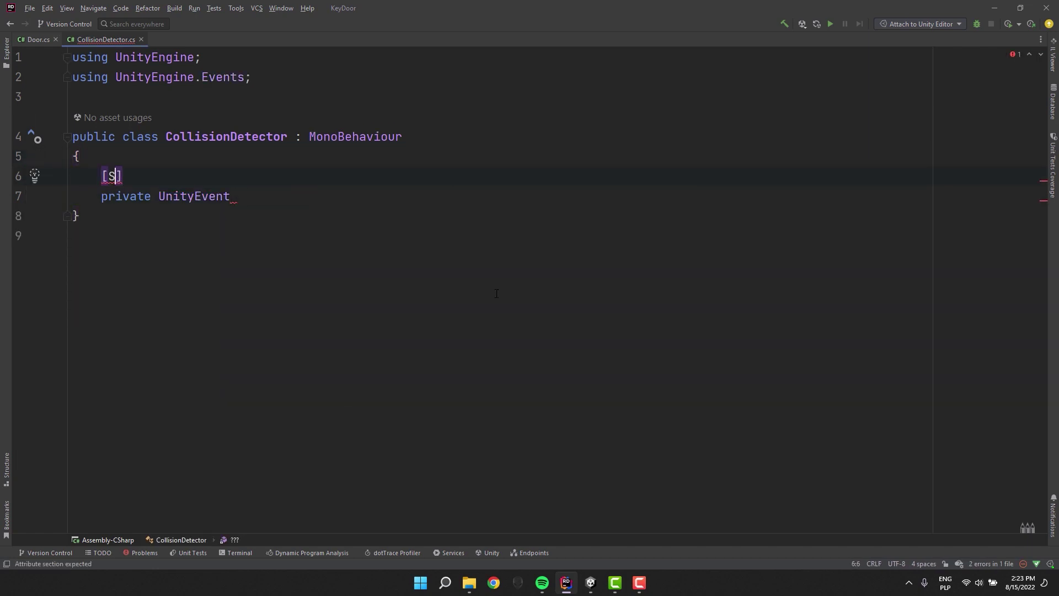
{"action": "key", "text": "Down"}
{"action": "key", "text": "End"}
{"action": "type", "text": "_collisionEnte"}
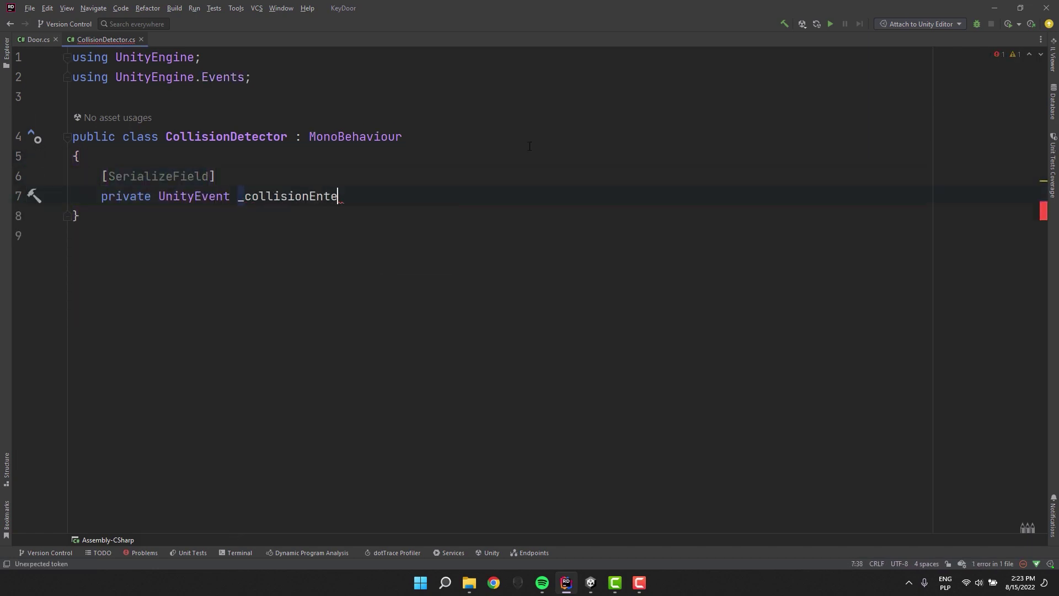
{"action": "type", "text": "red;"}
{"action": "key", "text": "Return"}
{"action": "type", "text": "[SerializeField"}
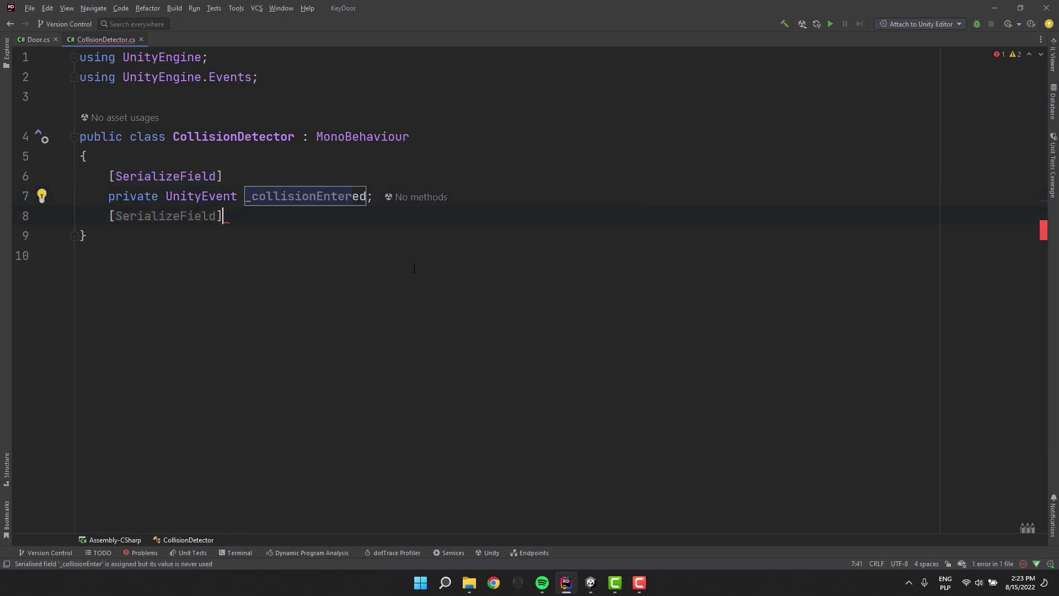
{"action": "key", "text": "Return"}
{"action": "key", "text": "ctrl+z"}
{"action": "key", "text": "ctrl+z"}
{"action": "key", "text": "ctrl+z"}
{"action": "key", "text": "ctrl+z"}
{"action": "key", "text": "ctrl+z"}
{"action": "type", "text": "ed;"}
- Add a second [SerializeField] private UnityEvent field named _collisionExit below _collisionEntered, followed by an empty line
{"action": "key", "text": "Return"}
{"action": "type", "text": "[S"}
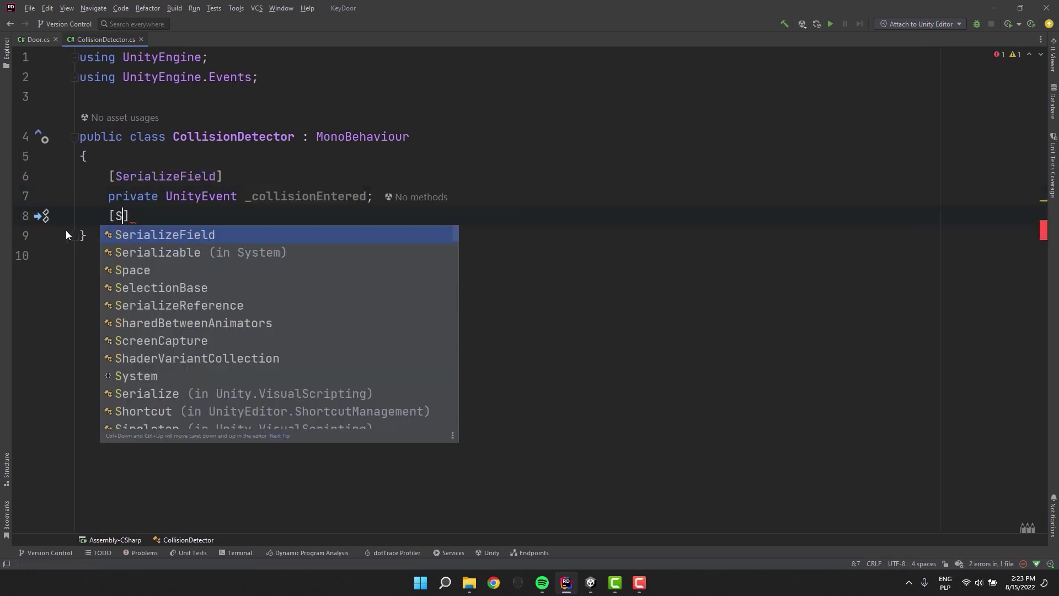
{"action": "key", "text": "Return"}
{"action": "key", "text": "Return"}
{"action": "type", "text": "private UnityEvent _colli"}
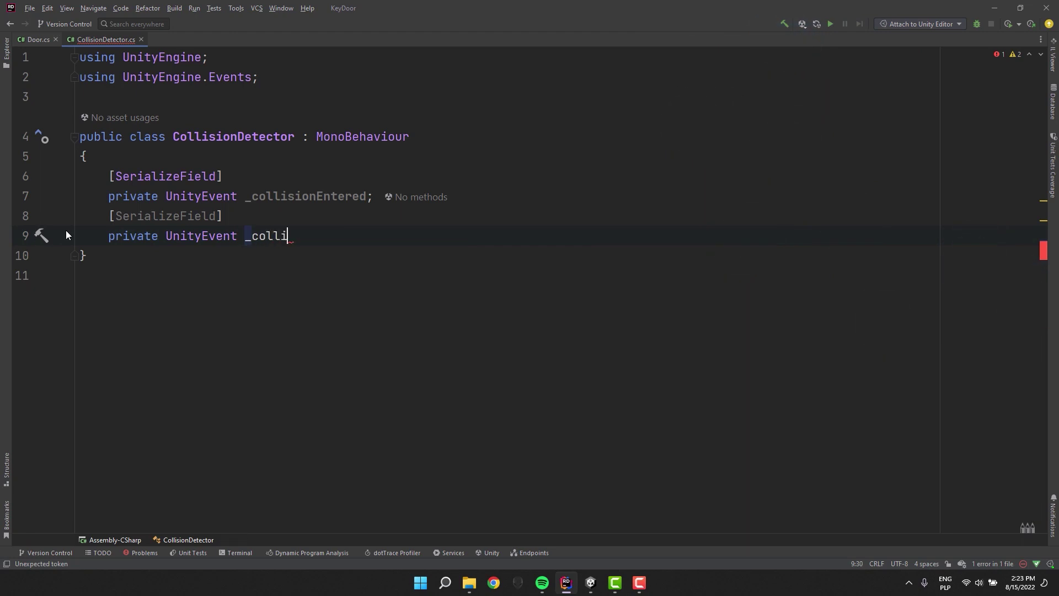
{"action": "type", "text": "sionExit;"}
{"action": "key", "text": "Return"}
{"action": "key", "text": "Return"}
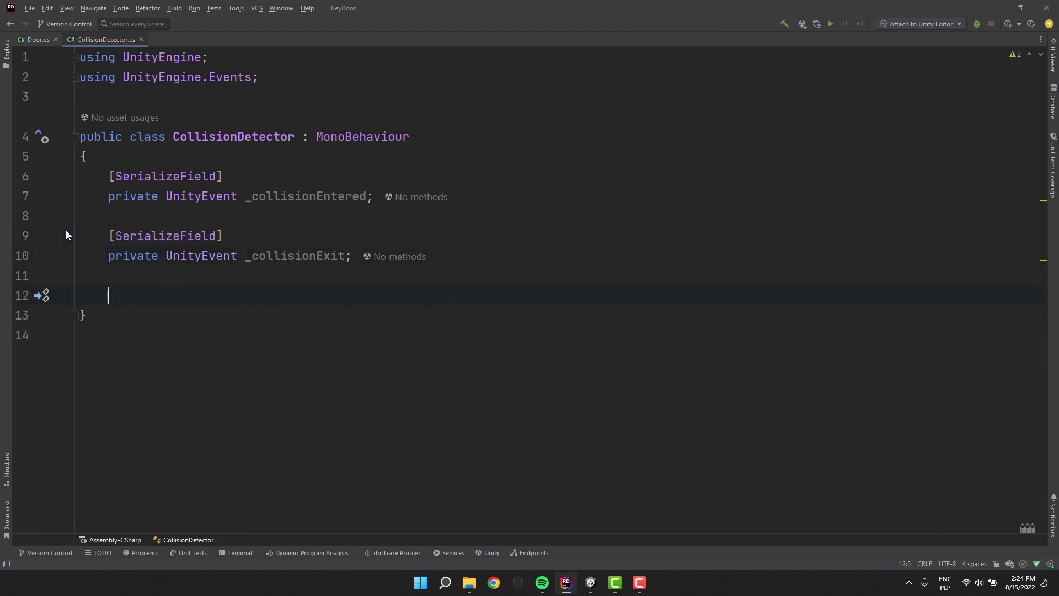
- Remove the trailing blank lines and declare a private string field named _colliderScript above the two UnityEvent fields
{"action": "key", "text": "BackSpace"}
{"action": "key", "text": "BackSpace"}
{"action": "key", "text": "Up"}
{"action": "key", "text": "Up"}
{"action": "key", "text": "Up"}
{"action": "key", "text": "Up"}
{"action": "key", "text": "Up"}
{"action": "key", "text": "Return"}
{"action": "key", "text": "Return"}
{"action": "key", "text": "Up"}
{"action": "type", "text": "p"}
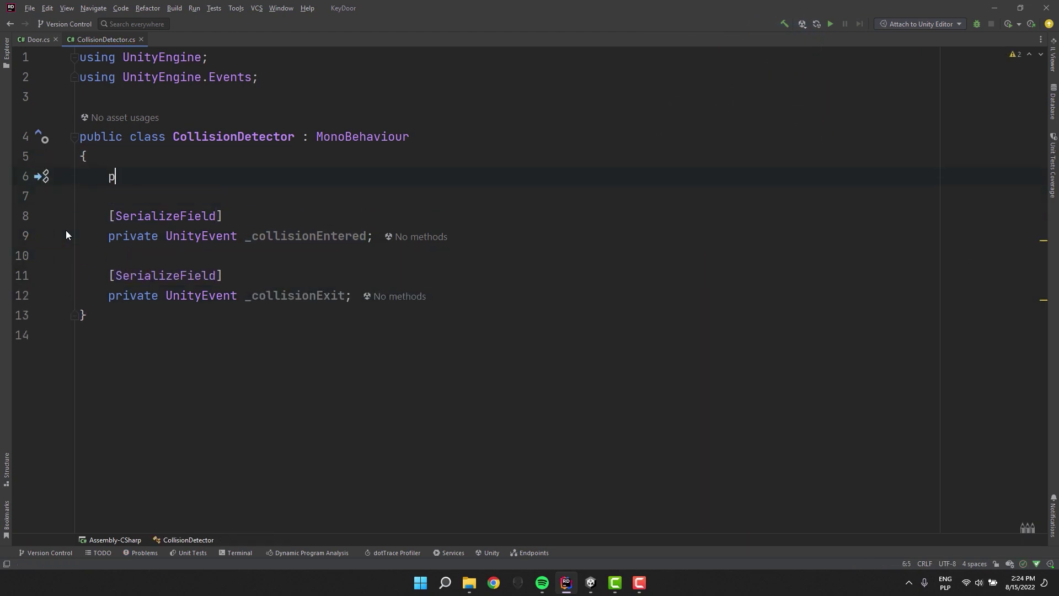
{"action": "type", "text": "rivate string "}
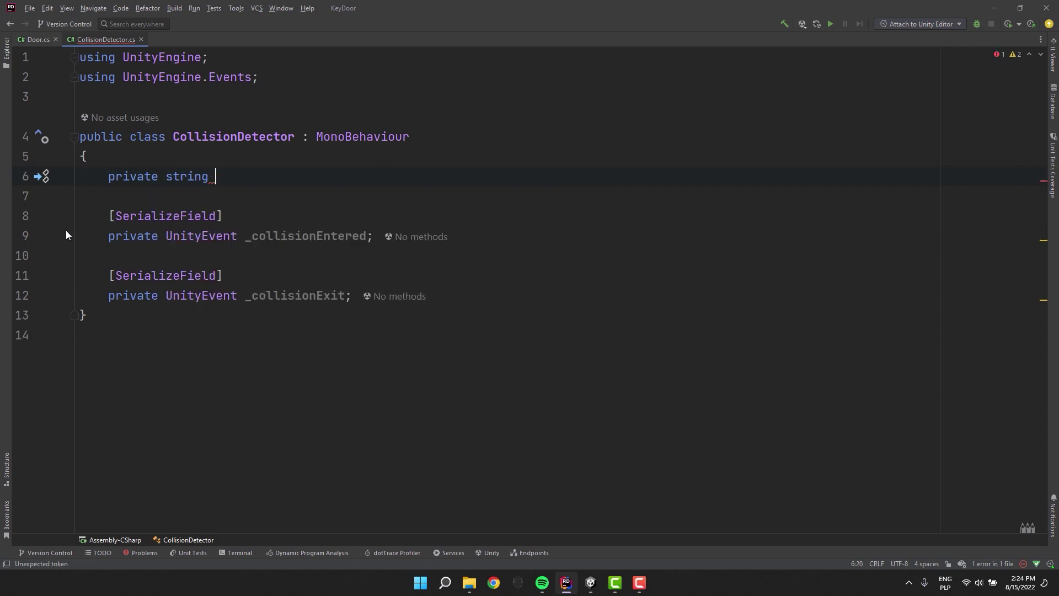
{"action": "type", "text": "_collid"}
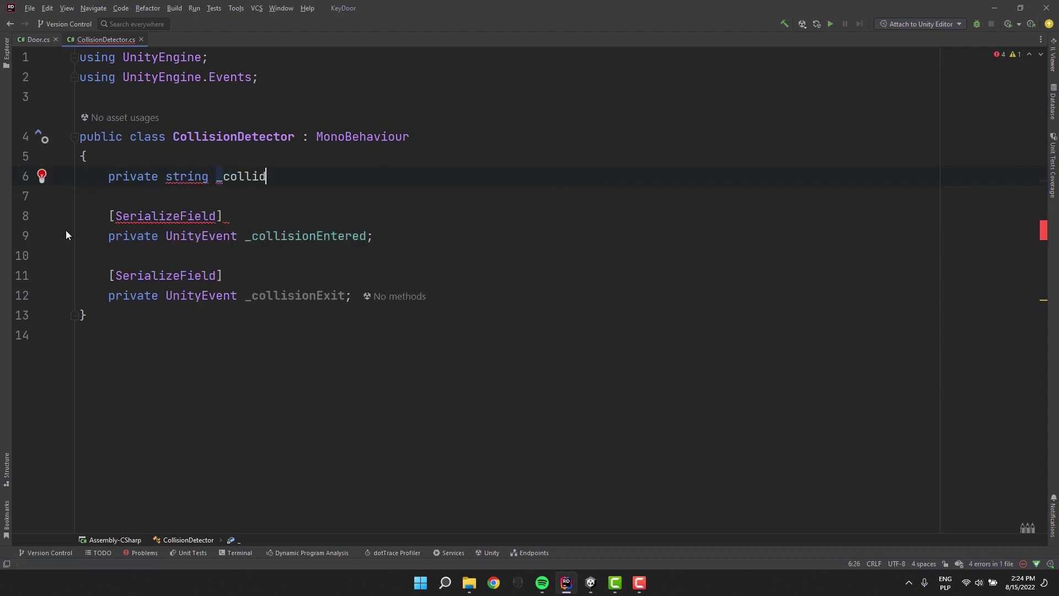
{"action": "type", "text": "erScript;"}
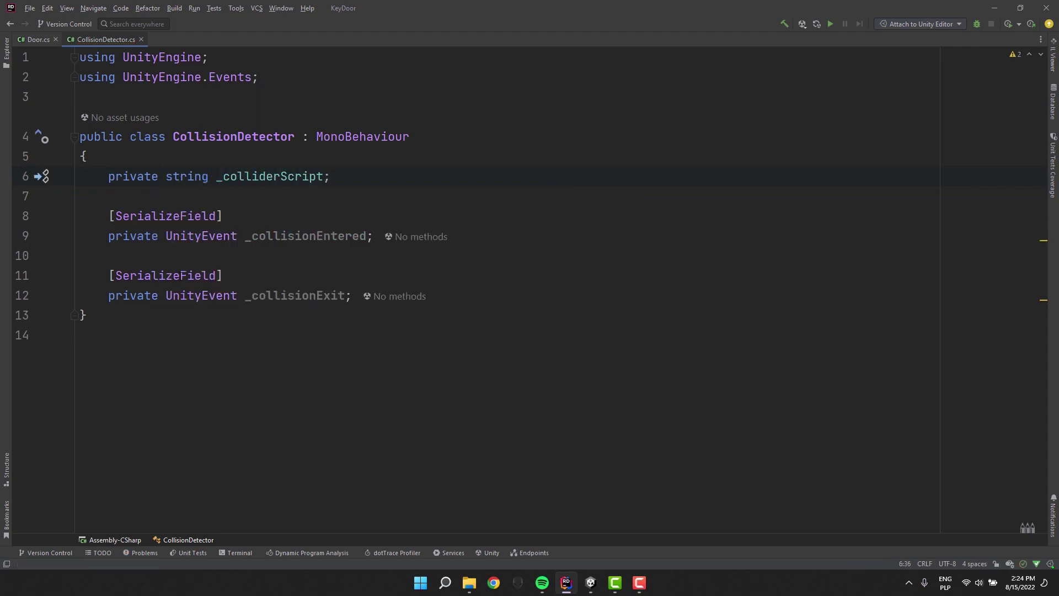
- Add a [SerializeField] attribute to the _colliderScript field
{"action": "key", "text": "Return"}
{"action": "type", "text": "[Se"}
{"action": "key", "text": "Return"}
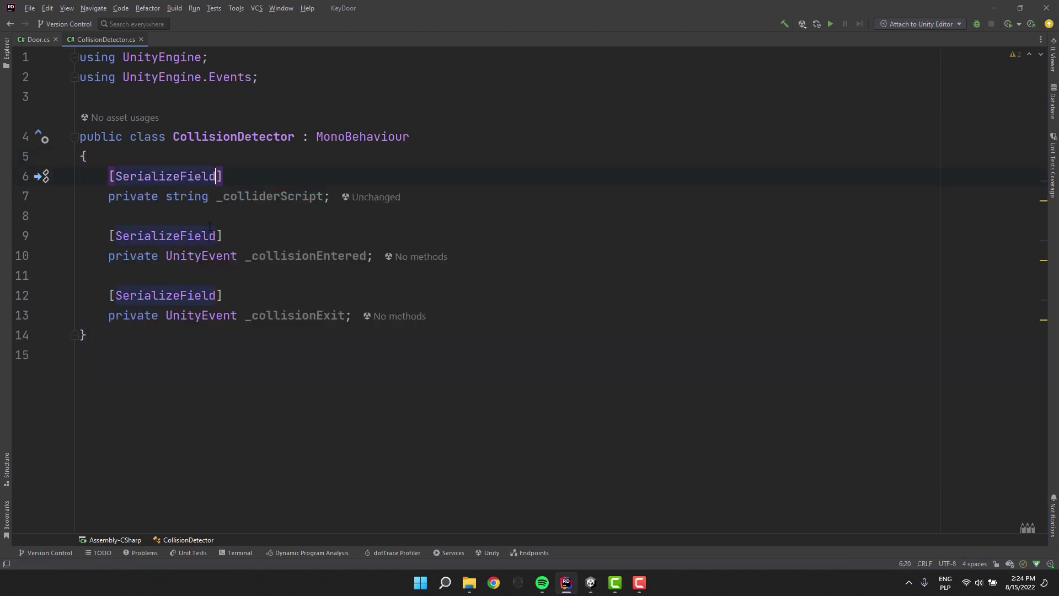
- Add a private OnCollisionEnter2D(Collision2D col) method below the _collisionExit field
{"action": "key", "text": "Return"}
{"action": "key", "text": "Return"}
{"action": "type", "text": "p"}
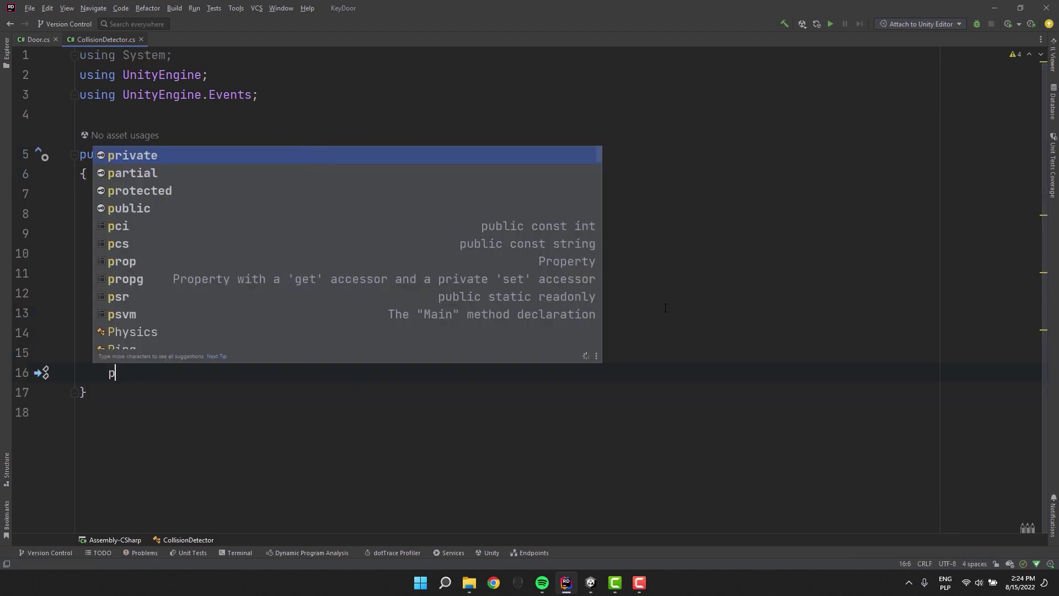
{"action": "type", "text": "rivate void OnCo"}
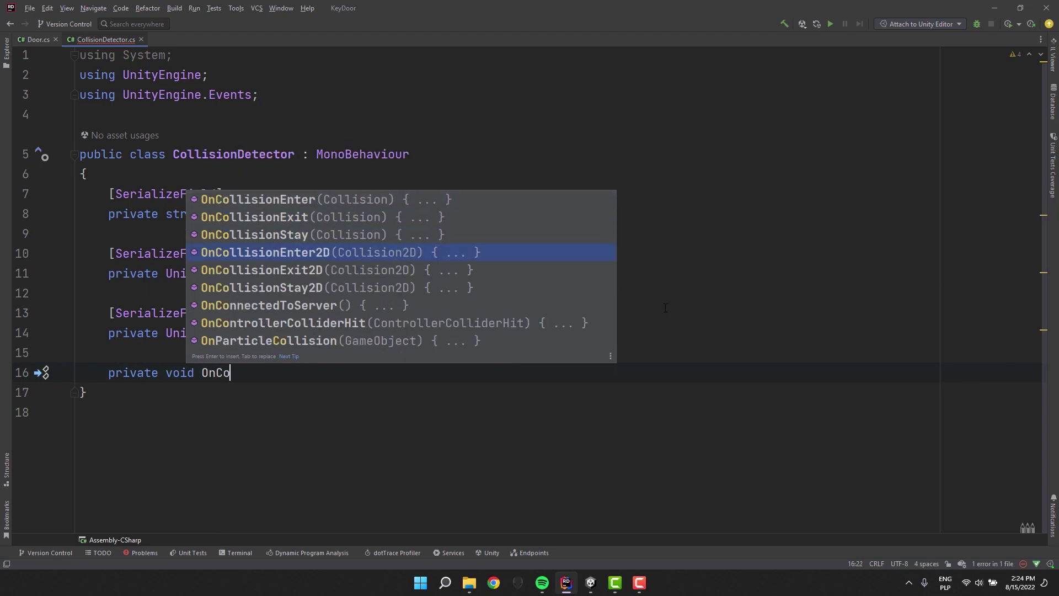
{"action": "key", "text": "Return"}
- In OnCollisionEnter2D, add an if block that checks col.gameObject.GetComponent(_colliderScript)
{"action": "type", "text": "if (col"}
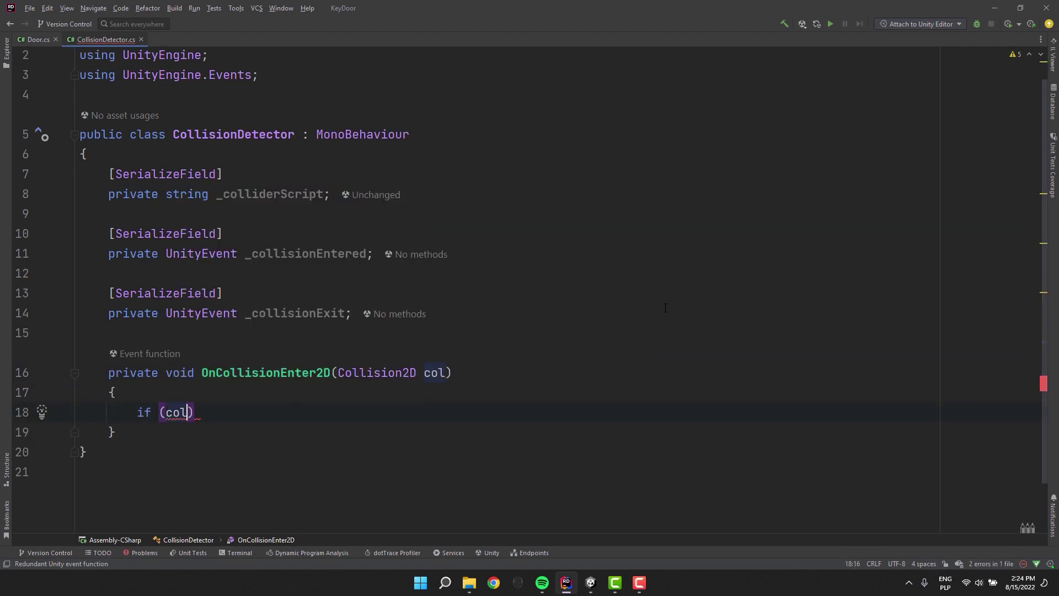
{"action": "type", "text": ".gameObject.Ge"}
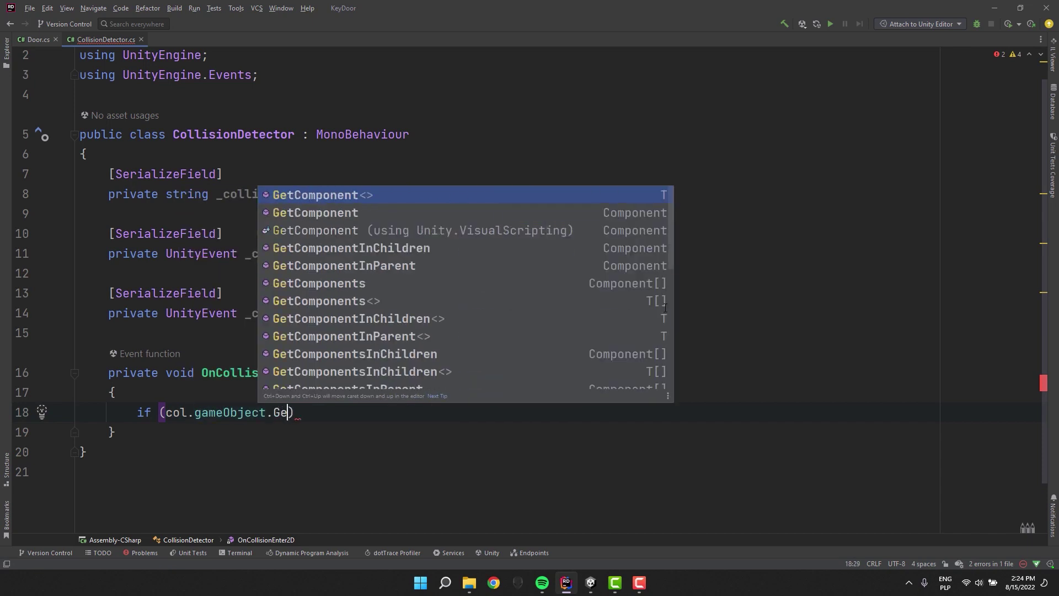
{"action": "type", "text": "t"}
{"action": "key", "text": "Return"}
{"action": "key", "text": "BackSpace"}
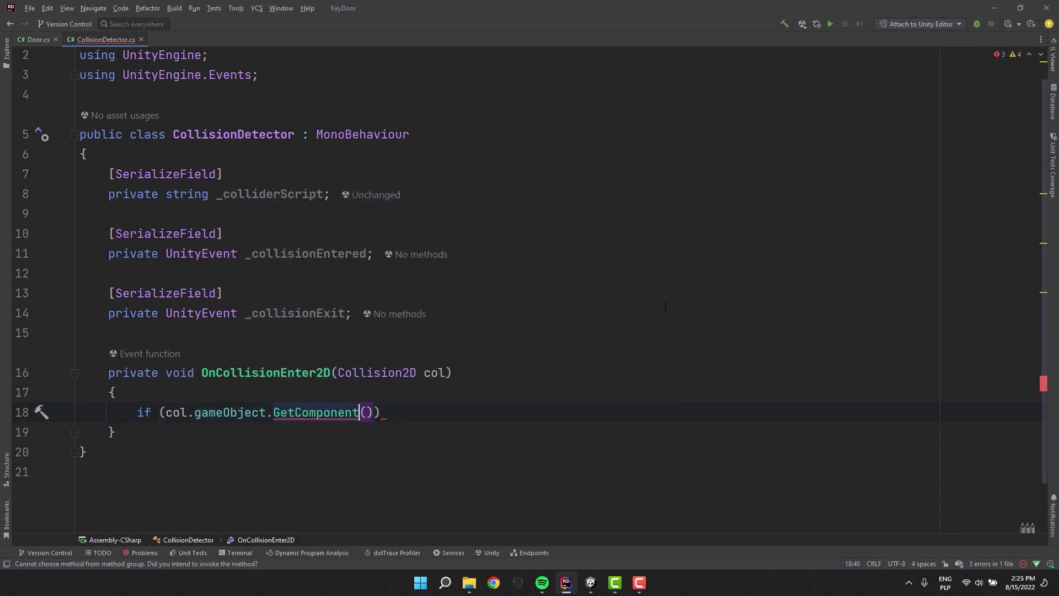
{"action": "key", "text": "Right"}
{"action": "type", "text": "_colliderScript"}
{"action": "key", "text": "Return"}
{"action": "key", "text": "End"}
{"action": "type", "text": "{"}
{"action": "key", "text": "Return"}
{"action": "scroll", "coordinate": [665, 307], "scroll_direction": "down", "scroll_amount": 2}
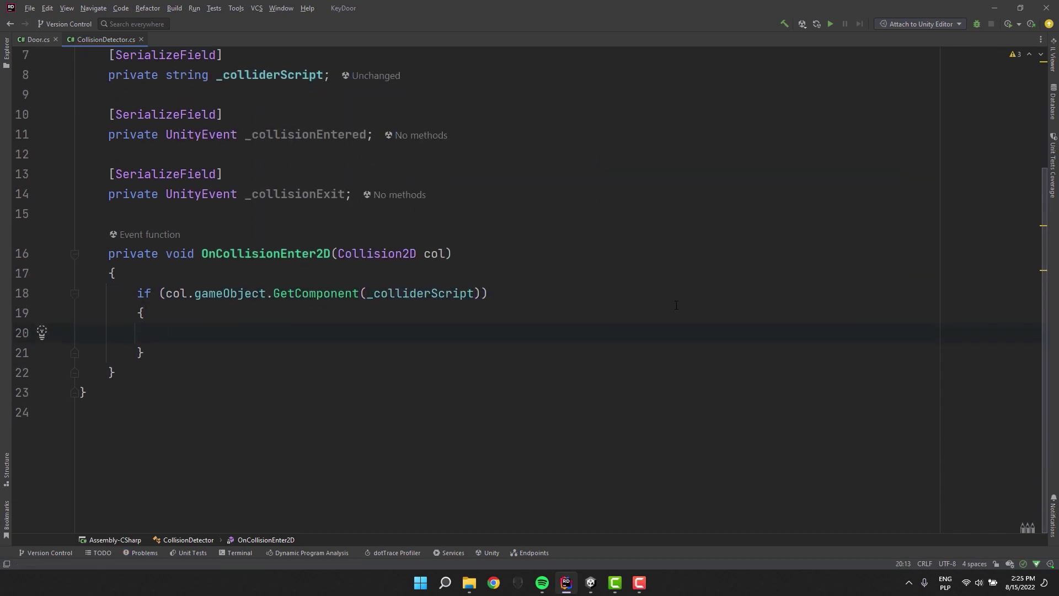
- Invoke the entered event inside the if block with _collisionEntered?.Invoke();
{"action": "type", "text": "_co"}
{"action": "key", "text": "Down"}
{"action": "key", "text": "Return"}
{"action": "type", "text": "?.In"}
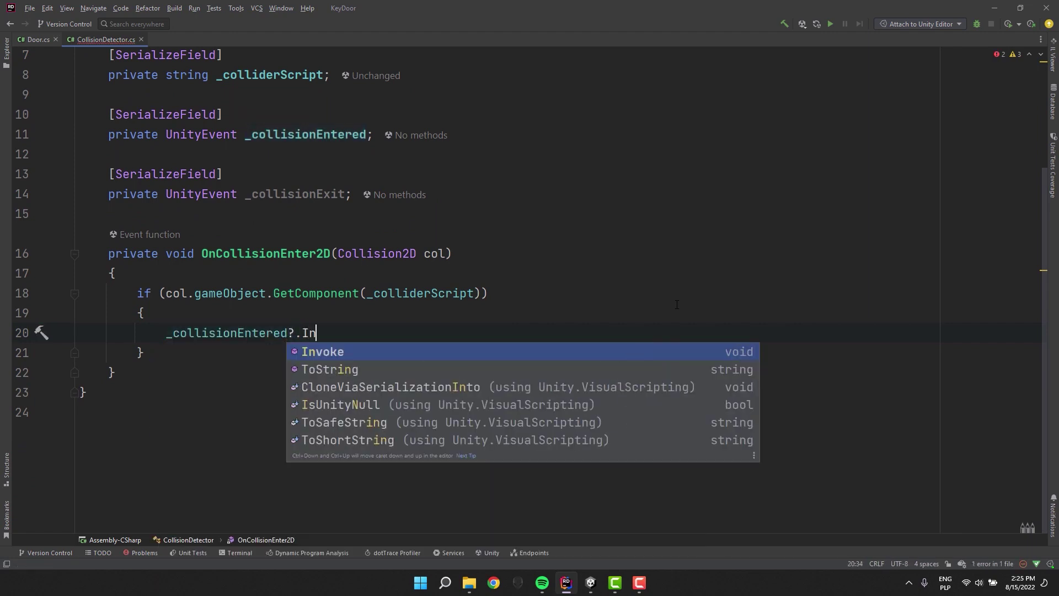
{"action": "key", "text": "Return"}
{"action": "type", "text": ";"}
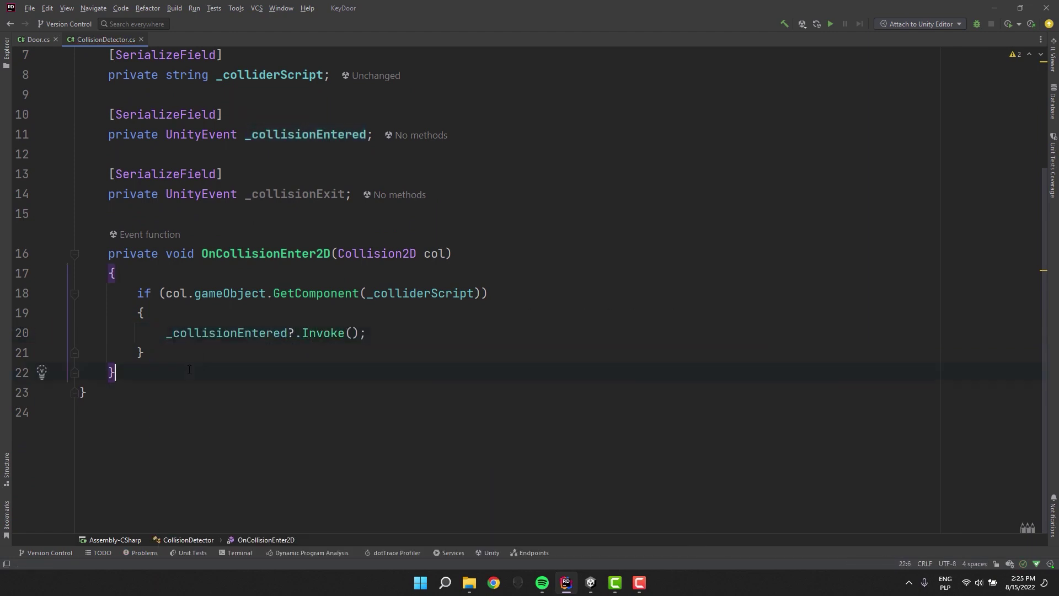
- Duplicate the whole OnCollisionEnter2D method below itself, separated by a blank line
{"action": "left_click_drag", "start_coordinate": [189, 370], "coordinate": [33, 255]}
{"action": "key", "text": "ctrl+c"}
{"action": "key", "text": "Right"}
{"action": "key", "text": "Return"}
{"action": "key", "text": "Return"}
{"action": "key", "text": "ctrl+v"}
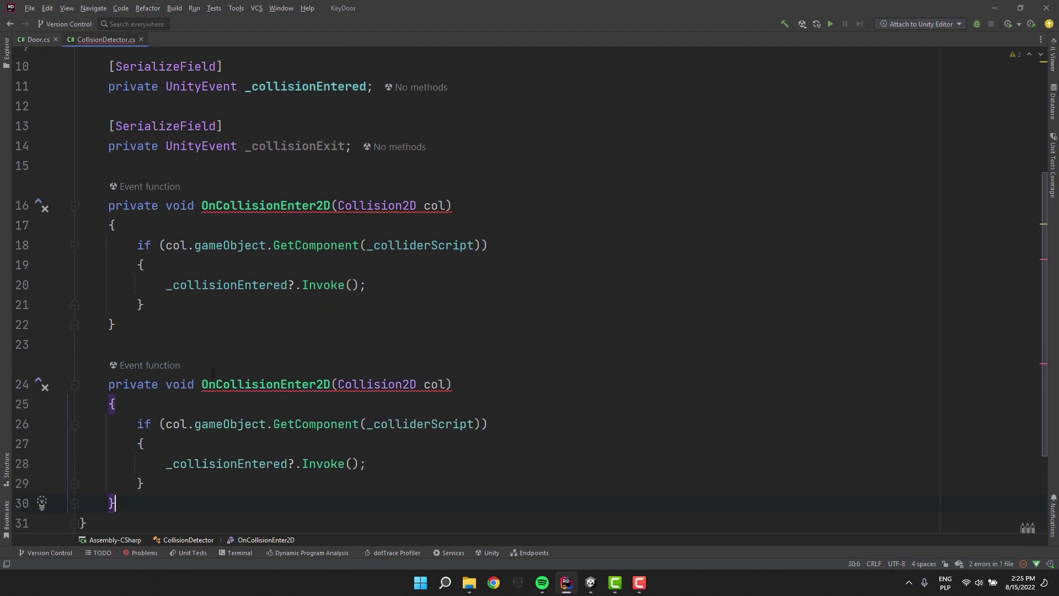
- Rename the duplicated method to OnCollisionExit2D
{"action": "left_click", "coordinate": [316, 384]}
{"action": "key", "text": "BackSpace"}
{"action": "key", "text": "BackSpace"}
{"action": "key", "text": "BackSpace"}
{"action": "key", "text": "BackSpace"}
{"action": "type", "text": "xit"}
- Make OnCollisionExit2D invoke _collisionExit instead of _collisionEntered
{"action": "double_click", "coordinate": [298, 146]}
{"action": "key", "text": "ctrl+c"}
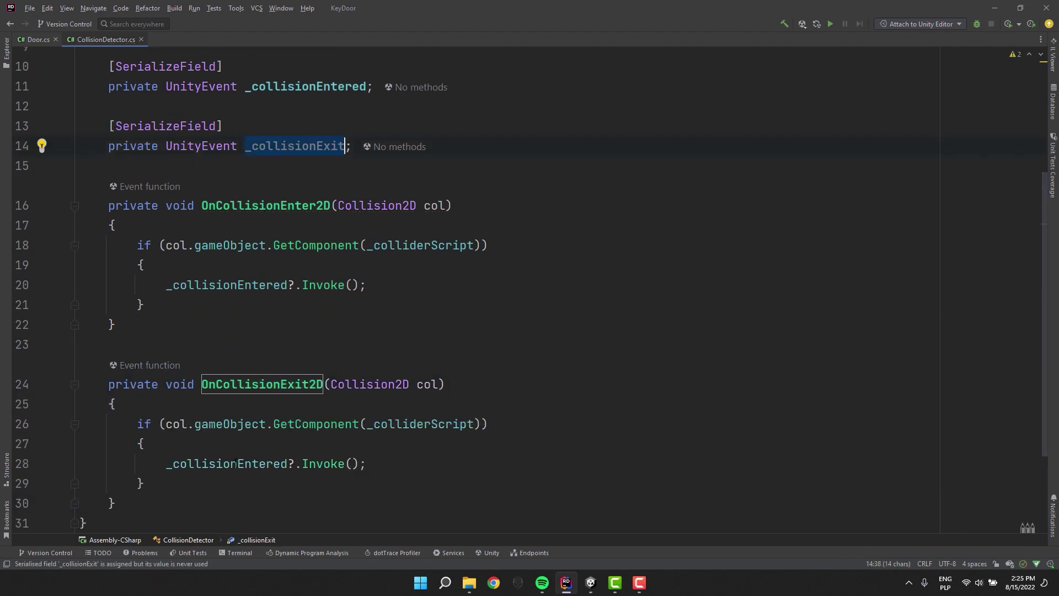
{"action": "double_click", "coordinate": [235, 463]}
{"action": "key", "text": "ctrl+v"}
{"action": "scroll", "coordinate": [261, 402], "scroll_direction": "up", "scroll_amount": 1}
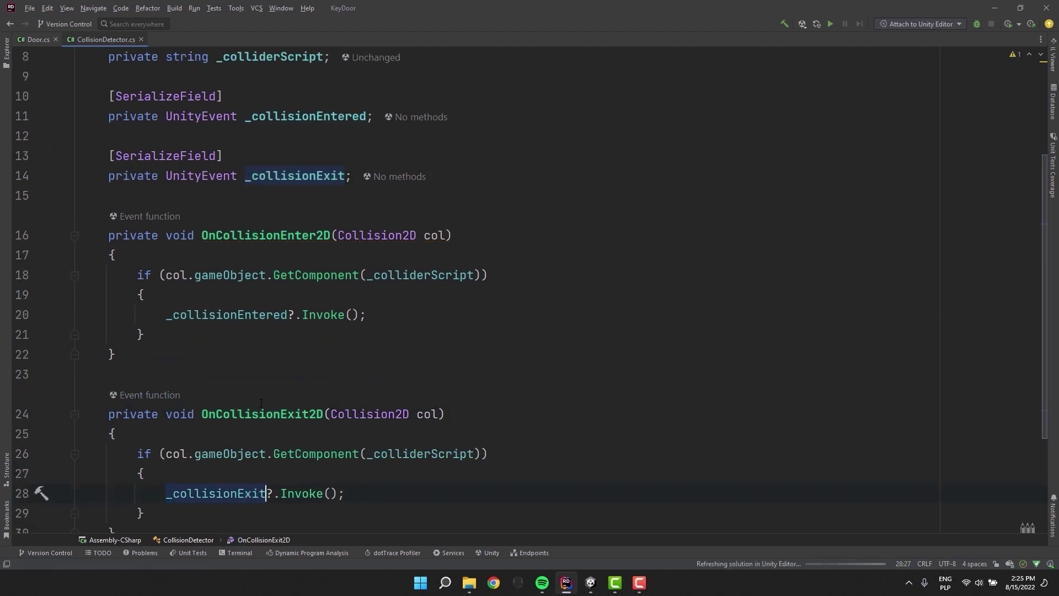
- Switch to Unity, check the script attached to LittleElf, and set the Key's Collider Script to PlatformMovement
{"action": "key", "text": "alt+Tab"}
{"action": "left_click", "coordinate": [66, 84]}
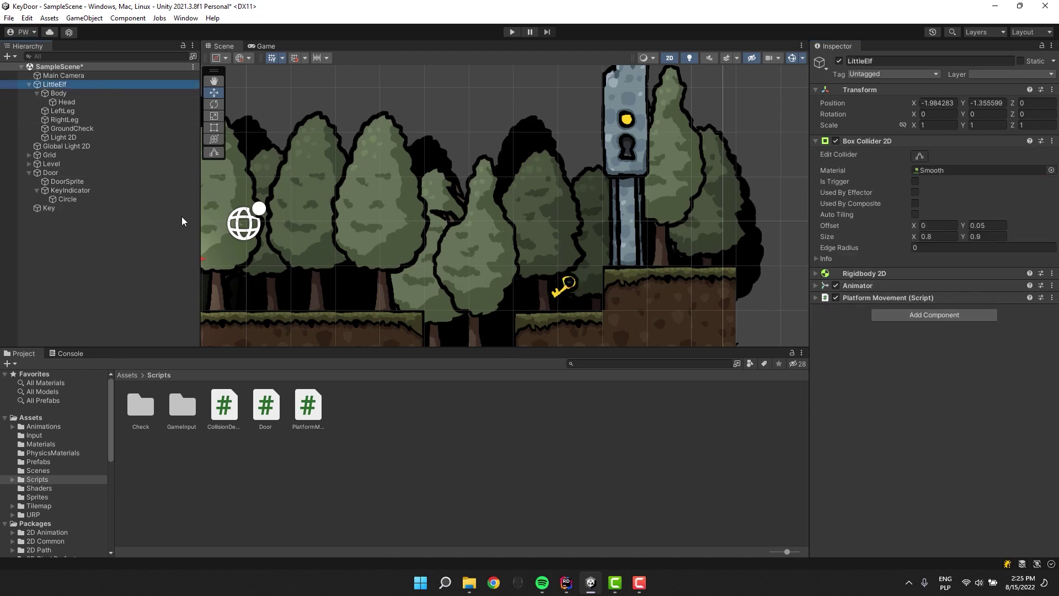
{"action": "key", "text": "f"}
{"action": "left_click", "coordinate": [112, 213]}
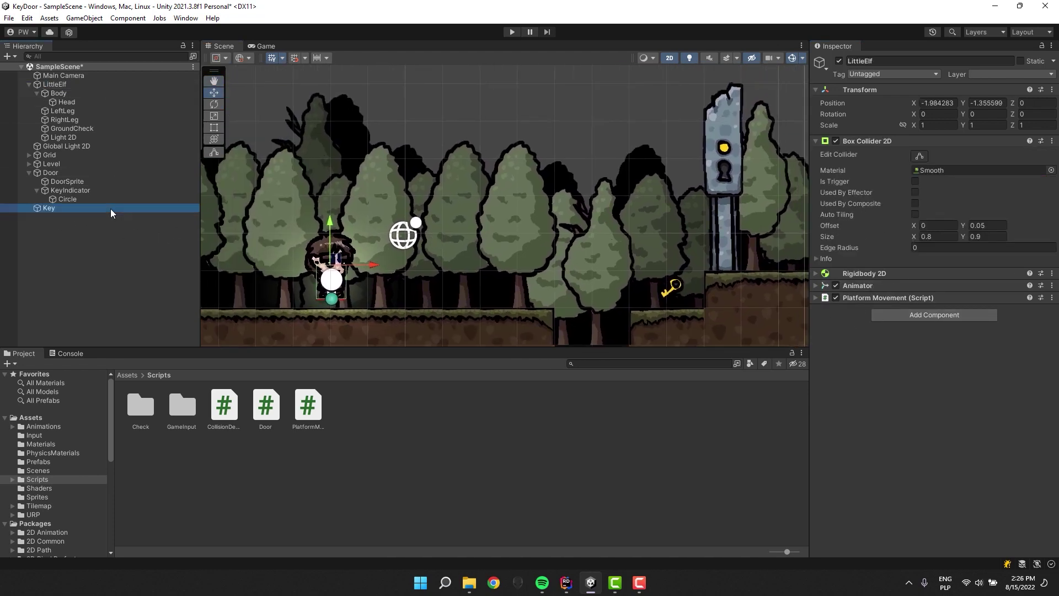
{"action": "left_click", "coordinate": [934, 316]}
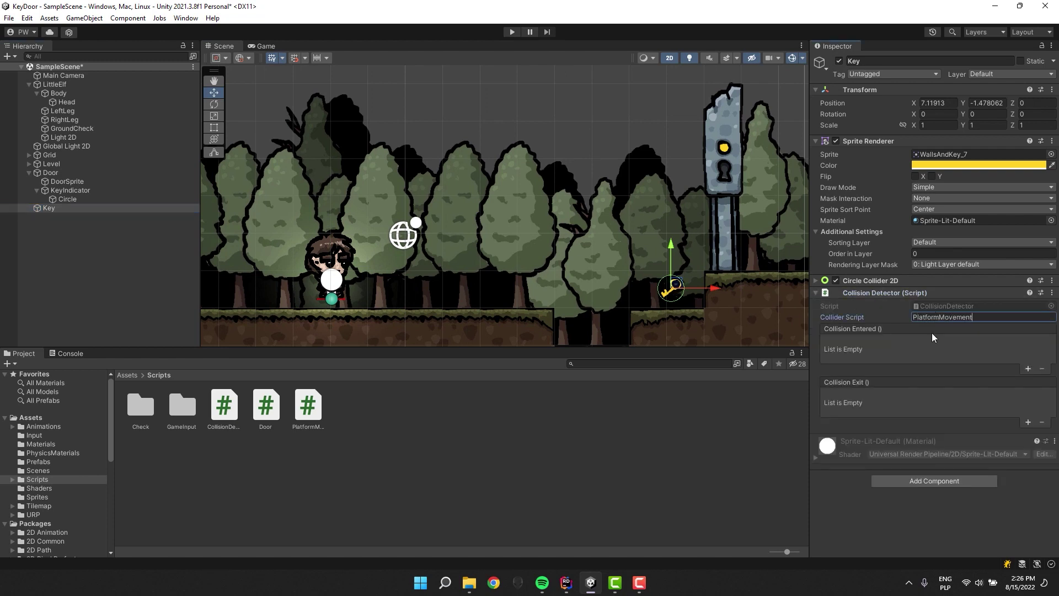
- Add two Collision Entered entries on the Key and make the first call GameObject.SetActive on the Key with the value unchecked
{"action": "left_click", "coordinate": [1028, 369]}
{"action": "left_click", "coordinate": [1028, 370]}
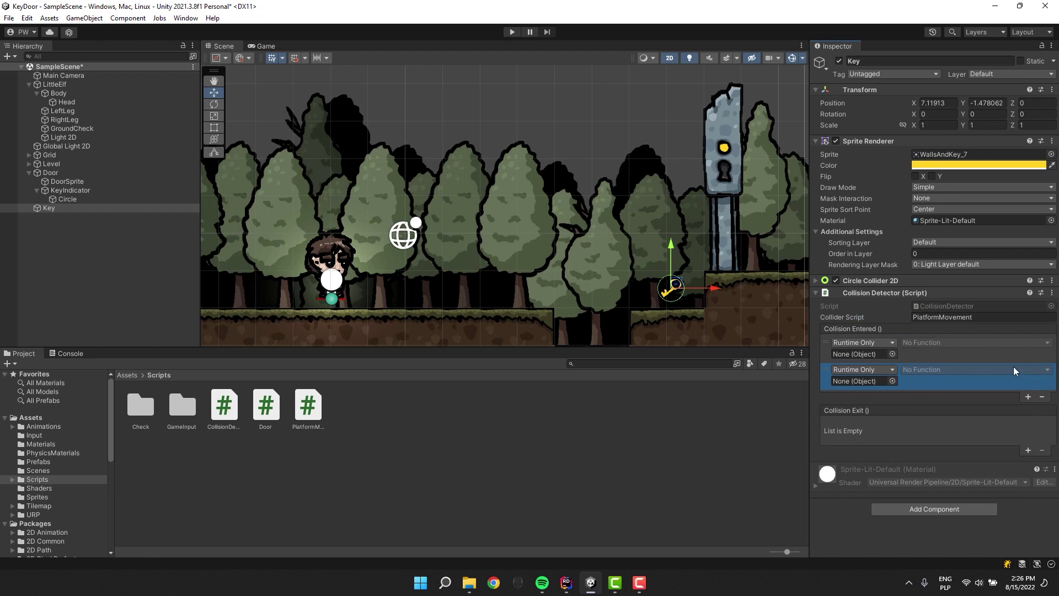
{"action": "left_click", "coordinate": [986, 353]}
{"action": "left_click_drag", "start_coordinate": [887, 310], "coordinate": [872, 354]}
{"action": "left_click", "coordinate": [919, 343]}
{"action": "mouse_move", "coordinate": [943, 377]}
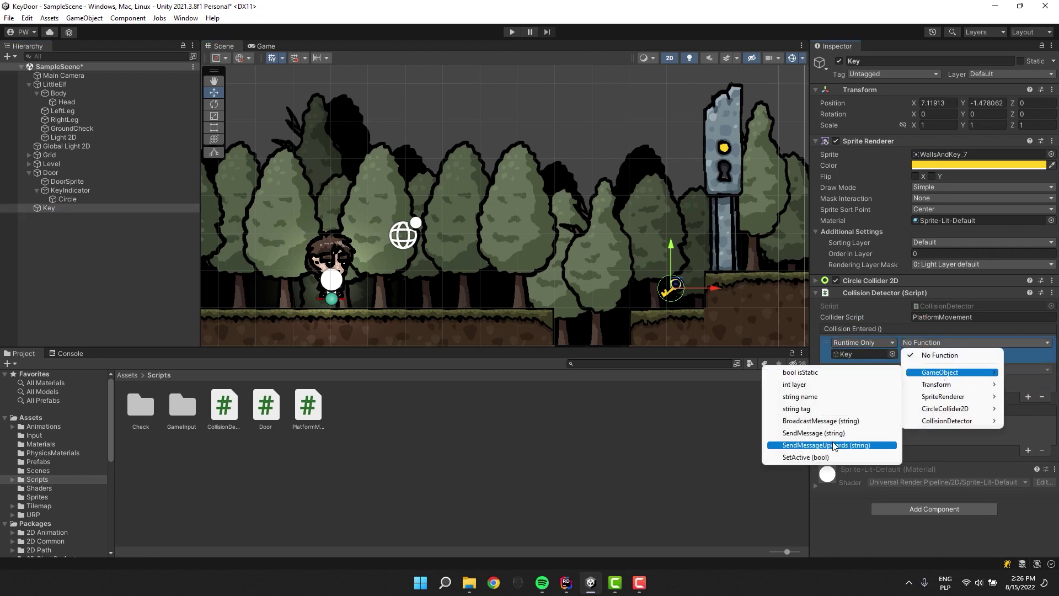
{"action": "left_click", "coordinate": [826, 458]}
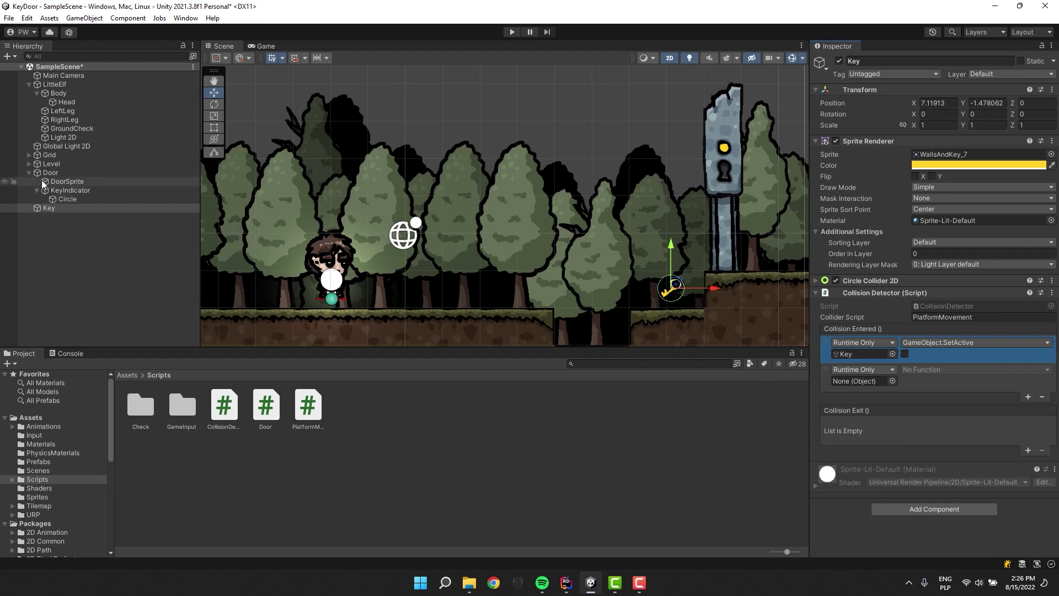
- Assign the Door object to the second Collision Entered entry and choose its Door.Open function
{"action": "left_click_drag", "start_coordinate": [50, 172], "coordinate": [859, 382]}
{"action": "left_click", "coordinate": [915, 373]}
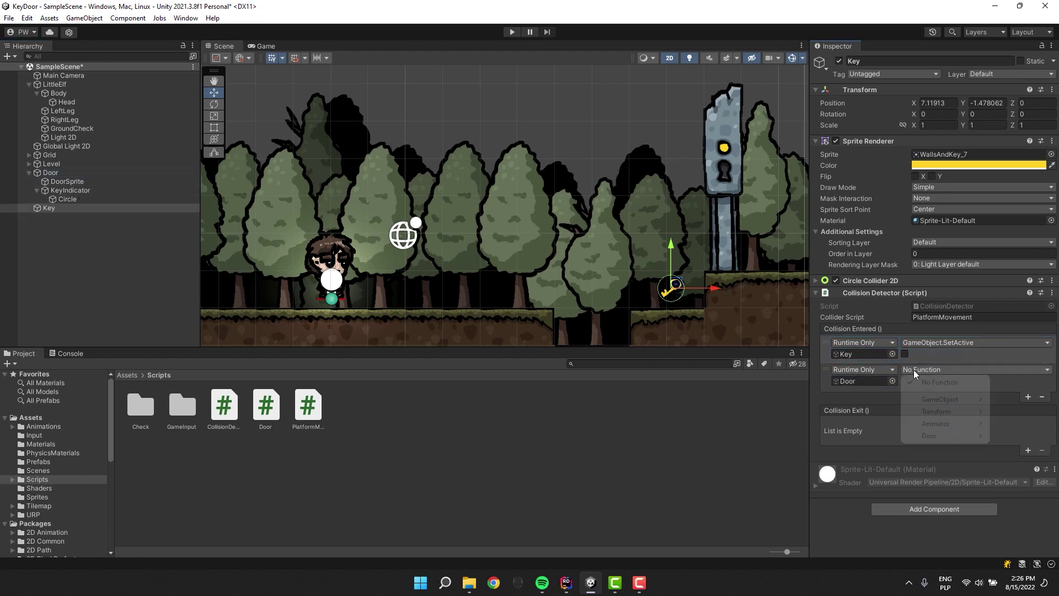
{"action": "mouse_move", "coordinate": [938, 436]}
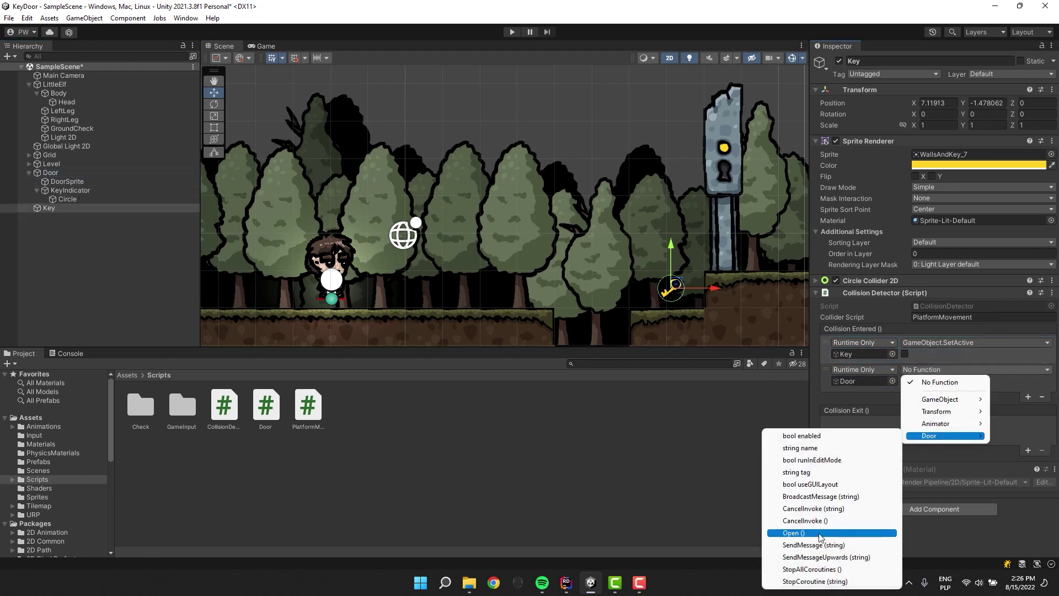
{"action": "left_click", "coordinate": [850, 533]}
- Play-test the scene by running and jumping the elf to the key, and stop play mode
{"action": "key", "text": "ctrl+p"}
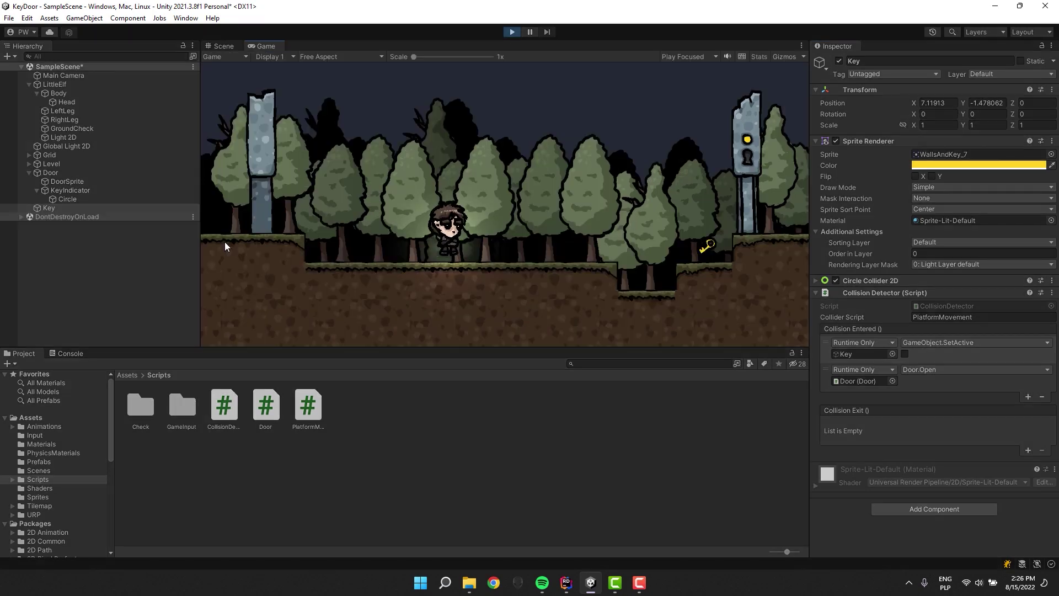
{"action": "key", "text": "d"}
{"action": "key", "text": "space"}
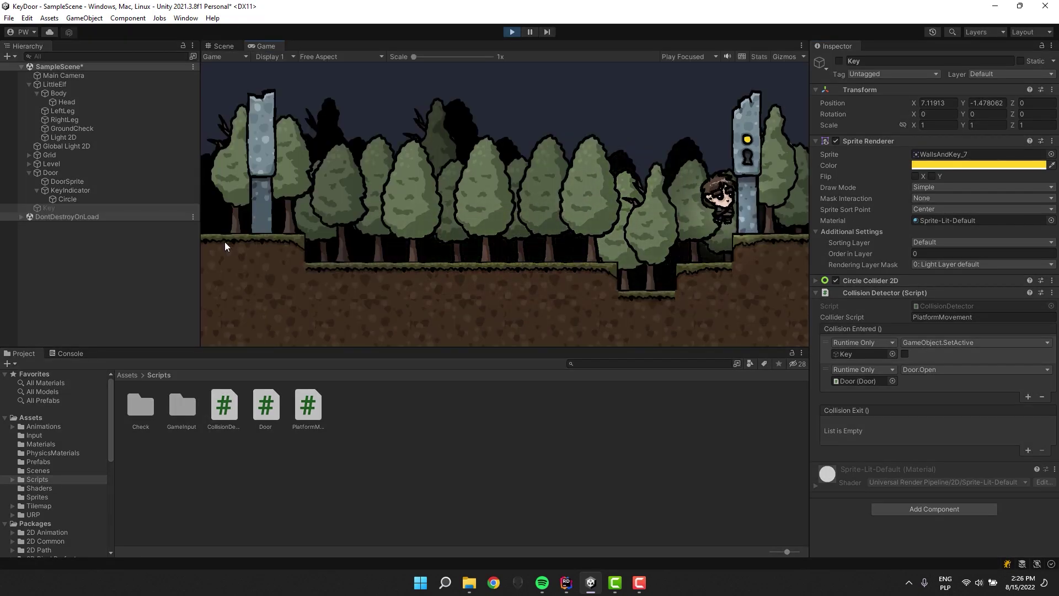
{"action": "key", "text": "a"}
{"action": "left_click", "coordinate": [512, 32]}
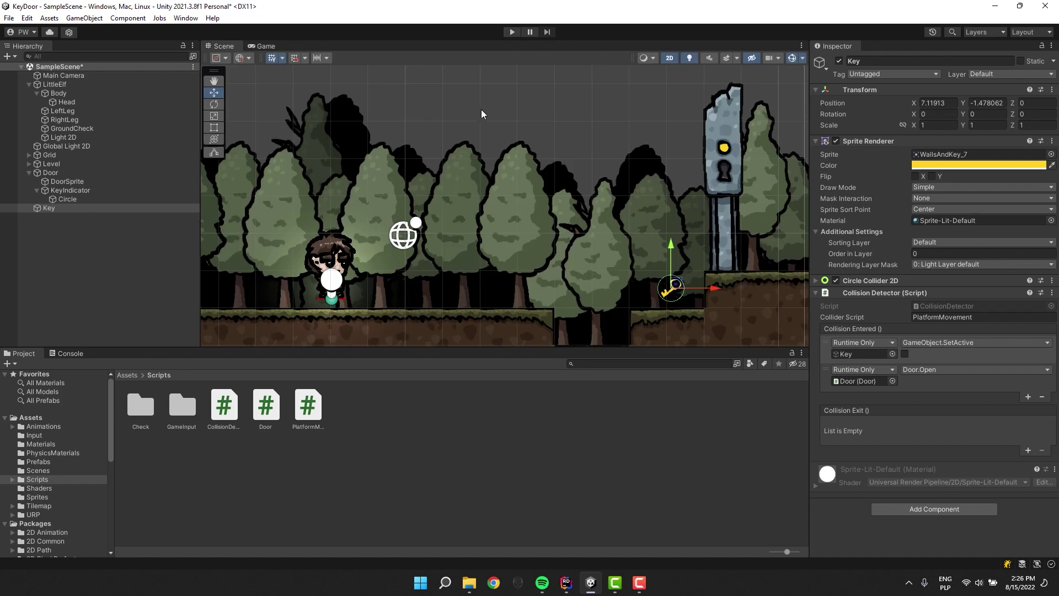
- Move the Key onto the upper part of the door at about X 8.56, Y 3.04, and make it a child of Door
{"action": "left_click_drag", "start_coordinate": [691, 278], "coordinate": [757, 124]}
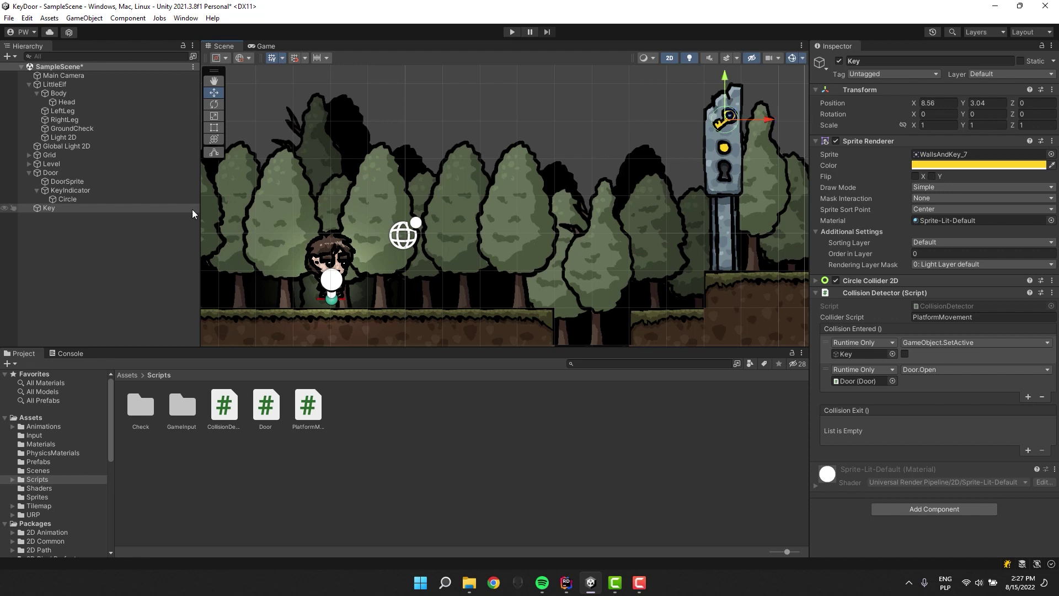
{"action": "left_click_drag", "start_coordinate": [48, 208], "coordinate": [51, 173]}
{"action": "left_click", "coordinate": [51, 172]}
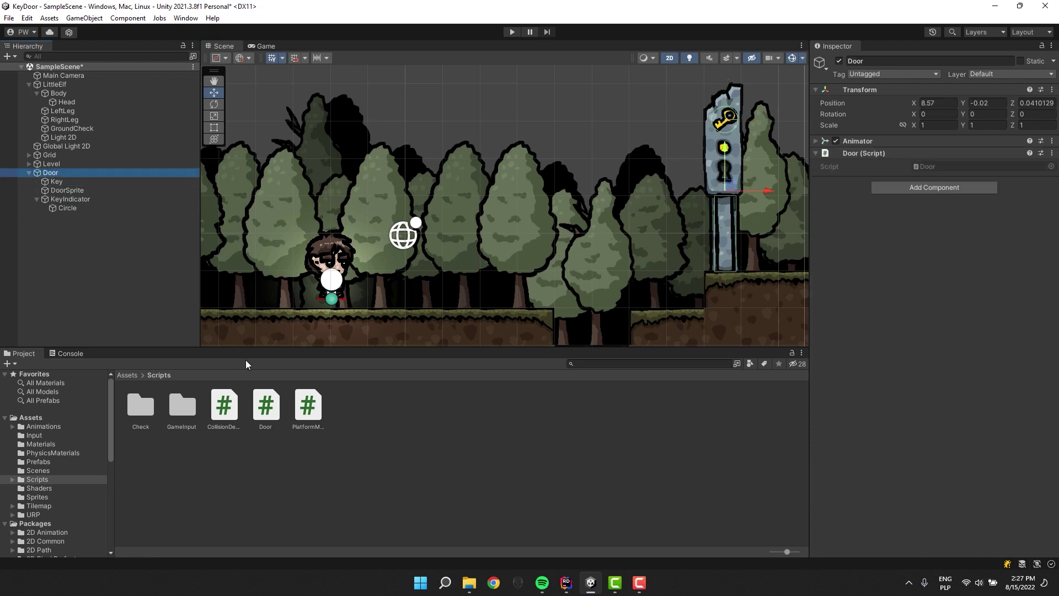
- Create a prefab from the Door object in the Prefabs folder
{"action": "left_click", "coordinate": [31, 418]}
{"action": "double_click", "coordinate": [310, 408]}
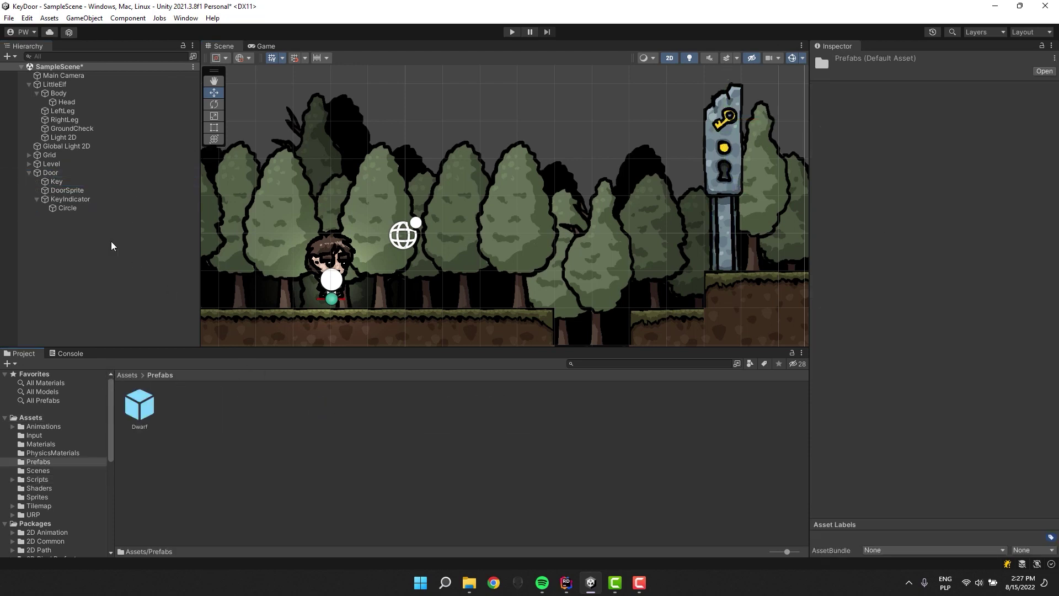
{"action": "left_click_drag", "start_coordinate": [45, 174], "coordinate": [198, 418]}
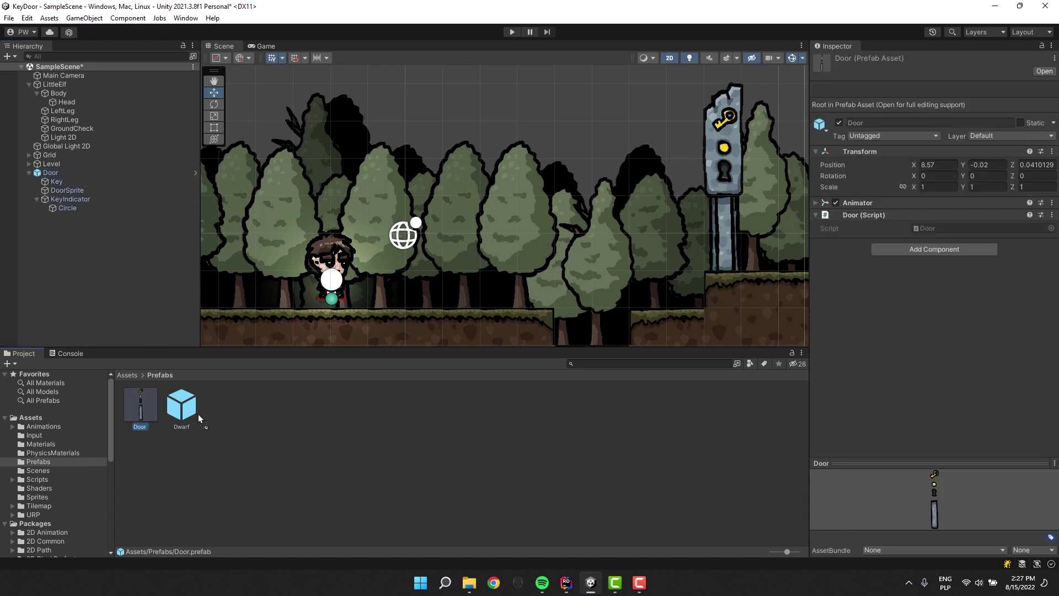
- Place a second instance of the Door prefab over the plain stone pillar at the level's left end
{"action": "scroll", "coordinate": [381, 281], "scroll_direction": "down", "scroll_amount": 3}
{"action": "middle_click_drag", "start_coordinate": [339, 253], "coordinate": [421, 233]}
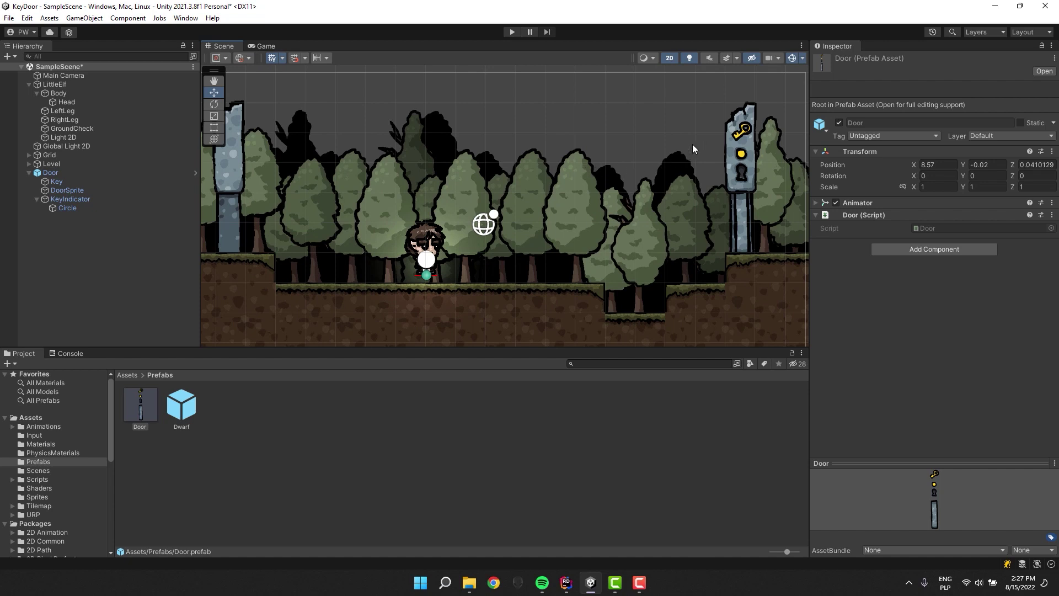
{"action": "middle_click_drag", "start_coordinate": [693, 144], "coordinate": [675, 157]}
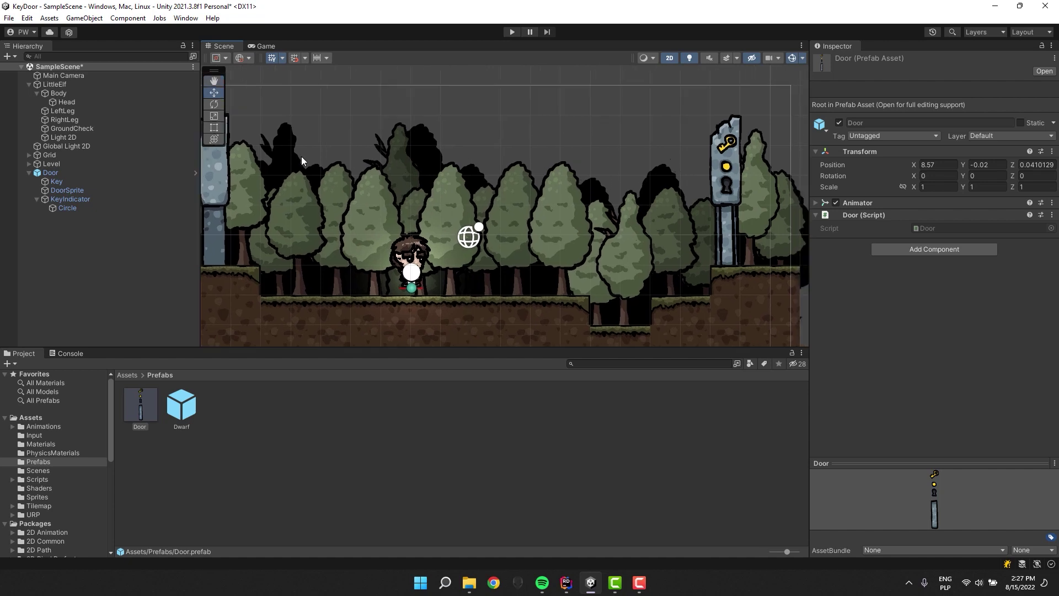
{"action": "middle_click_drag", "start_coordinate": [301, 157], "coordinate": [419, 162]}
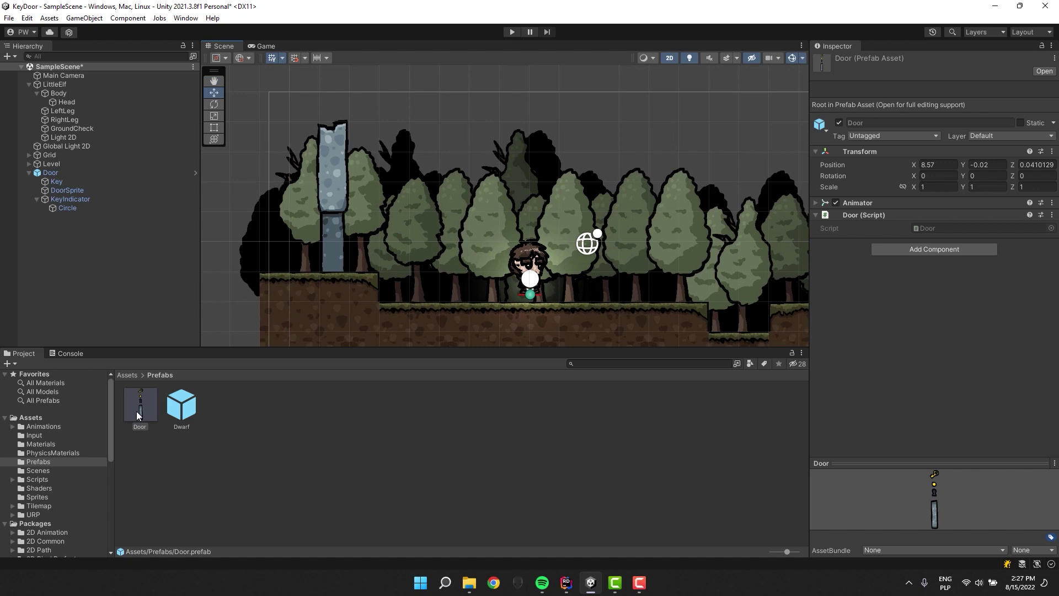
{"action": "left_click_drag", "start_coordinate": [137, 412], "coordinate": [334, 243]}
- Move the second door's Key down onto the lower ground beside that door, at about X 2.38, Y -1.48
{"action": "left_click", "coordinate": [334, 150]}
{"action": "left_click_drag", "start_coordinate": [367, 150], "coordinate": [397, 154]}
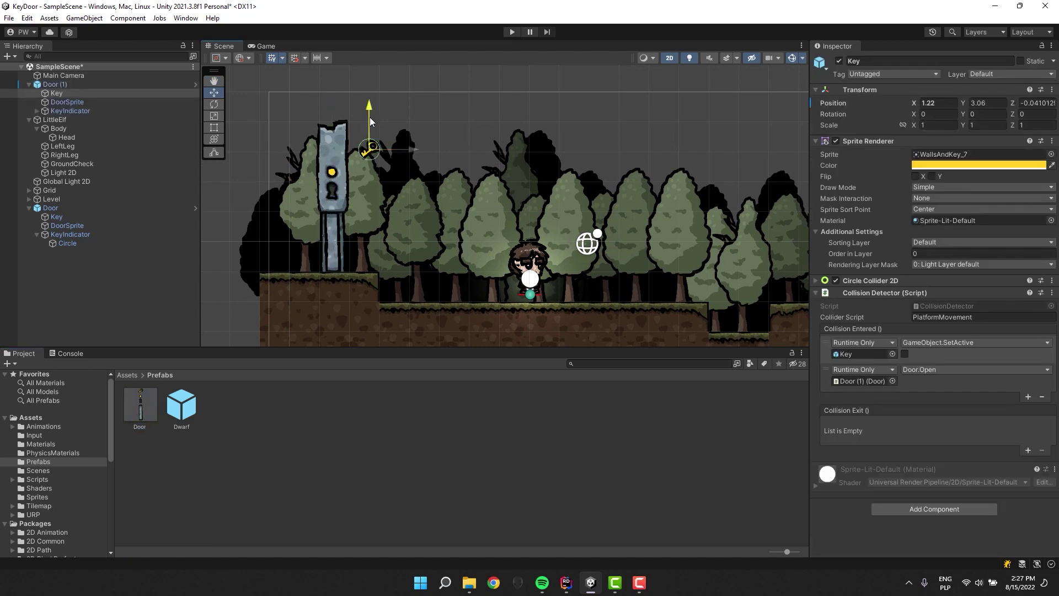
{"action": "left_click_drag", "start_coordinate": [370, 117], "coordinate": [369, 220]}
{"action": "left_click_drag", "start_coordinate": [407, 253], "coordinate": [442, 252]}
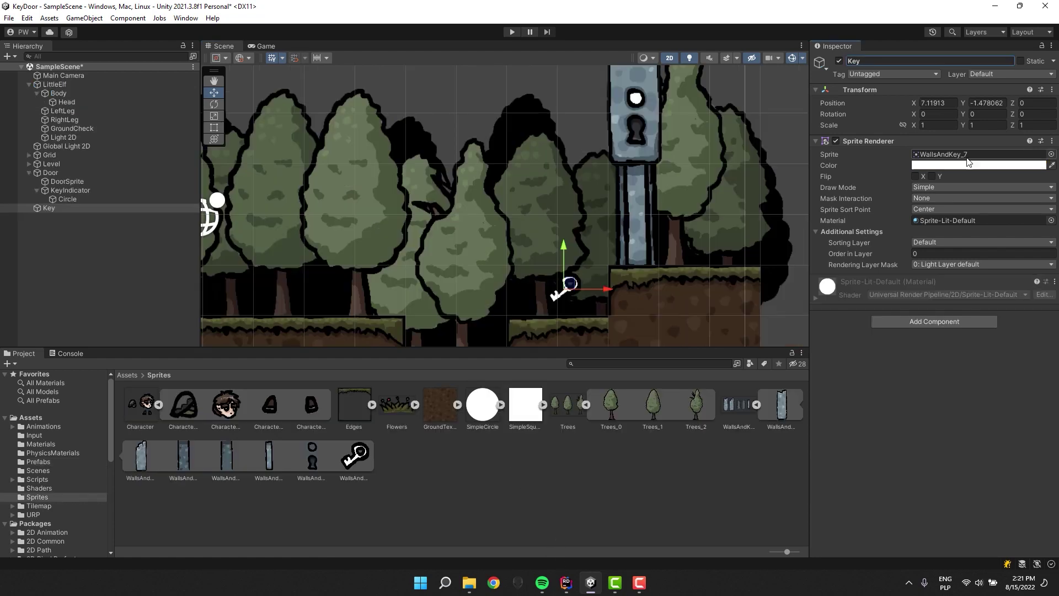
- Set the Key's sprite color to golden yellow, hex FFD226, and copy its hexadecimal value
{"action": "left_click", "coordinate": [979, 165]}
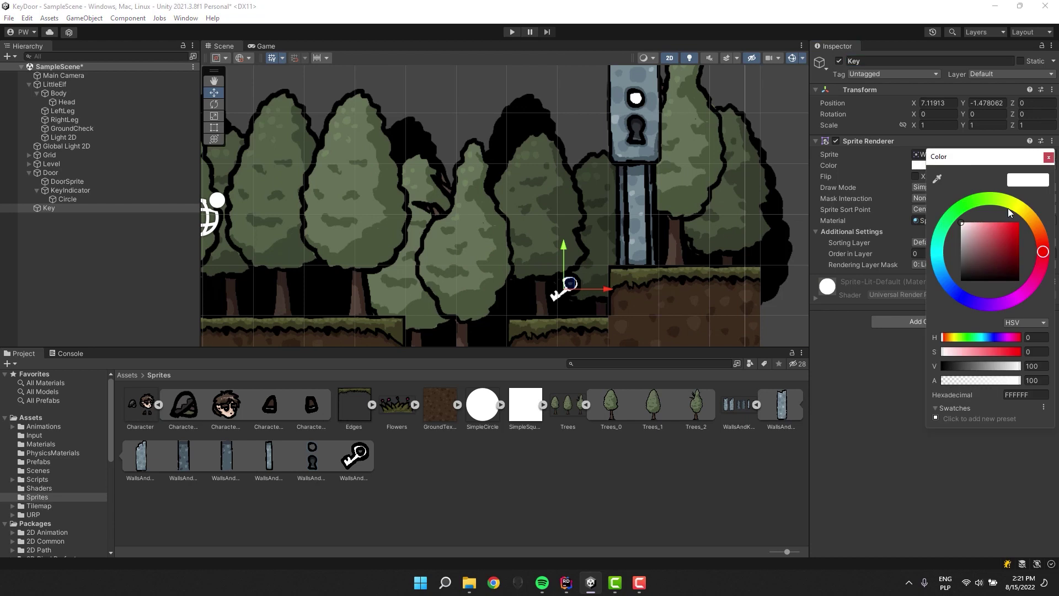
{"action": "left_click_drag", "start_coordinate": [1018, 239], "coordinate": [1011, 222]}
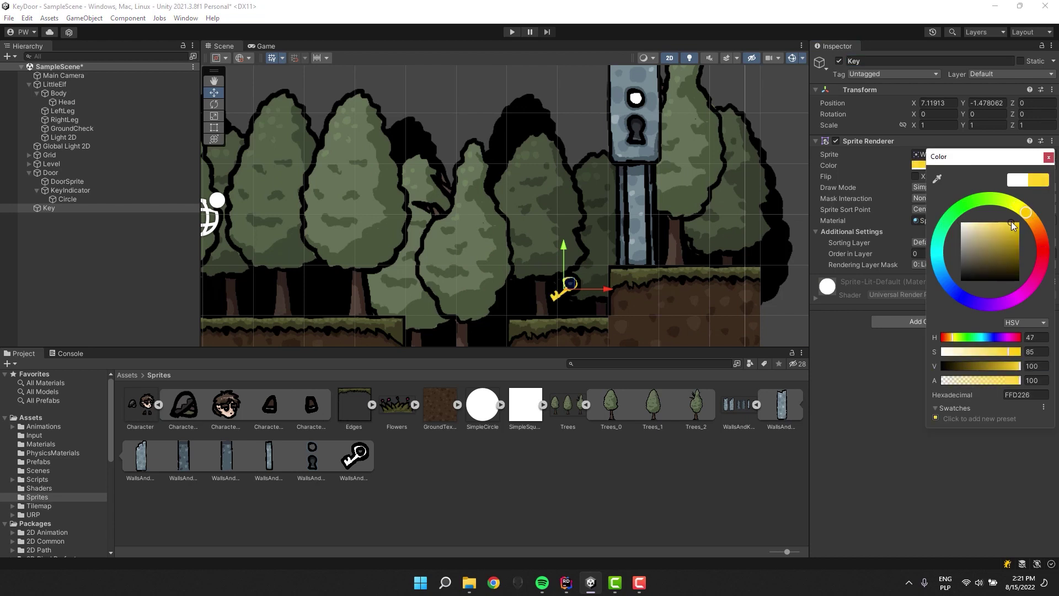
{"action": "left_click", "coordinate": [851, 449]}
{"action": "left_click", "coordinate": [974, 166]}
{"action": "left_click", "coordinate": [1027, 395]}
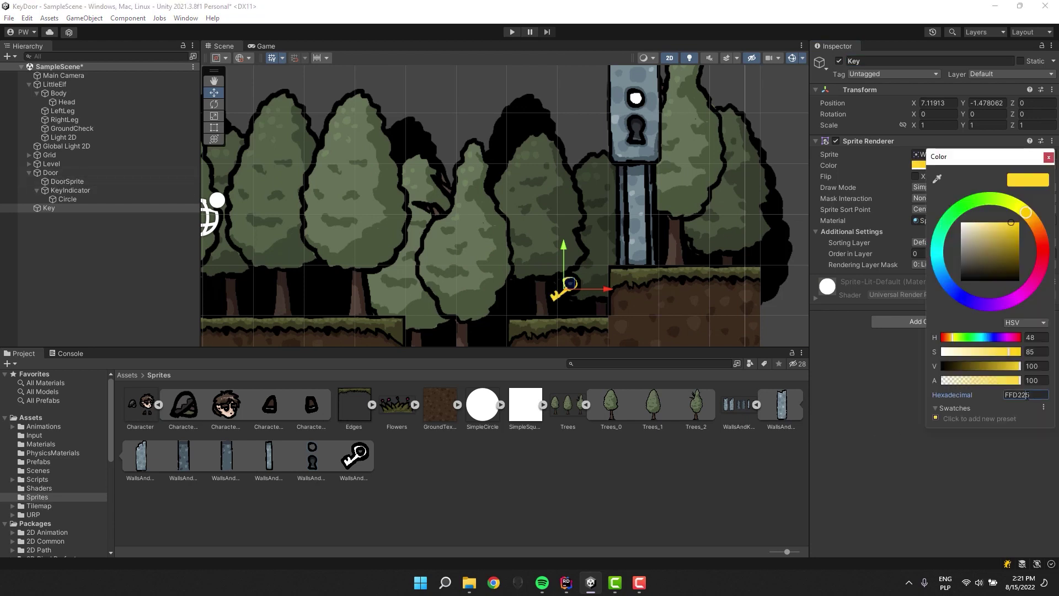
- Give the KeyIndicator's Circle sprite the same golden yellow by pasting the Key's copied hexadecimal color
{"action": "left_click", "coordinate": [886, 386]}
{"action": "left_click", "coordinate": [70, 191]}
{"action": "left_click", "coordinate": [68, 199]}
{"action": "left_click", "coordinate": [942, 165]}
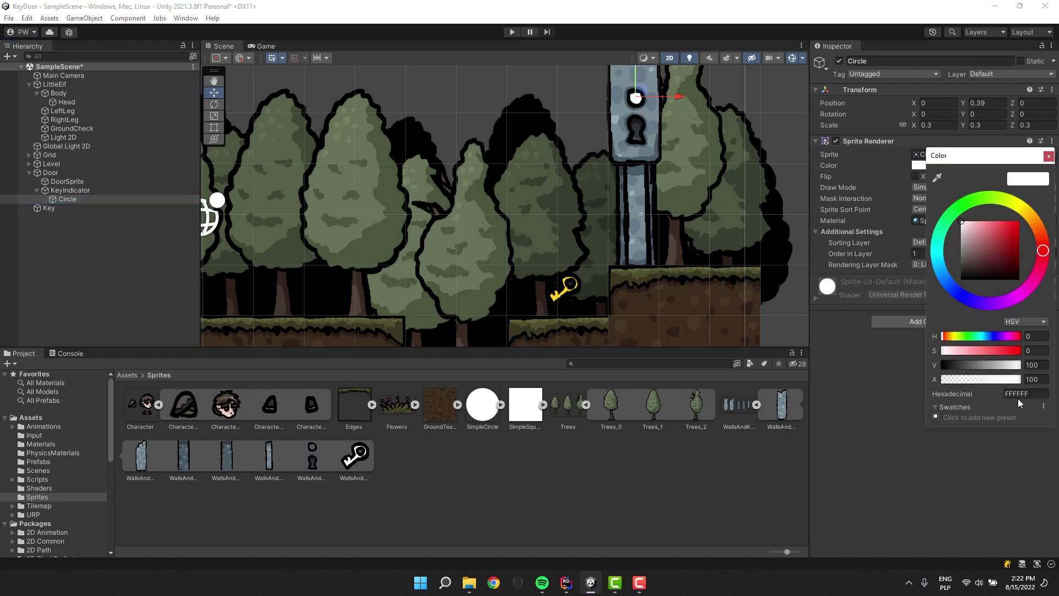
{"action": "left_click", "coordinate": [1019, 396]}
{"action": "key", "text": "ctrl+v"}
{"action": "left_click", "coordinate": [852, 379]}
{"action": "scroll", "coordinate": [482, 184], "scroll_direction": "down", "scroll_amount": 5}
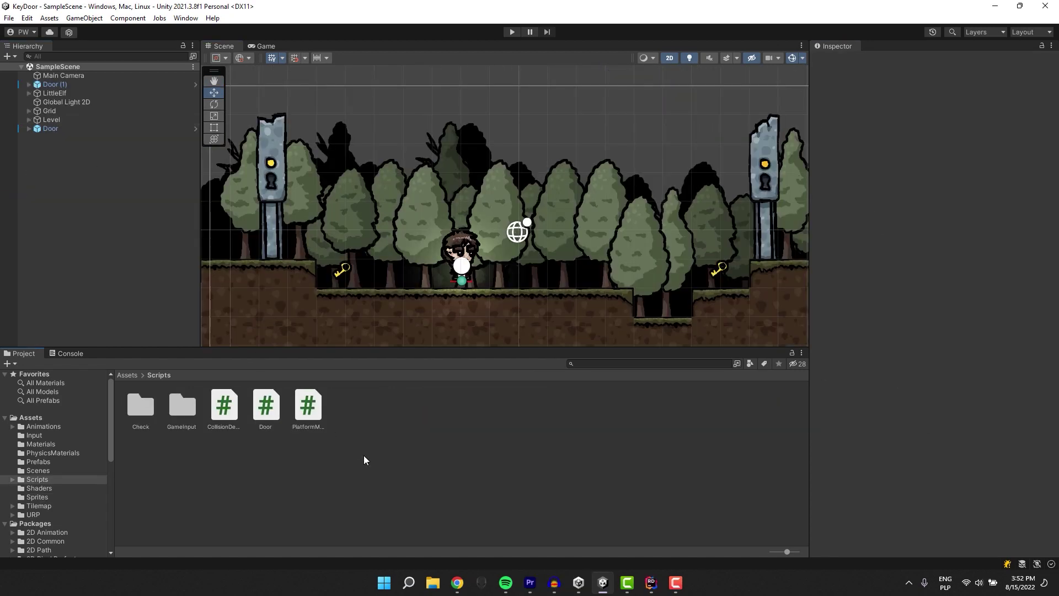
- Create a C# script named ColorAligner in the Scripts folder
{"action": "right_click", "coordinate": [366, 393]}
{"action": "mouse_move", "coordinate": [420, 136]}
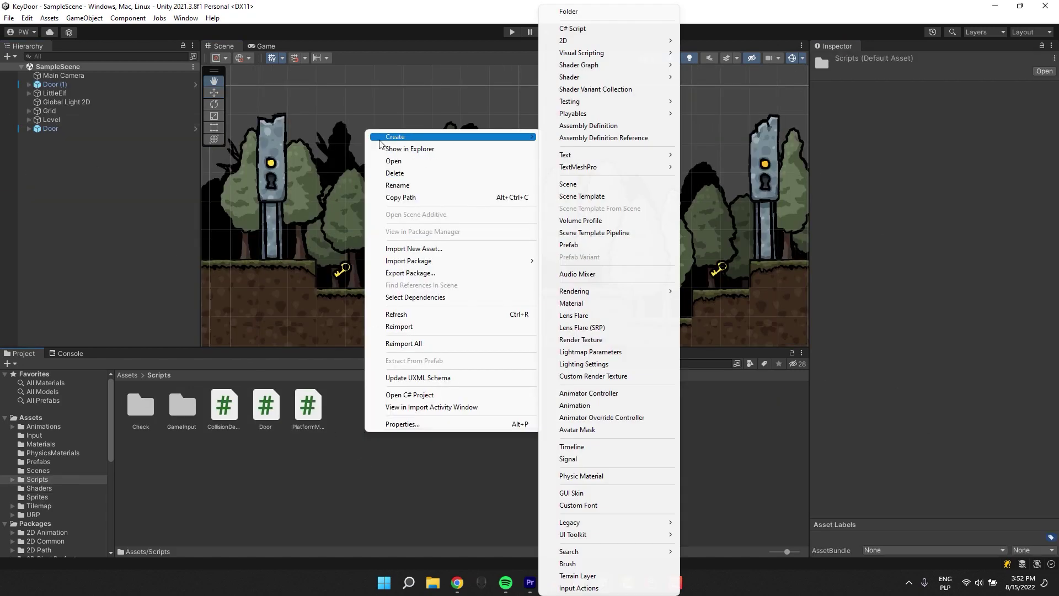
{"action": "left_click", "coordinate": [602, 32]}
{"action": "type", "text": "ColorAligner"}
{"action": "key", "text": "Return"}
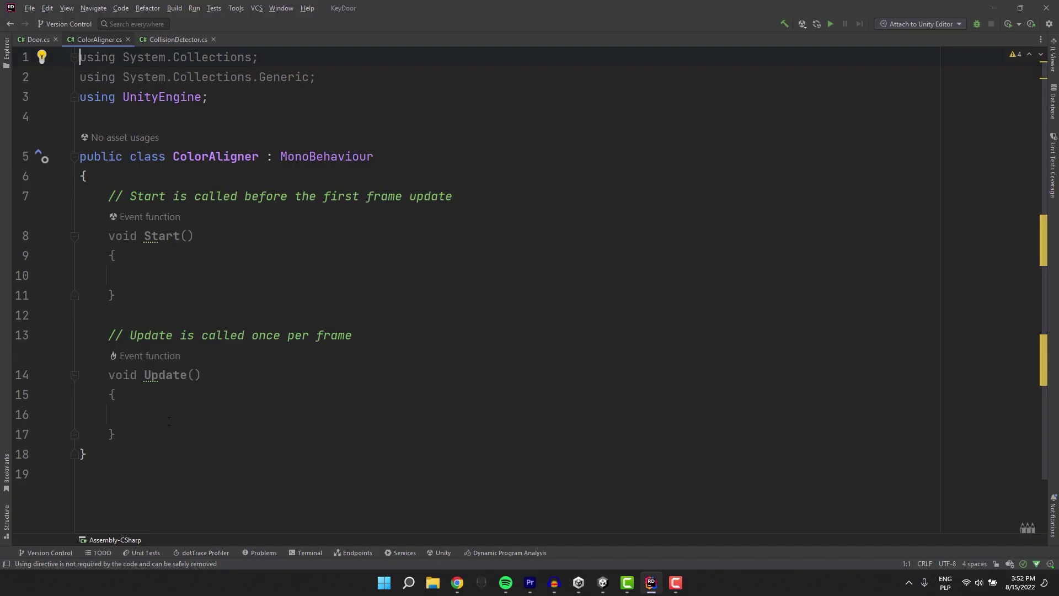
- In ColorAligner.cs, remove the template Start and Update methods and the two System.Collections using directives
{"action": "left_click_drag", "start_coordinate": [111, 404], "coordinate": [72, 207]}
{"action": "key", "text": "BackSpace"}
{"action": "left_click_drag", "start_coordinate": [308, 77], "coordinate": [73, 56]}
{"action": "key", "text": "BackSpace"}
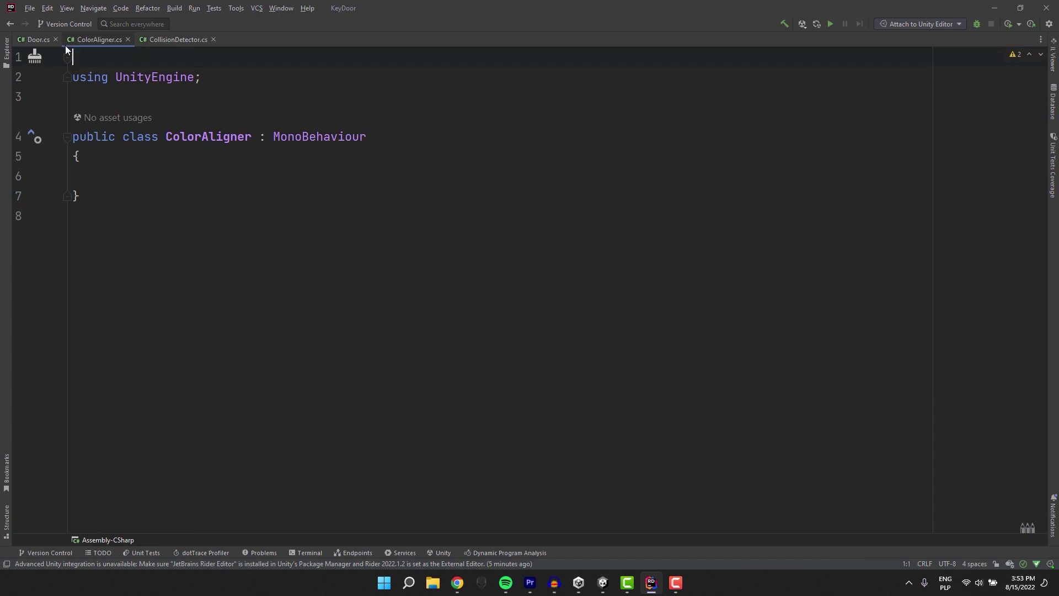
{"action": "key", "text": "Delete"}
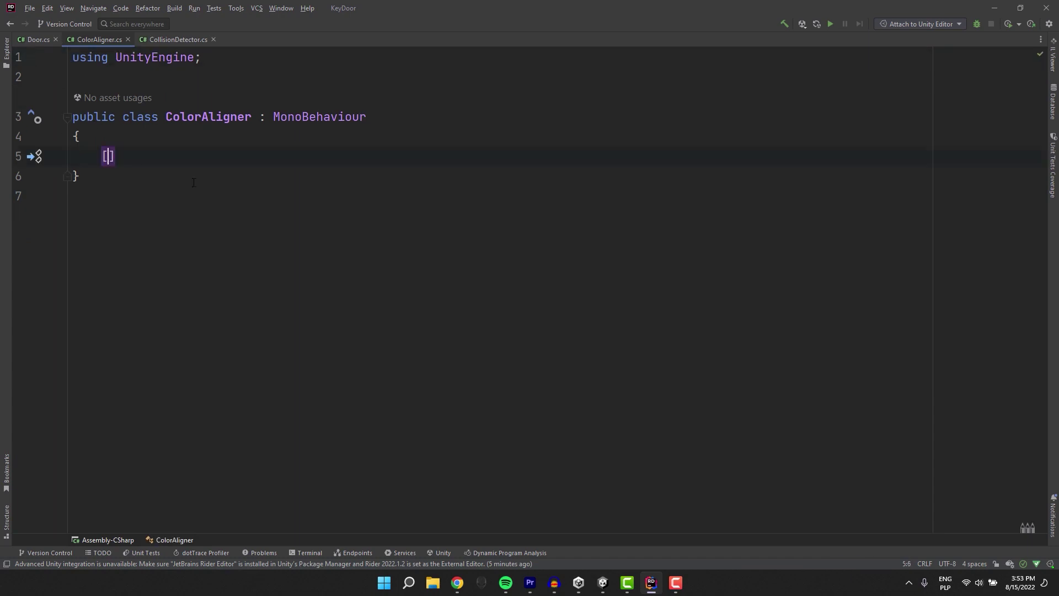
- Declare a serialized private Color field named _color in the ColorAligner class
{"action": "type", "text": "SerializeField"}
{"action": "key", "text": "End"}
{"action": "key", "text": "Return"}
{"action": "type", "text": "private Color"}
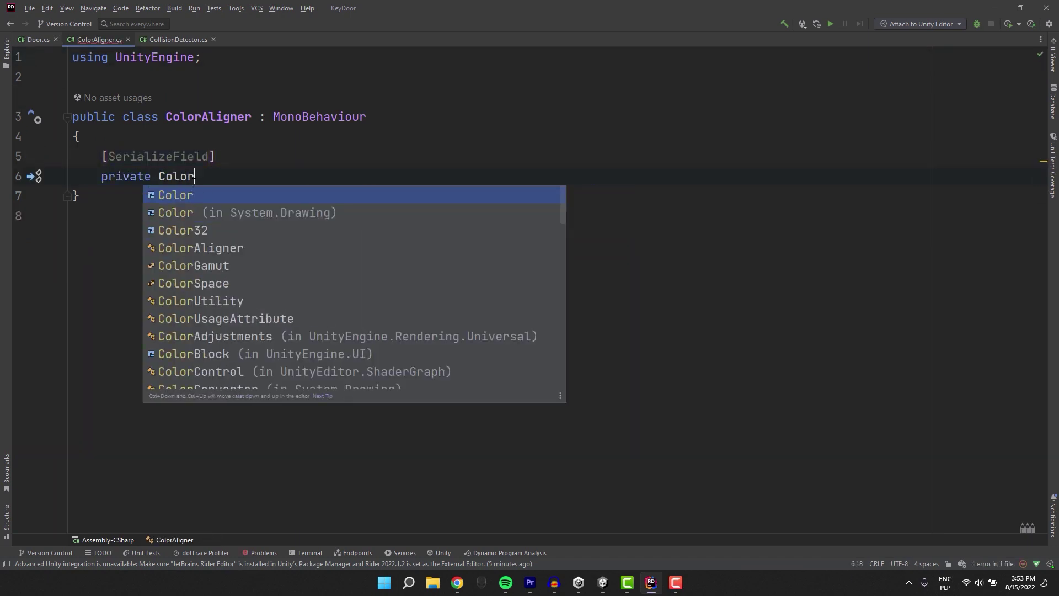
{"action": "type", "text": " _color;"}
{"action": "key", "text": "Return"}
- Declare a serialized private List<SpriteRenderer> field named _renderersToAlign and import System.Collections.Generic
{"action": "key", "text": "Return"}
{"action": "type", "text": "[S"}
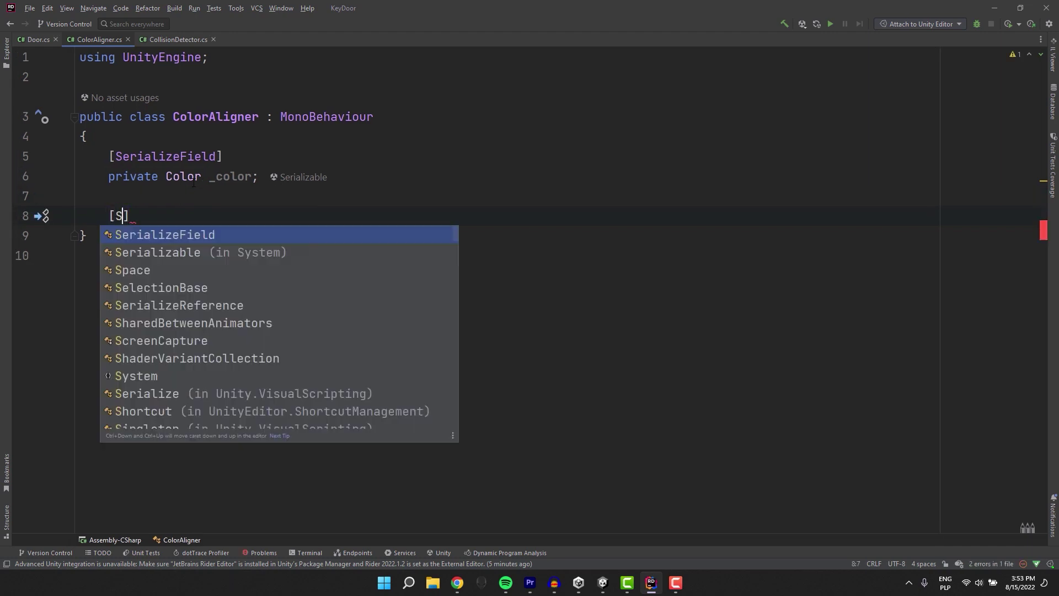
{"action": "key", "text": "Return"}
{"action": "key", "text": "End"}
{"action": "key", "text": "Return"}
{"action": "type", "text": "private List<"}
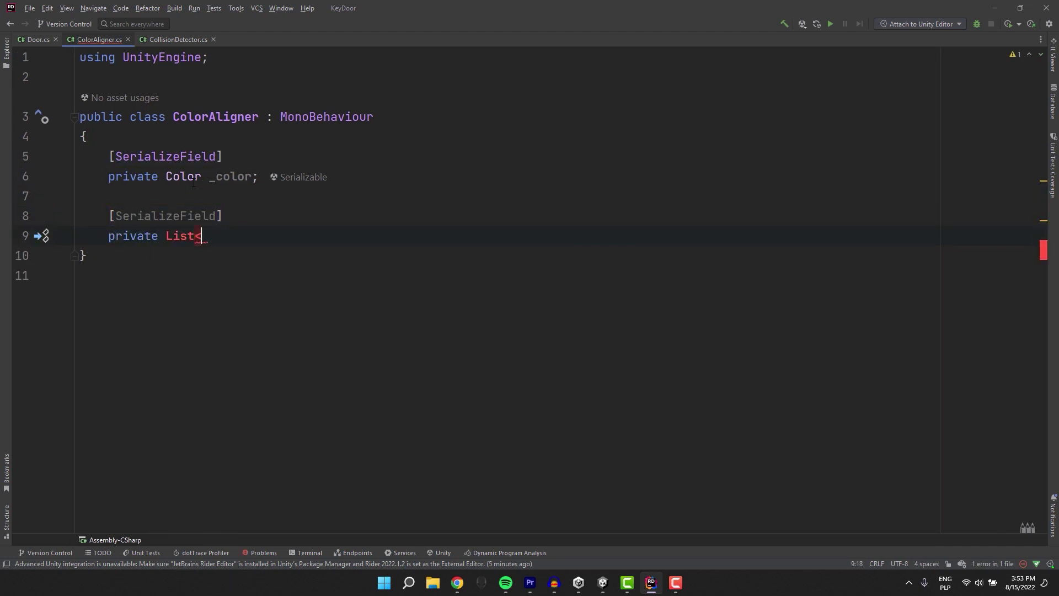
{"action": "type", "text": "Spri"}
{"action": "key", "text": "Return"}
{"action": "type", "text": "> _r"}
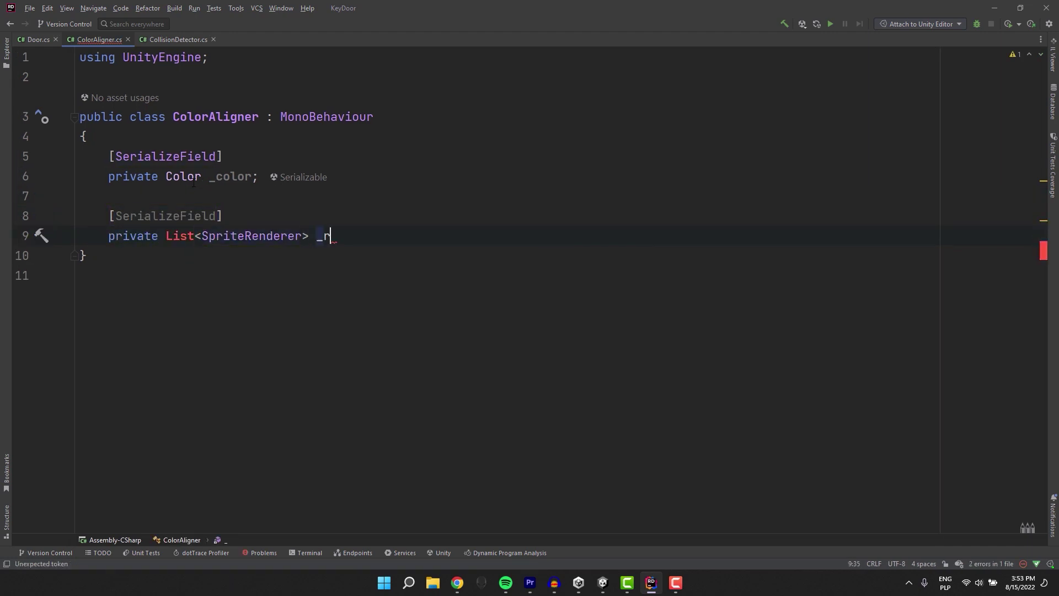
{"action": "type", "text": "enderersToAlign;"}
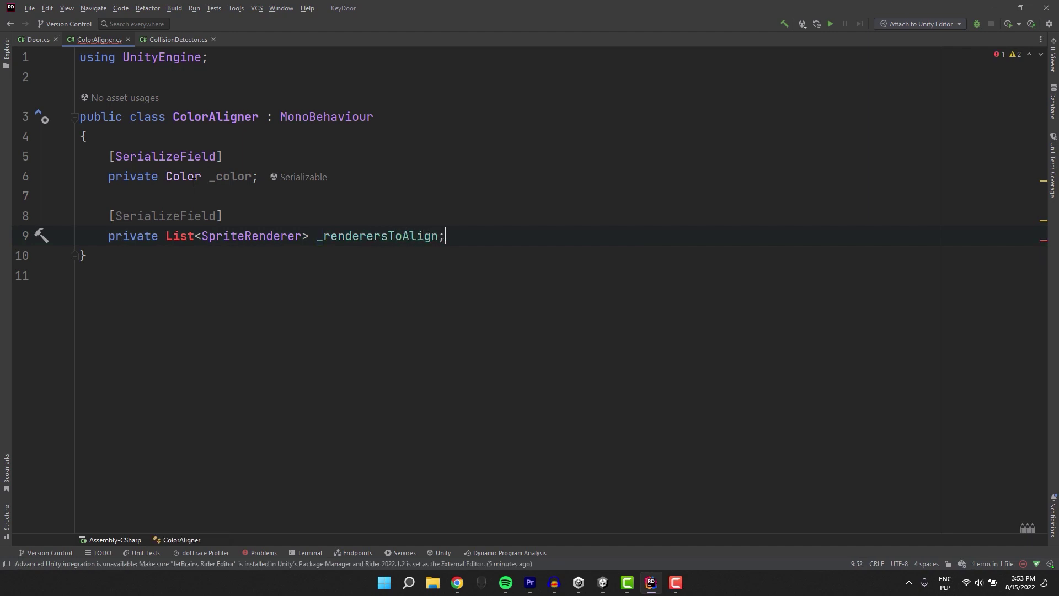
{"action": "key", "text": "alt+Return"}
{"action": "key", "text": "Return"}
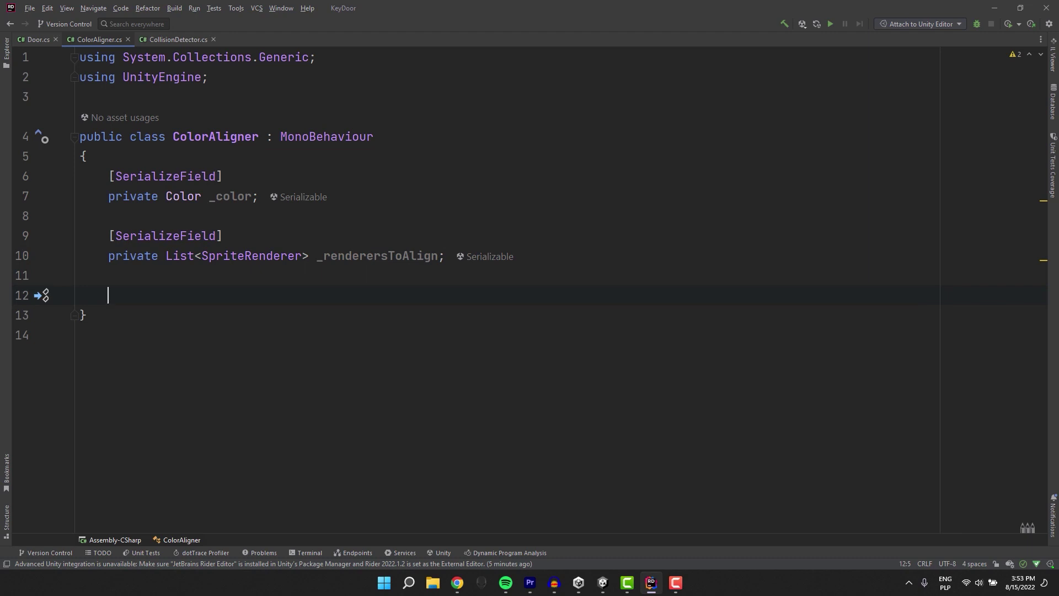
- Add a private void OnValidate method below the fields and clear its placeholder exception
{"action": "type", "text": "private void OnV"}
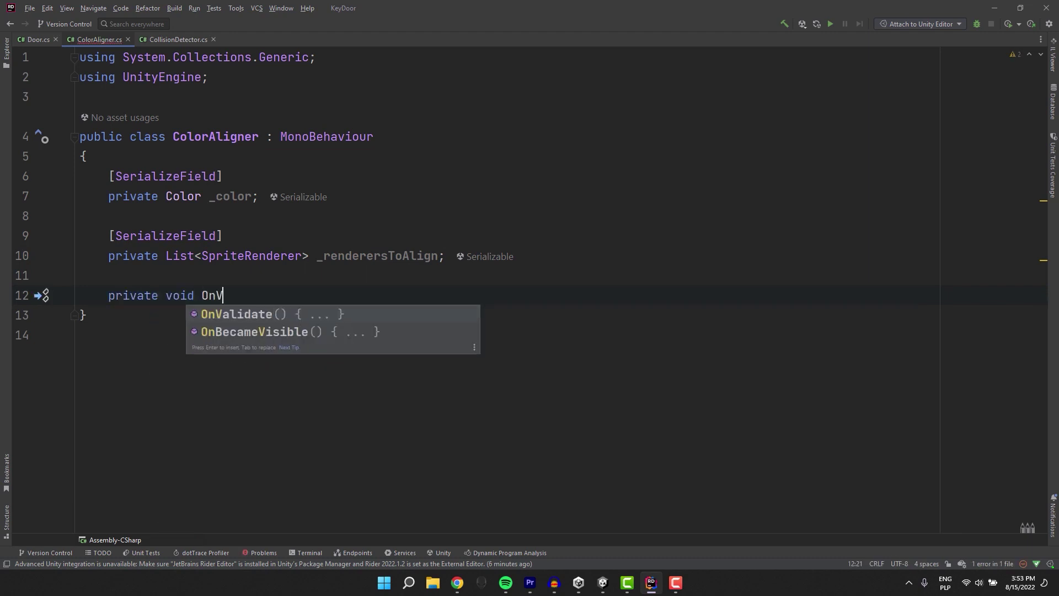
{"action": "key", "text": "Return"}
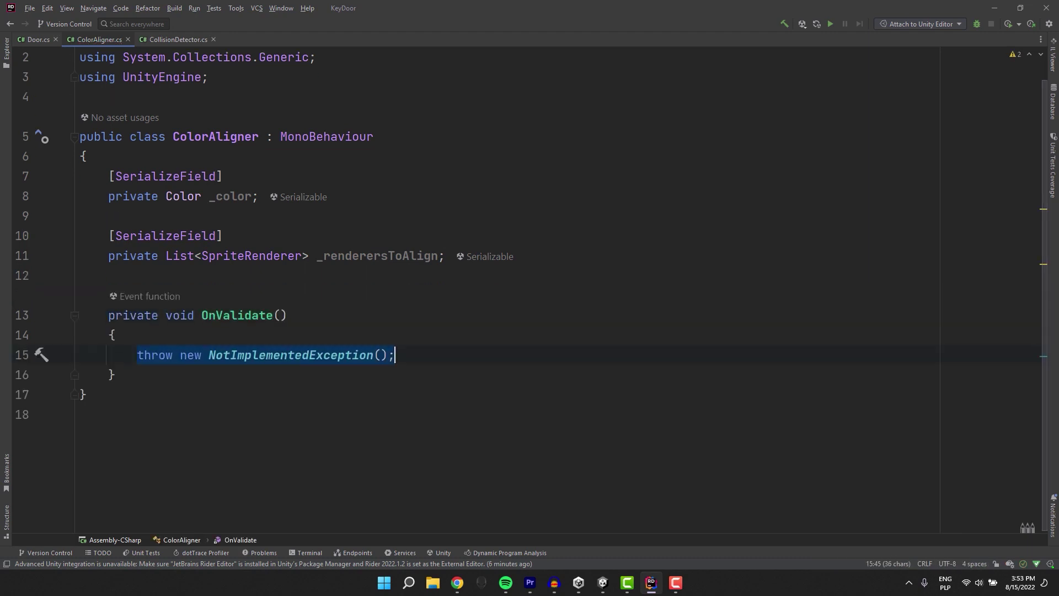
{"action": "key", "text": "BackSpace"}
- In OnValidate, call _renderersToAlign.ForEach with the lambda sp => sp.color = _color
{"action": "type", "text": "renderersToAlign"}
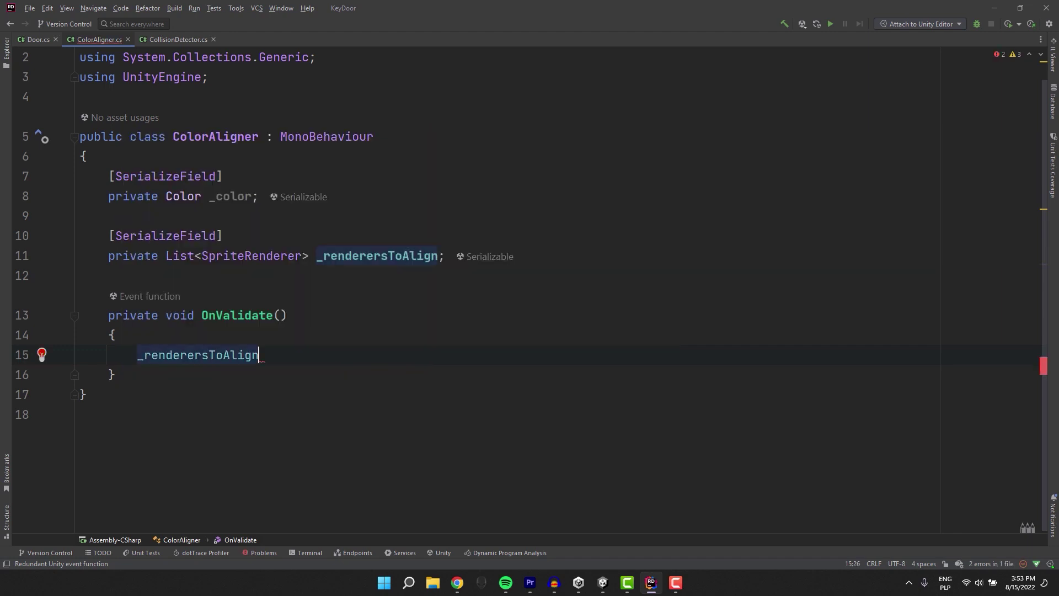
{"action": "type", "text": ".For"}
{"action": "key", "text": "Return"}
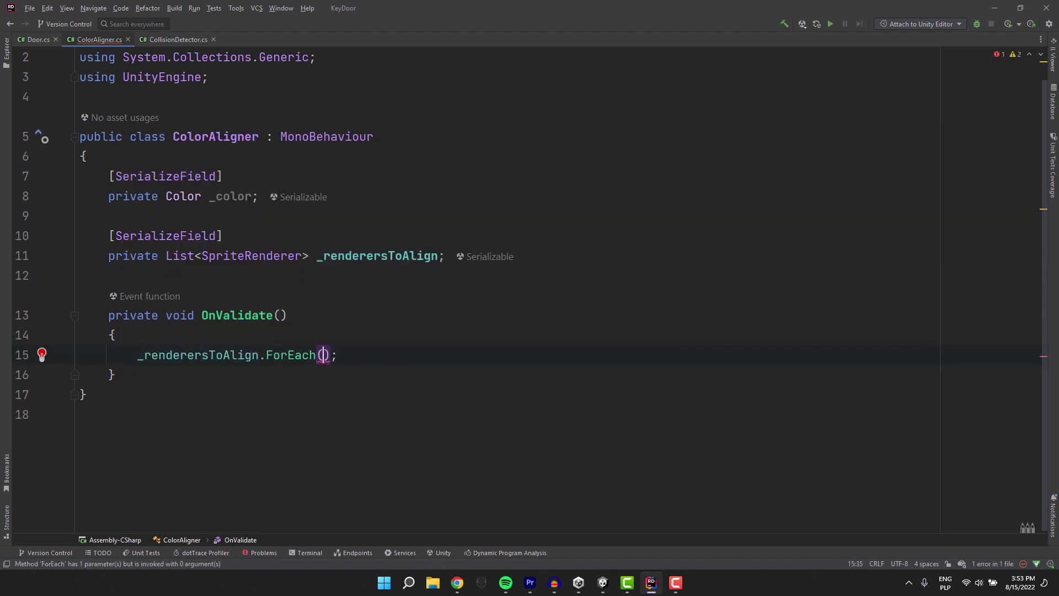
{"action": "key", "text": "Return"}
{"action": "key", "text": "Down"}
{"action": "key", "text": "BackSpace"}
{"action": "key", "text": "BackSpace"}
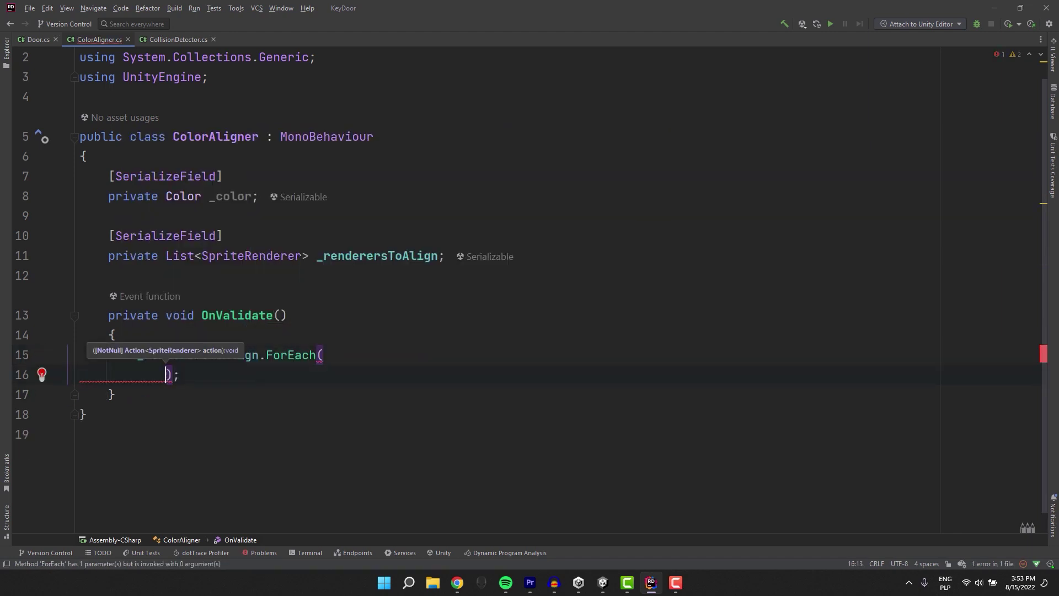
{"action": "type", "text": "r);"}
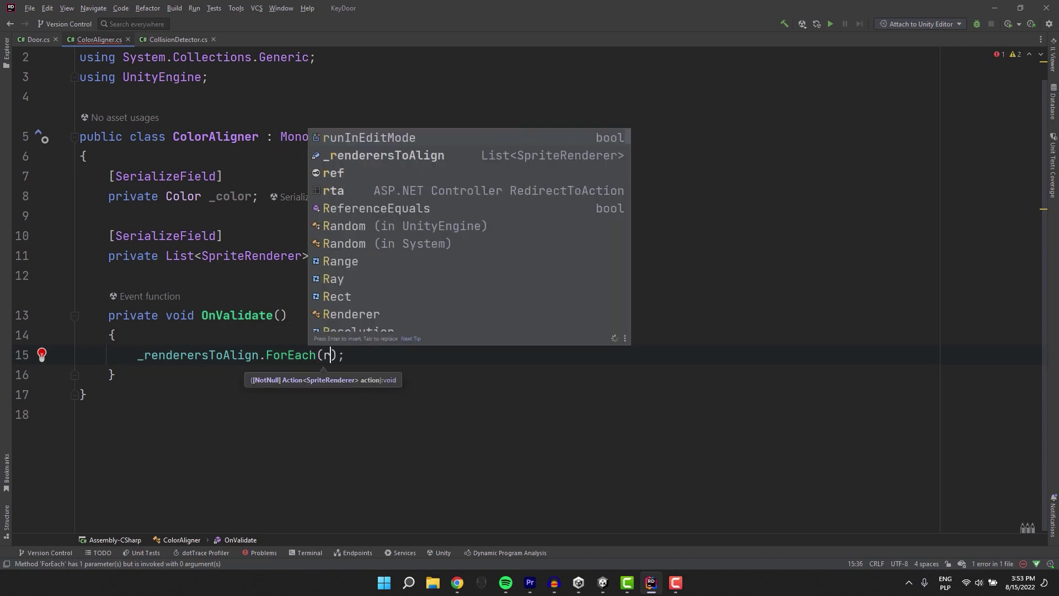
{"action": "key", "text": "BackSpace"}
{"action": "type", "text": "sp => sp."}
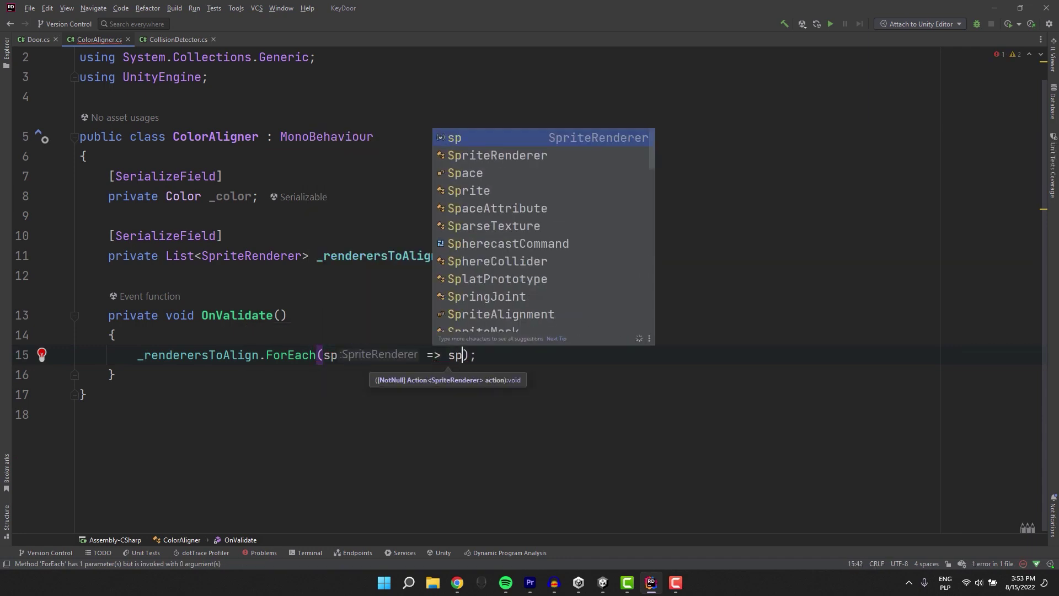
{"action": "type", "text": "color = "}
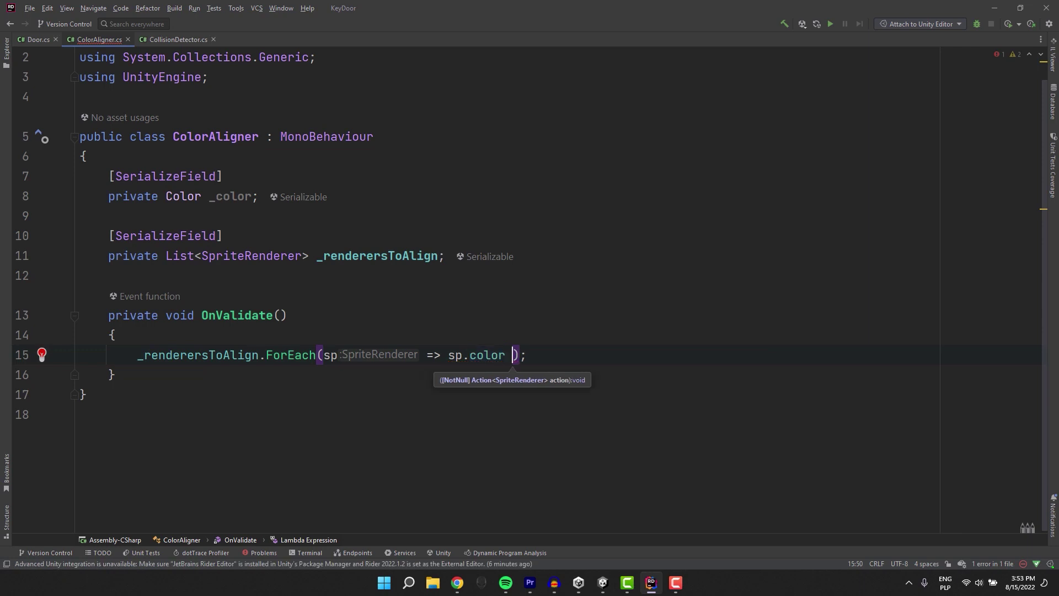
{"action": "type", "text": "_"}
{"action": "key", "text": "Return"}
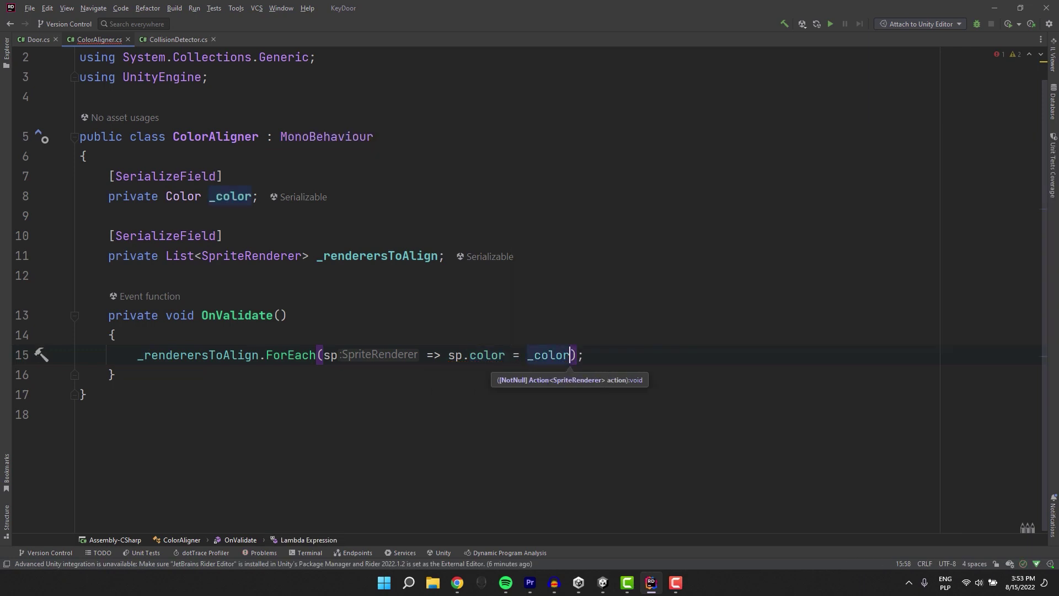
- Back in Unity, add Color Aligner to Door and list the Circle and Key sprite renderers under Renderers To Align
{"action": "key", "text": "alt+Tab"}
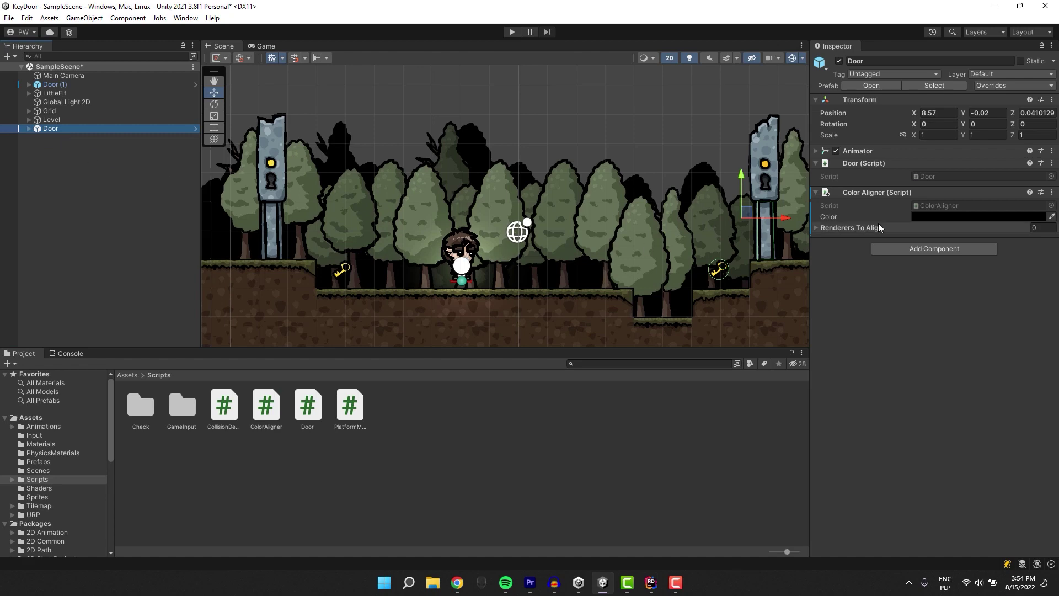
{"action": "left_click", "coordinate": [816, 227]}
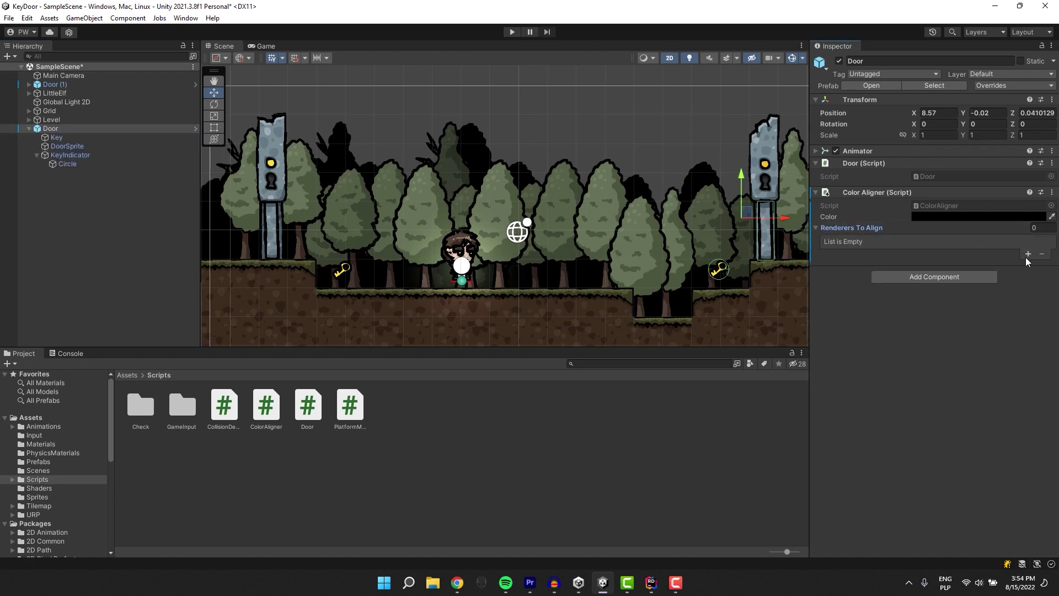
{"action": "double_click", "coordinate": [1028, 254]}
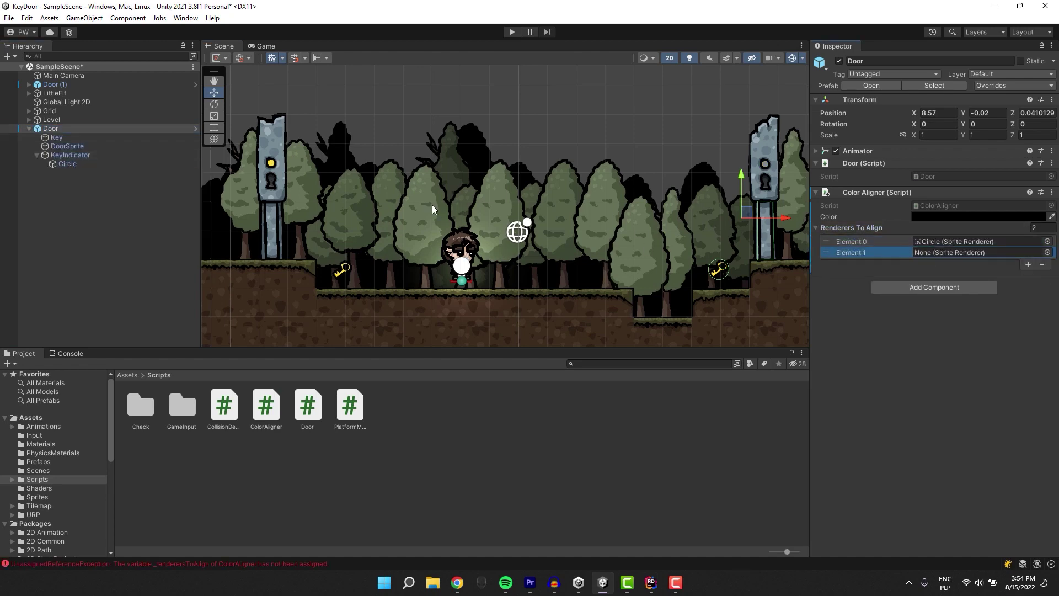
{"action": "left_click_drag", "start_coordinate": [72, 138], "coordinate": [428, 195]}
- Set the Color Aligner's color on Door to fully opaque white
{"action": "left_click", "coordinate": [1022, 216]}
{"action": "left_click", "coordinate": [962, 277]}
{"action": "left_click", "coordinate": [871, 351]}
{"action": "left_click", "coordinate": [996, 217]}
{"action": "left_click_drag", "start_coordinate": [988, 432], "coordinate": [1026, 432]}
{"action": "left_click", "coordinate": [888, 385]}
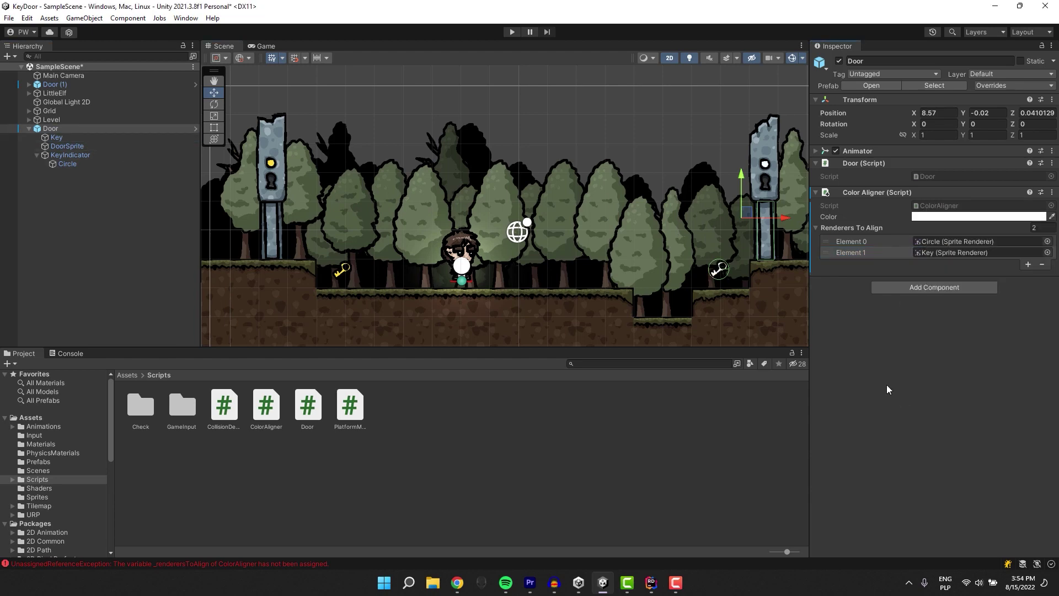
- Change the Door's Color Aligner color to red and apply all overrides to the Door prefab
{"action": "left_click", "coordinate": [997, 217]}
{"action": "left_click", "coordinate": [1022, 279]}
{"action": "left_click", "coordinate": [871, 434]}
{"action": "left_click", "coordinate": [1014, 86]}
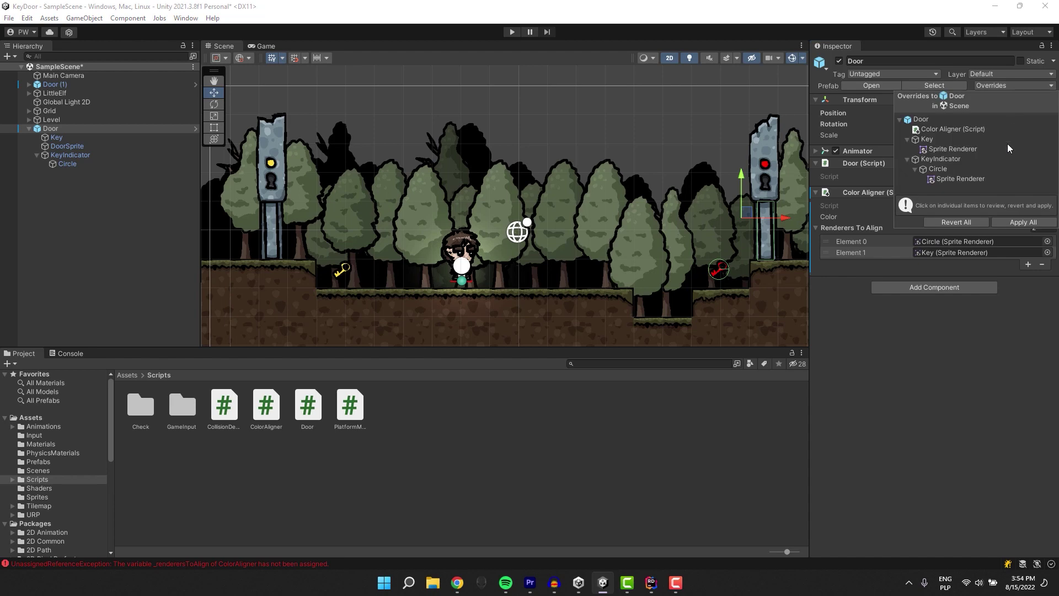
{"action": "left_click", "coordinate": [1020, 223]}
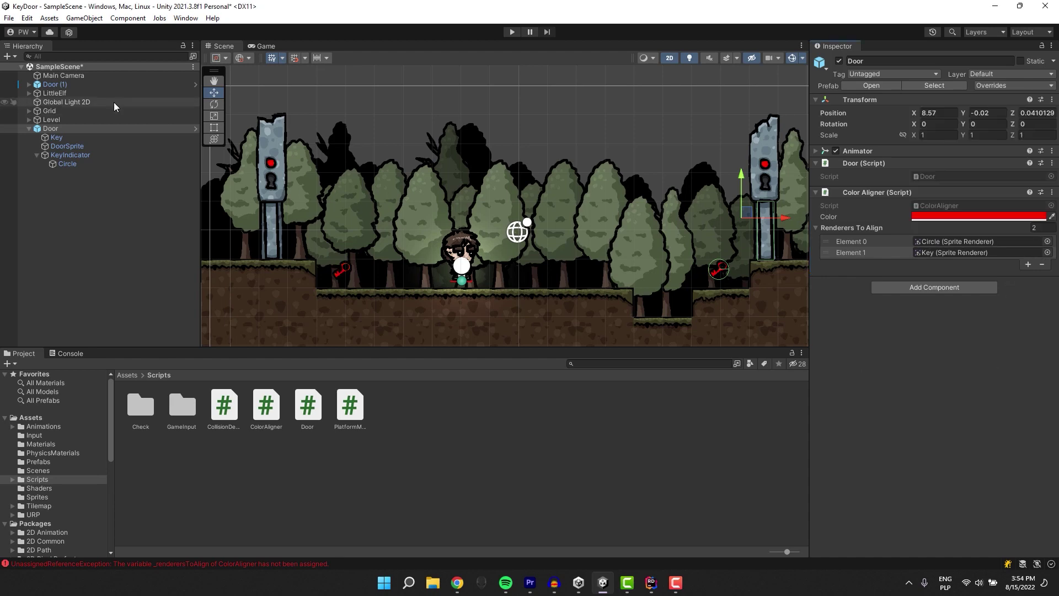
- Try recoloring only the Key of Door (1) to yellow, hex E3D513, directly in its Sprite Renderer, and undo the change
{"action": "left_click", "coordinate": [29, 85]}
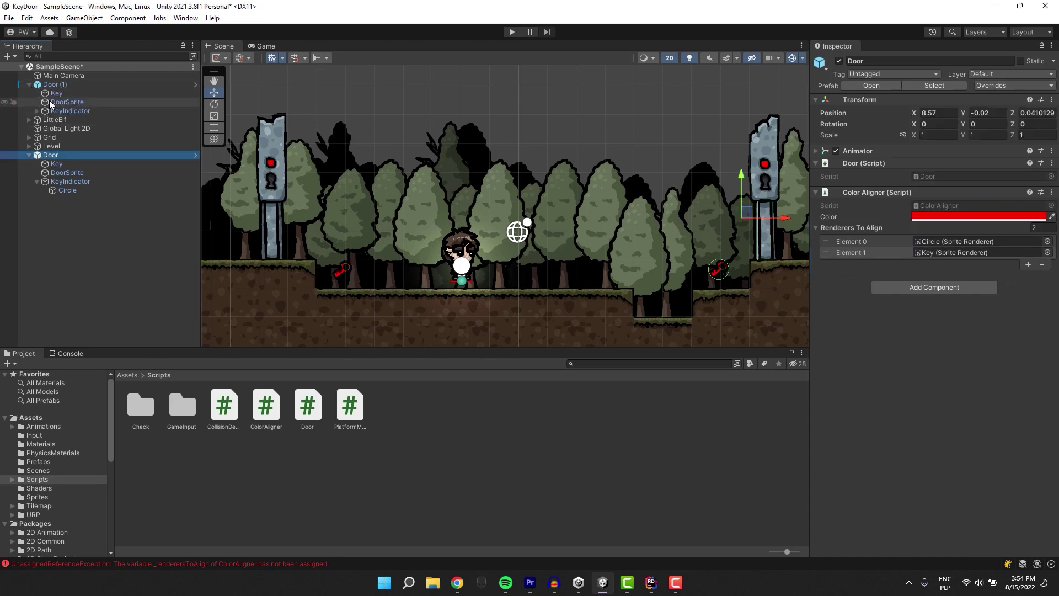
{"action": "left_click", "coordinate": [57, 93]}
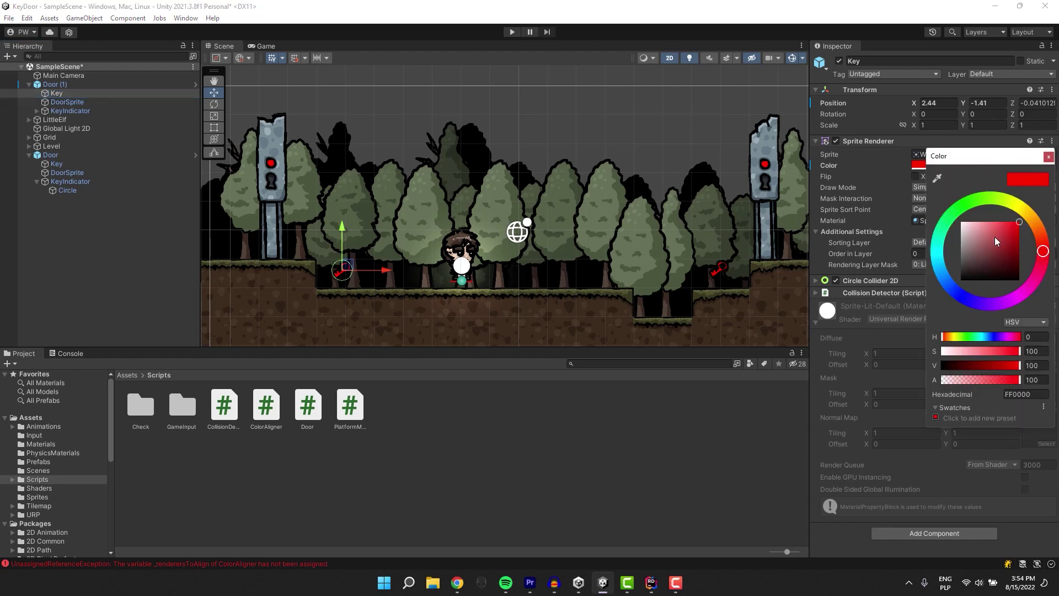
{"action": "left_click", "coordinate": [1023, 208]}
{"action": "left_click", "coordinate": [1011, 233]}
{"action": "left_click_drag", "start_coordinate": [1011, 233], "coordinate": [1015, 228]}
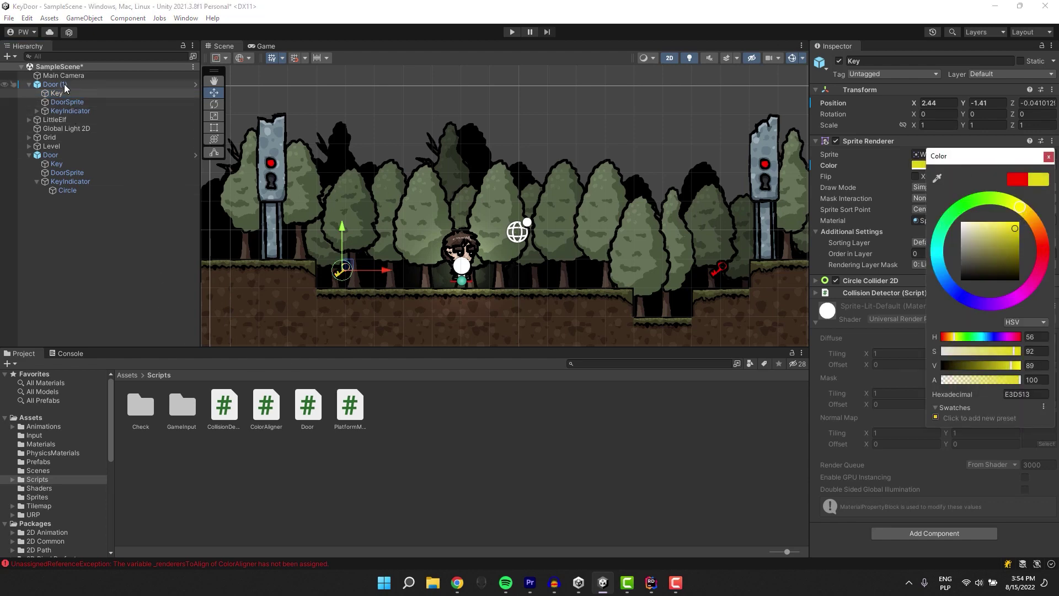
{"action": "key", "text": "ctrl+z"}
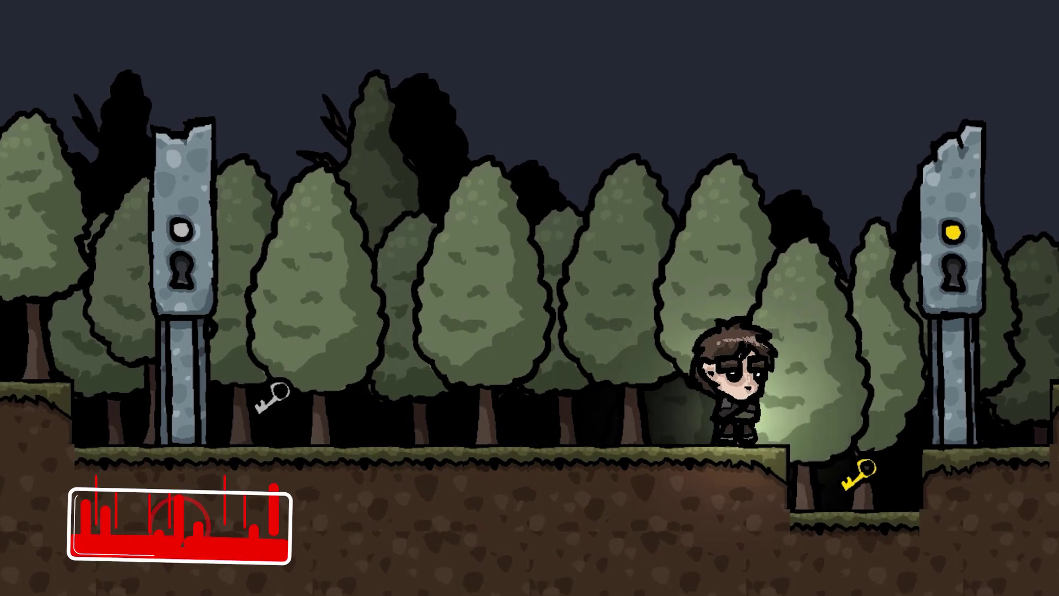